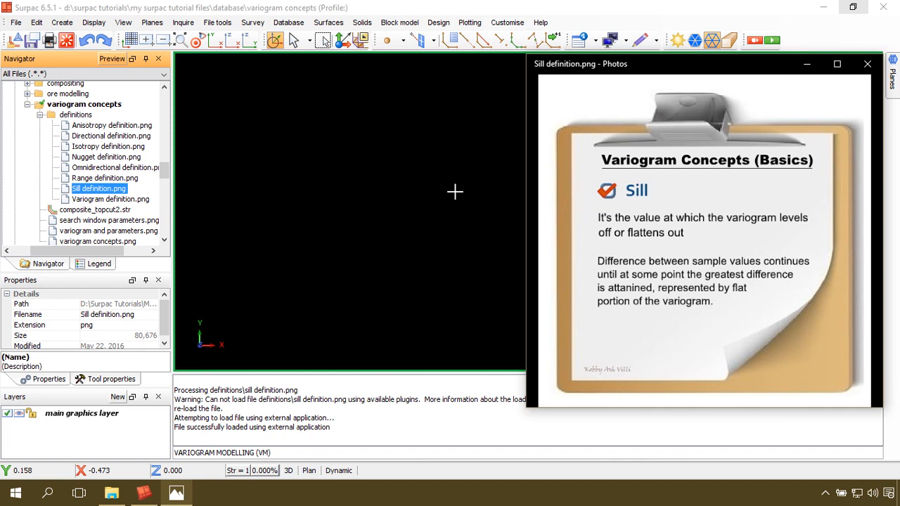
Close the sill definition image and view variogram and parameters.png at full-screen size.
click(867, 63)
click(144, 230)
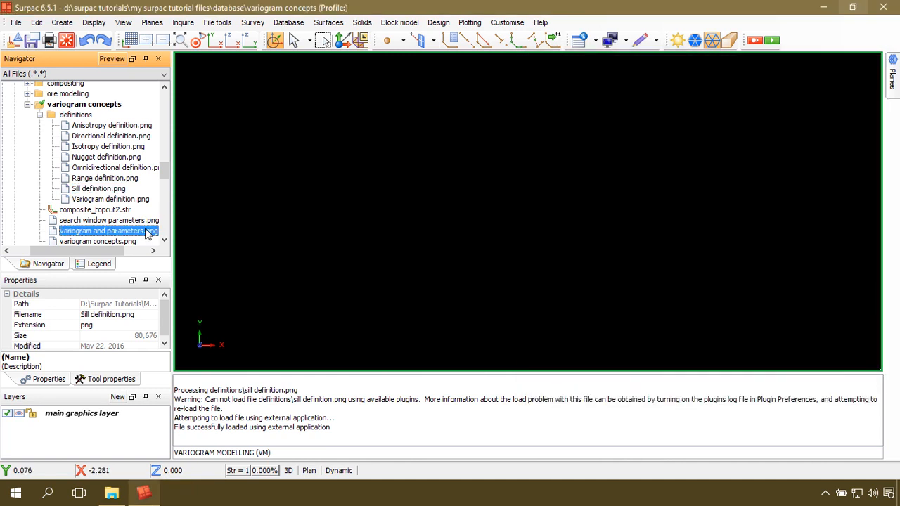
right_click(147, 234)
click(211, 163)
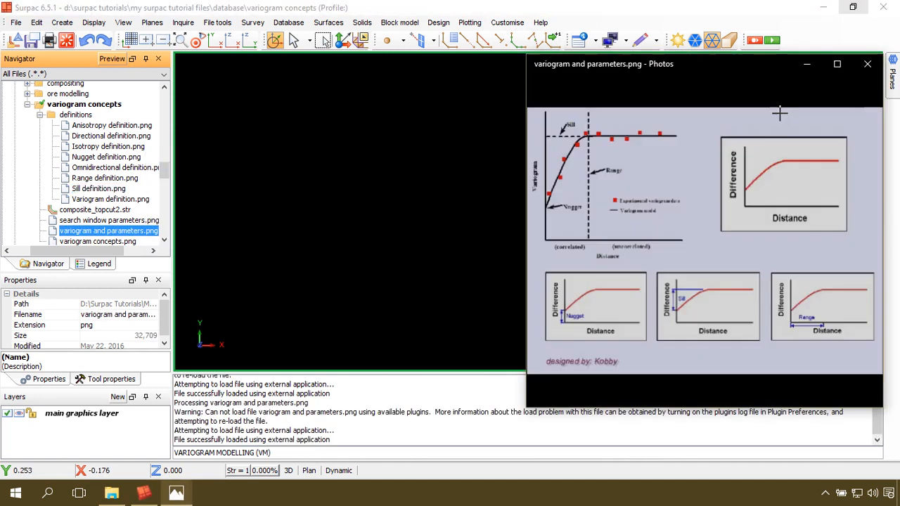
click(836, 63)
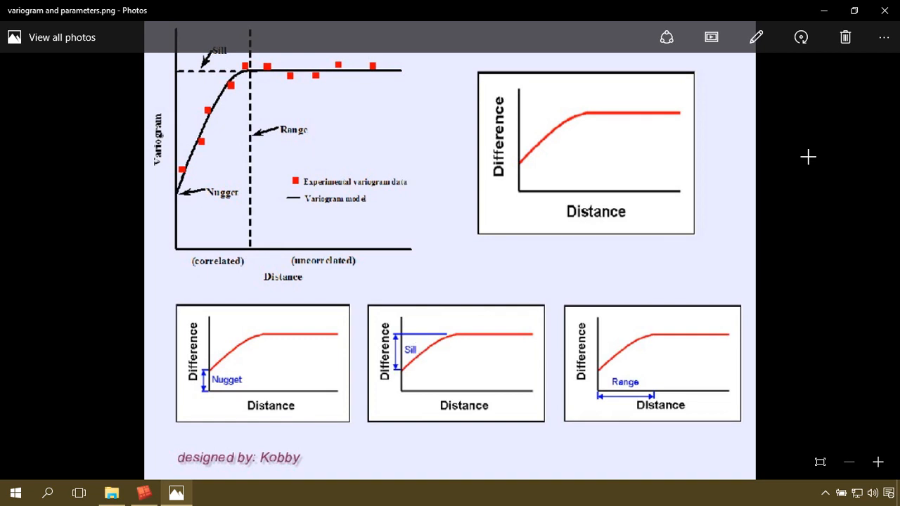
Close the variogram parameters diagram and clear the message window.
click(883, 10)
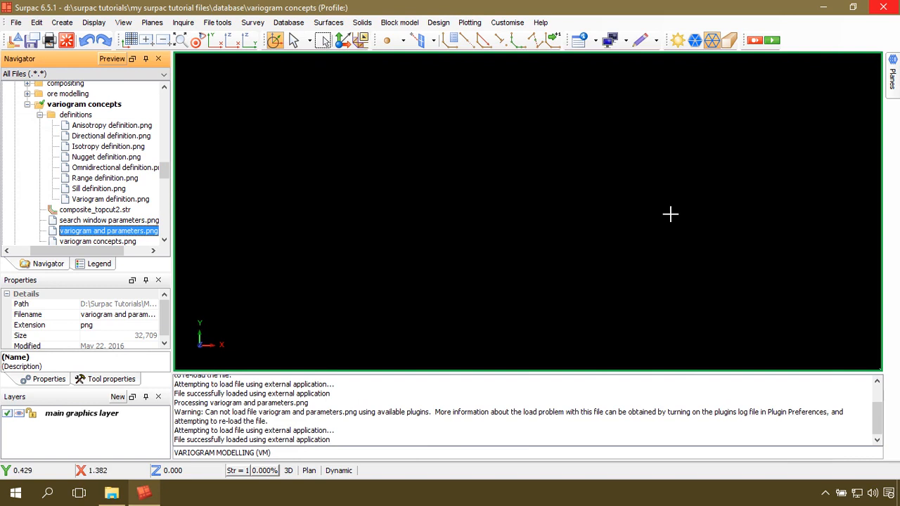
right_click(431, 414)
click(476, 421)
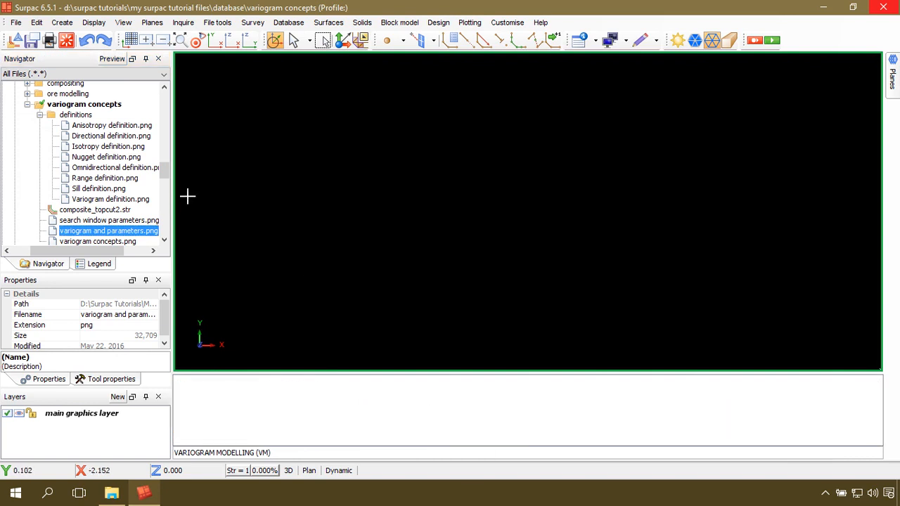
Open Range definition.png from the definitions folder and shrink the image viewer to a smaller window.
click(106, 169)
right_click(107, 180)
click(175, 185)
click(854, 10)
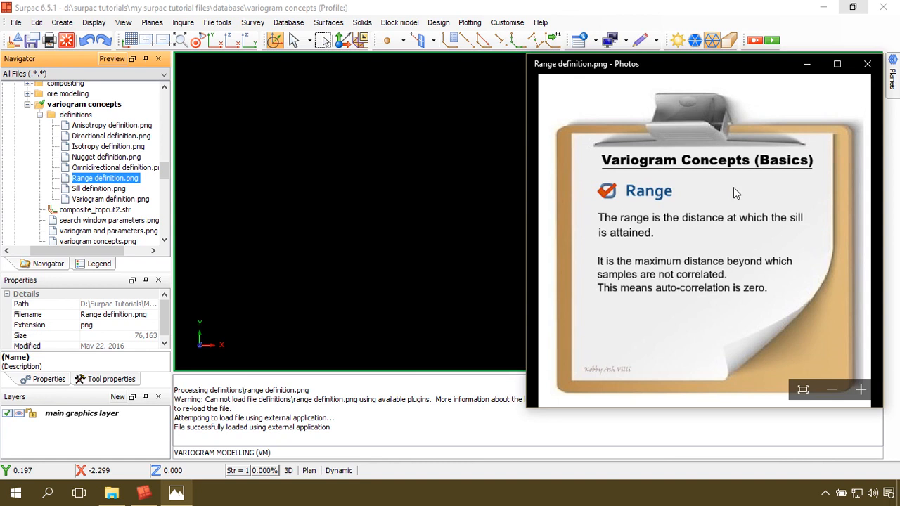
Close the range definition and view variogram and parameters.png again at full-screen size.
click(867, 64)
click(113, 231)
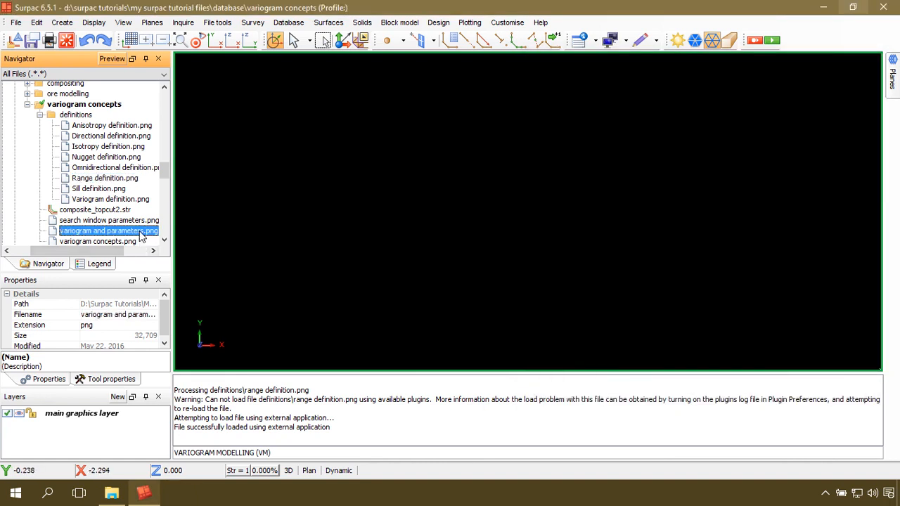
right_click(140, 232)
click(218, 164)
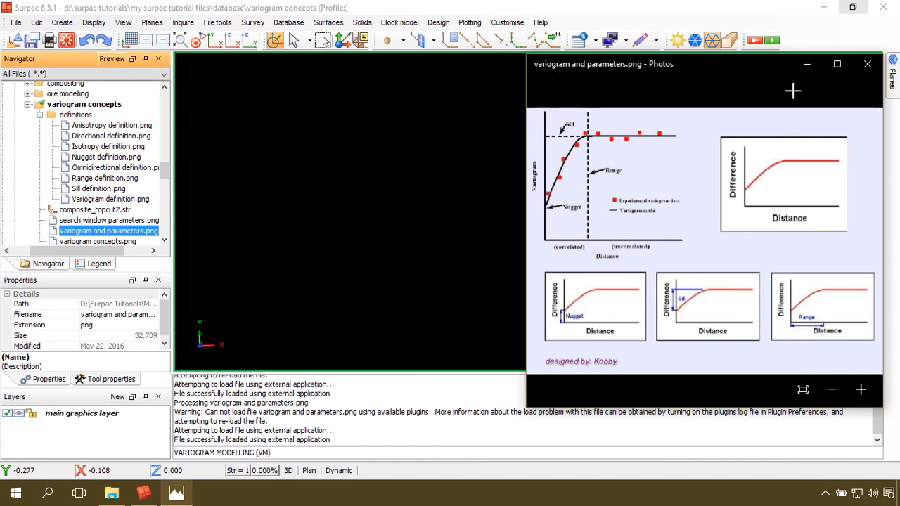
click(836, 64)
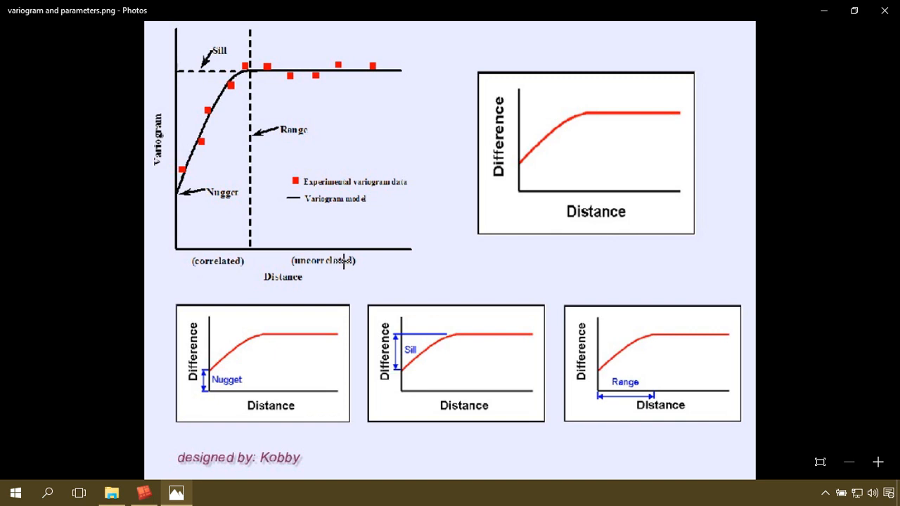
Close the full-screen variogram parameters diagram and clear the message window.
click(884, 9)
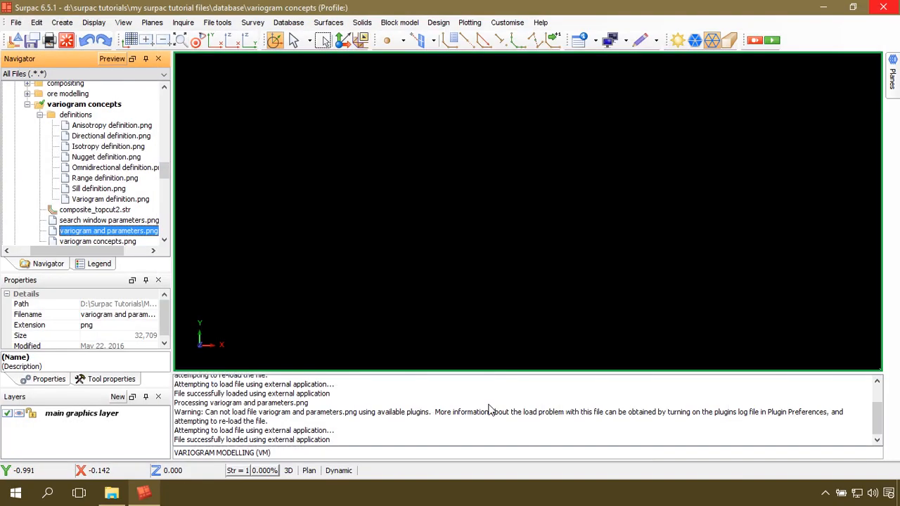
right_click(490, 409)
click(532, 414)
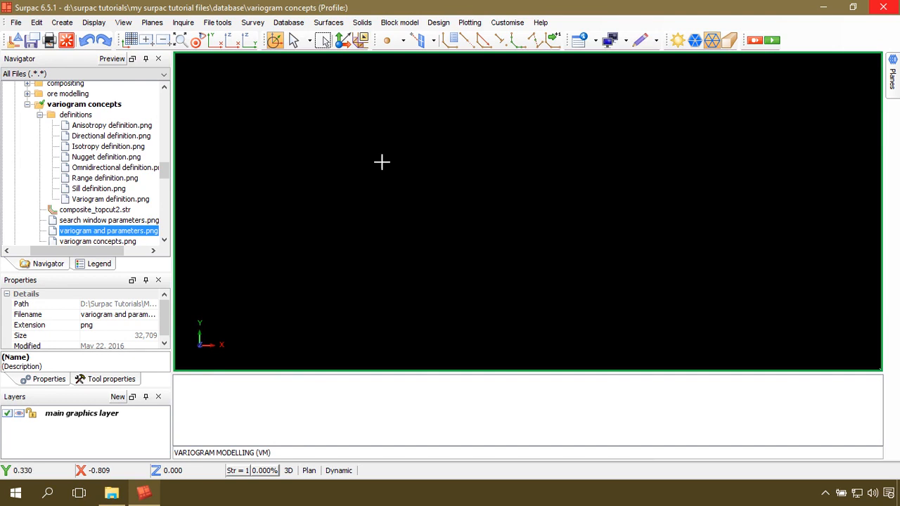
Open variogram concepts.png from the variogram concepts folder and shrink the image viewer to a smaller window.
drag(164, 168, 163, 176)
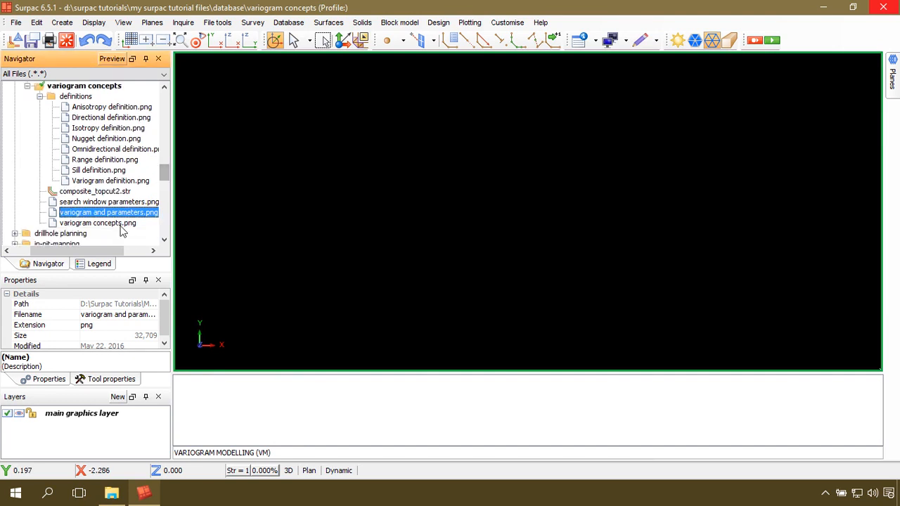
click(118, 222)
right_click(117, 222)
click(180, 163)
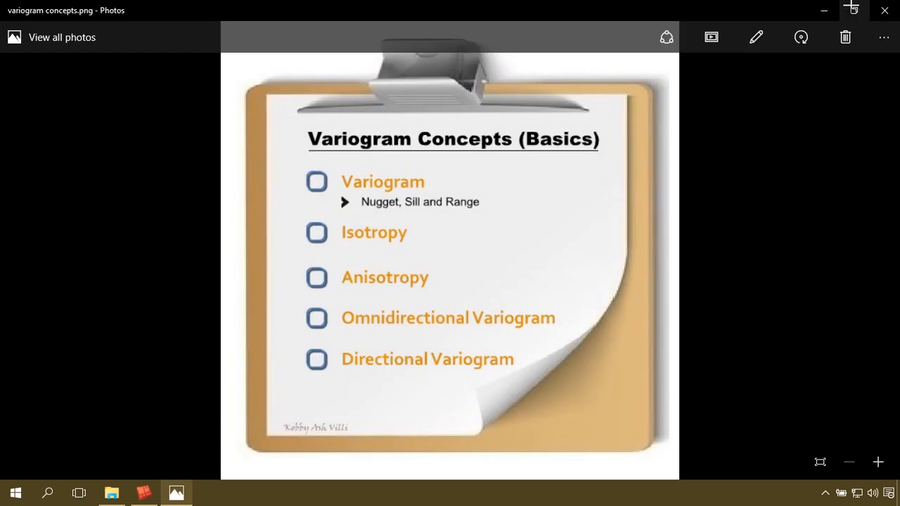
click(851, 7)
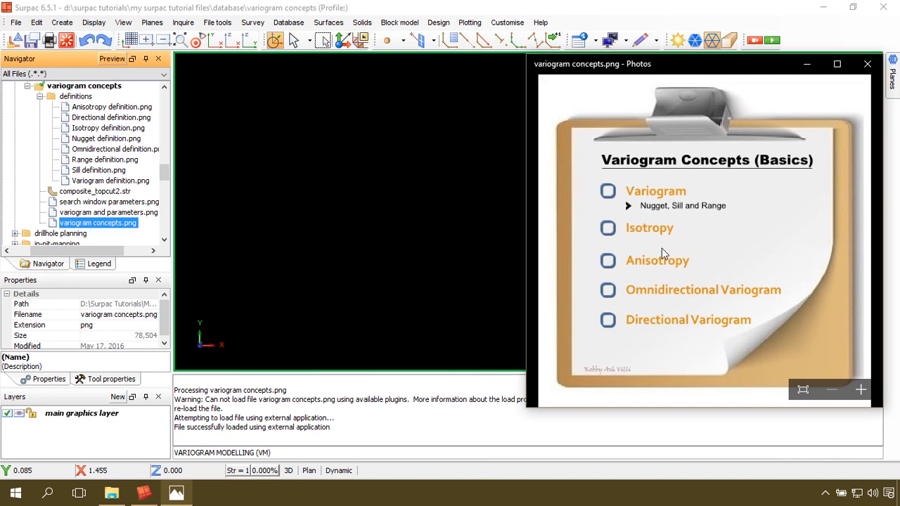
Close the concepts overview and open Isotropy definition.png from the definitions folder.
click(868, 63)
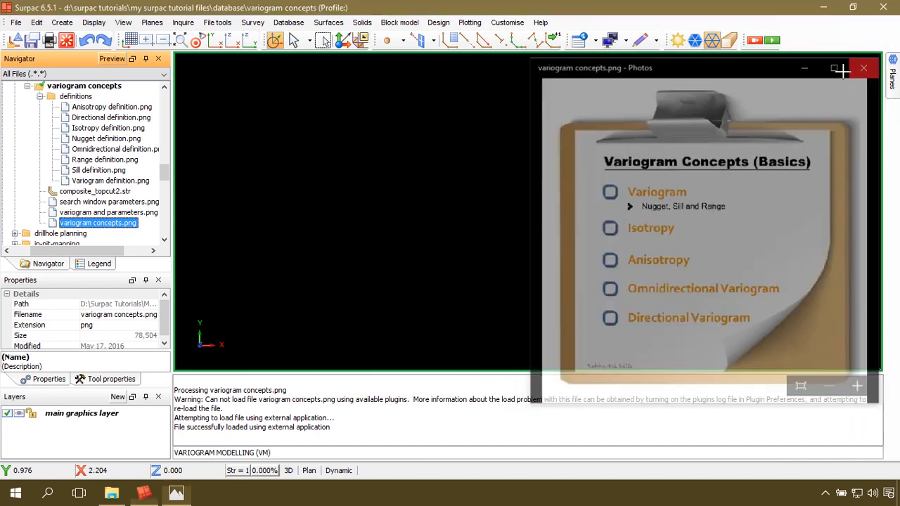
right_click(109, 129)
click(152, 133)
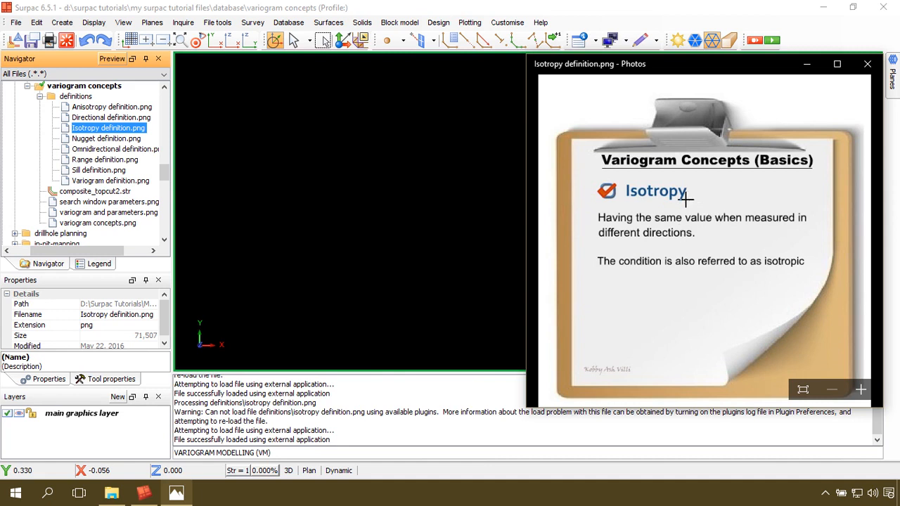
Close the isotropy image and open Anisotropy definition.png from the definitions folder.
click(867, 64)
click(107, 108)
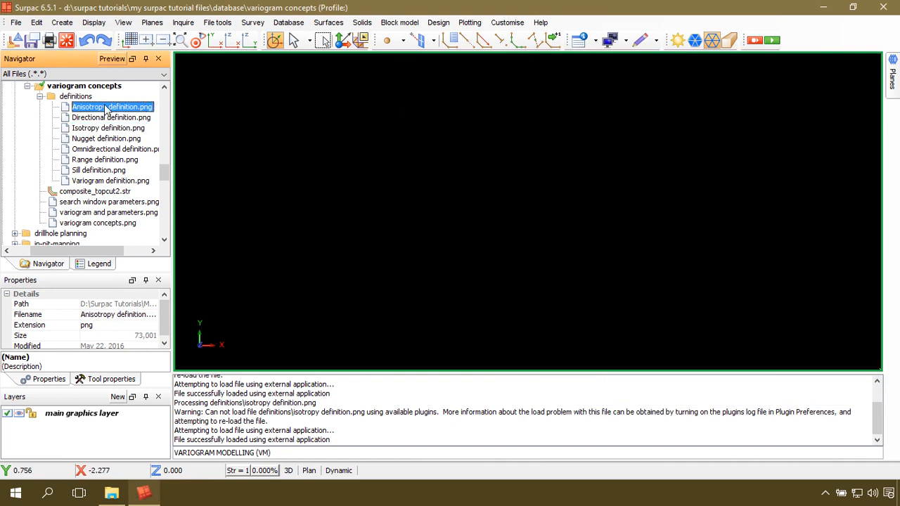
right_click(121, 106)
click(138, 112)
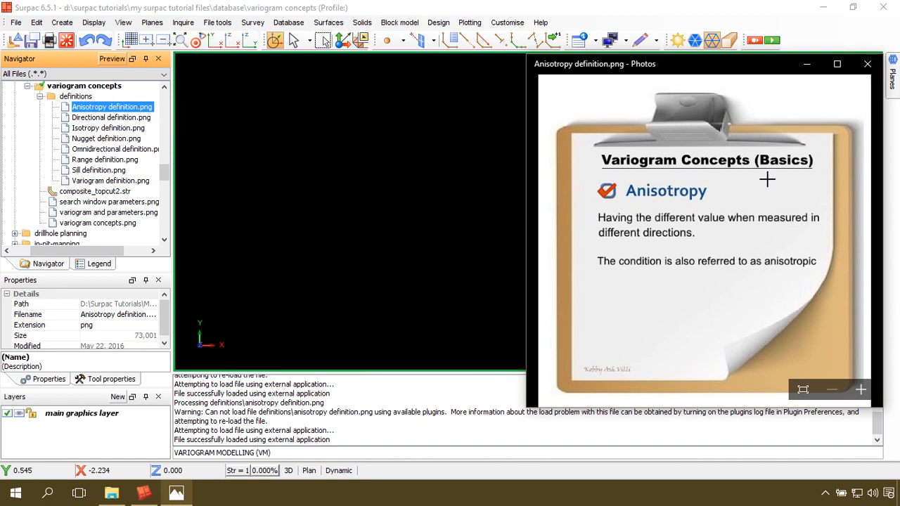
Close the anisotropy definition image and clear the message window.
click(867, 64)
right_click(395, 401)
click(424, 409)
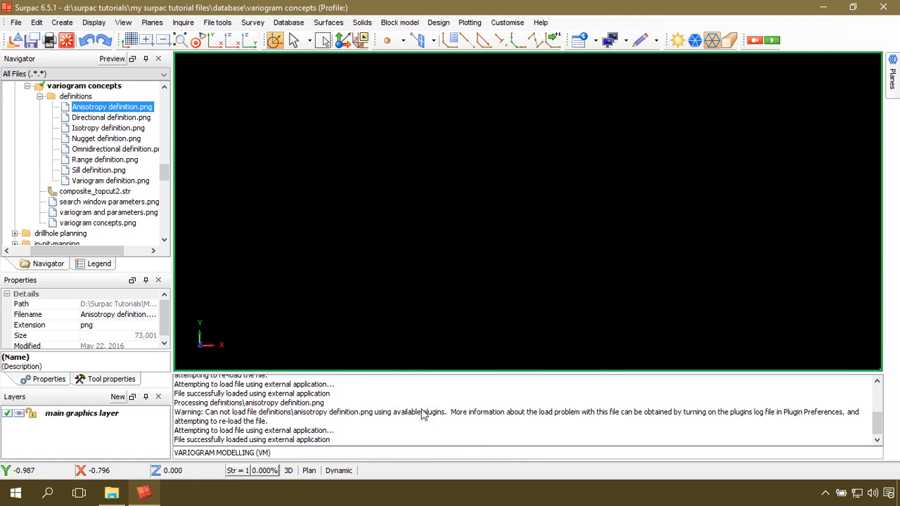
View the Omnidirectional definition image from the definitions folder and close it.
right_click(131, 149)
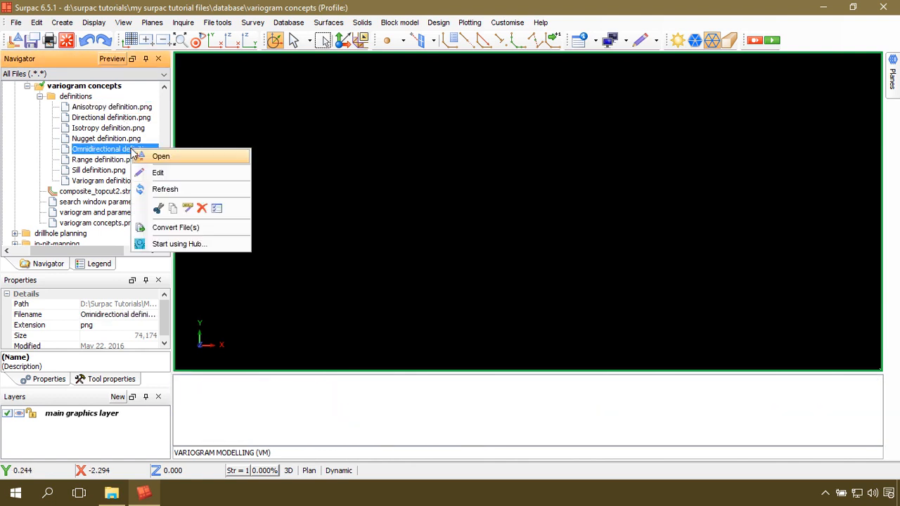
click(161, 156)
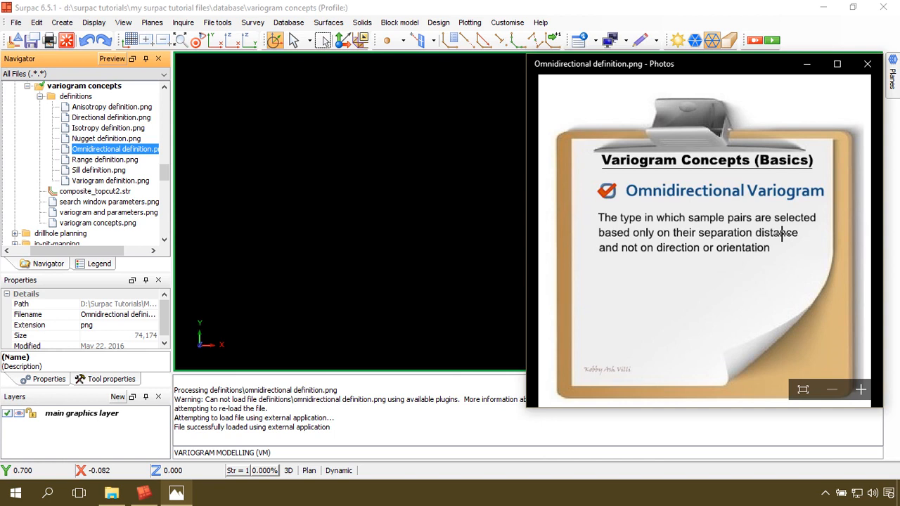
click(868, 64)
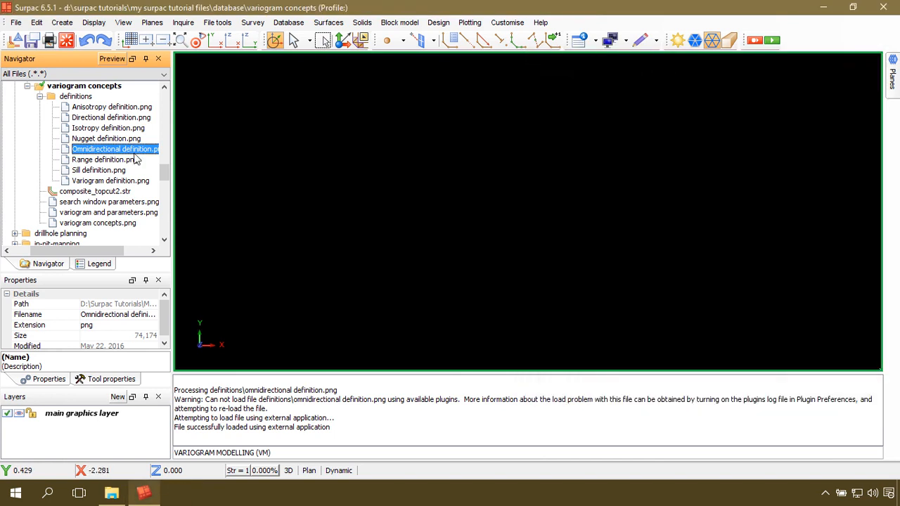
View Directional definition.png from the definitions folder and close it.
click(107, 118)
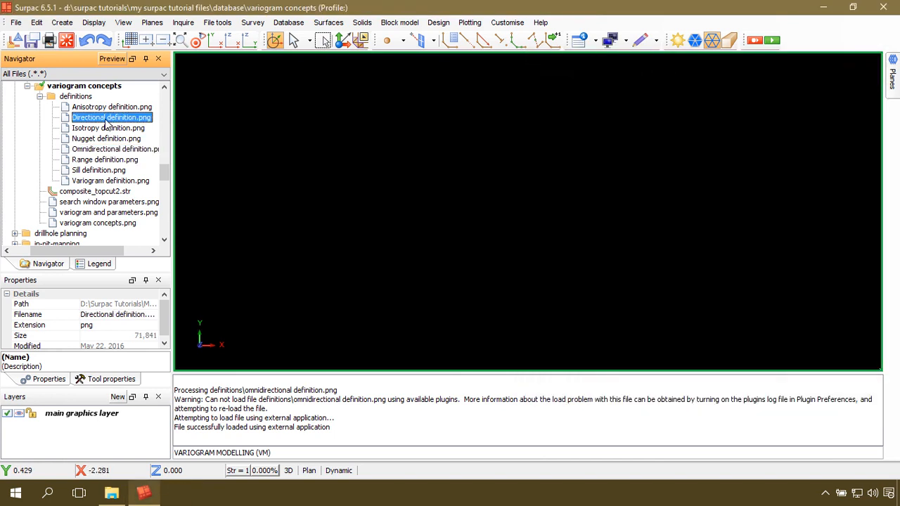
right_click(106, 120)
click(167, 131)
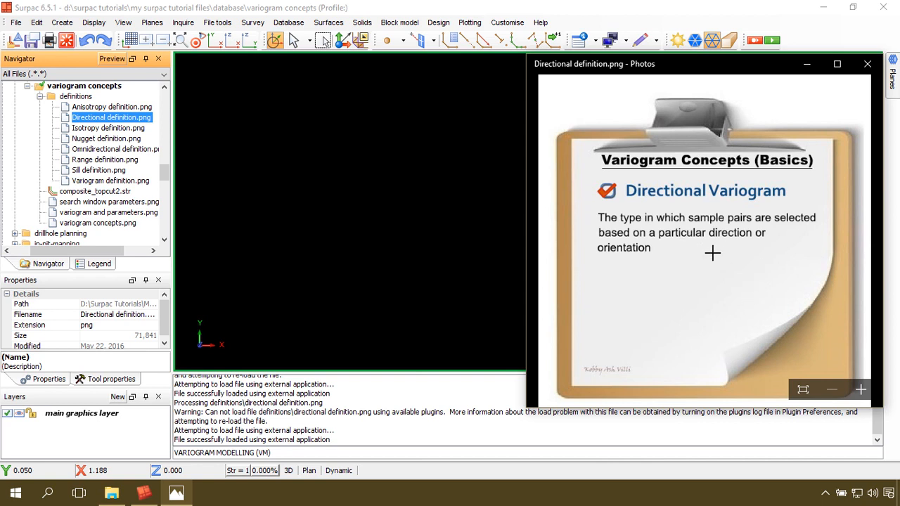
click(867, 65)
Clear the message window and collapse the definitions folder in the file tree.
right_click(520, 402)
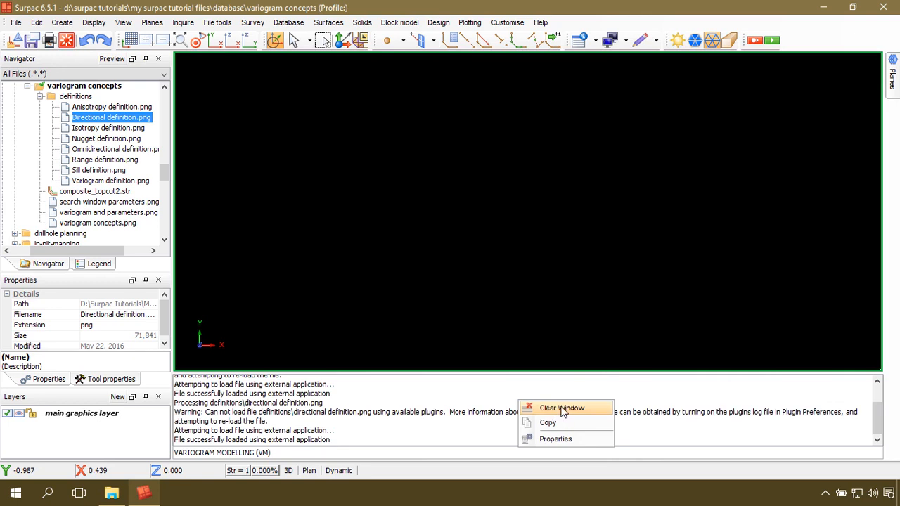
click(562, 410)
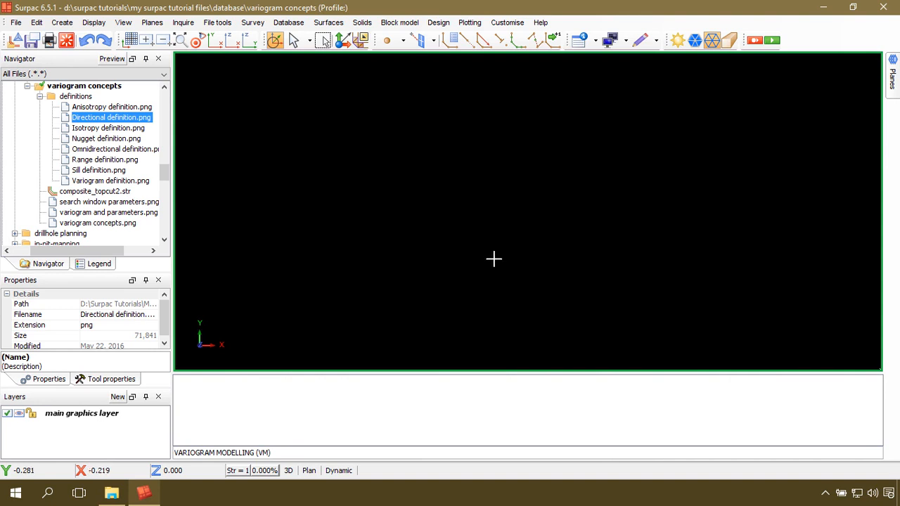
click(40, 97)
drag(163, 180, 163, 177)
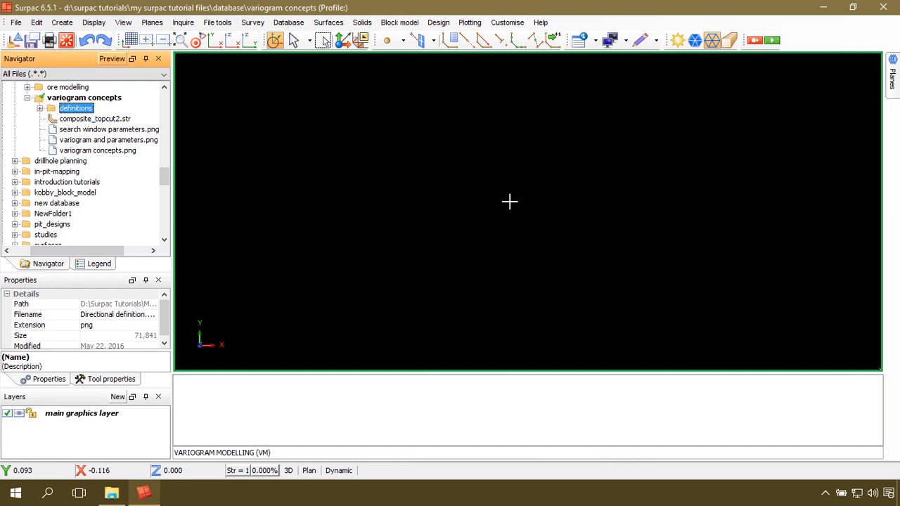
Open the Variogram modelling window from the database analysis tools, maximize it, and close it.
click(289, 23)
mouse_move(304, 66)
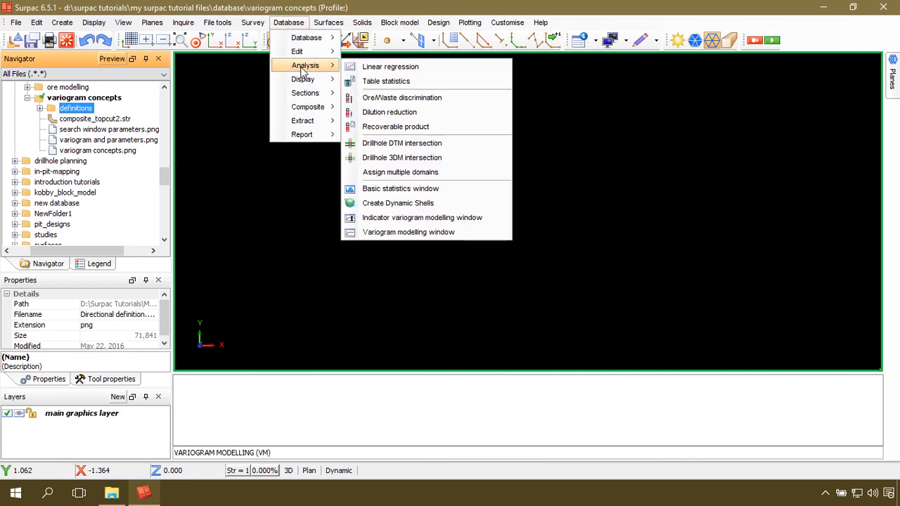
click(430, 234)
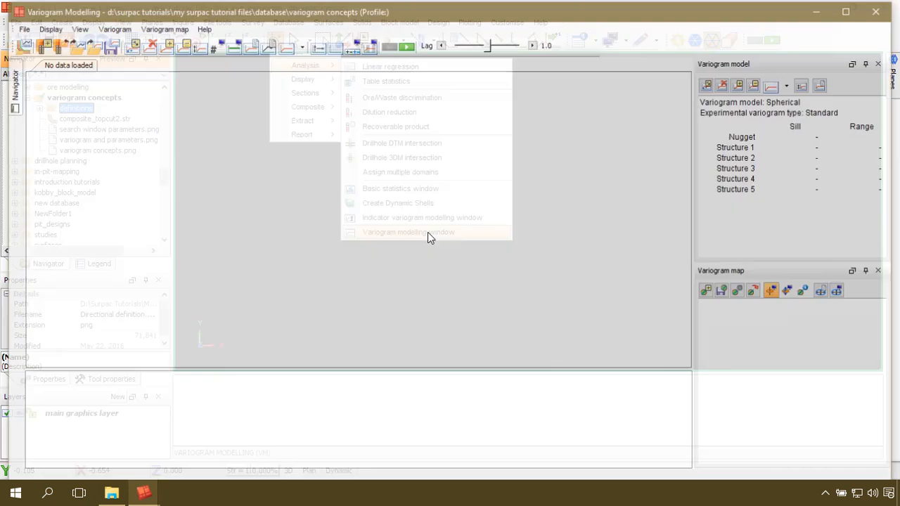
click(849, 11)
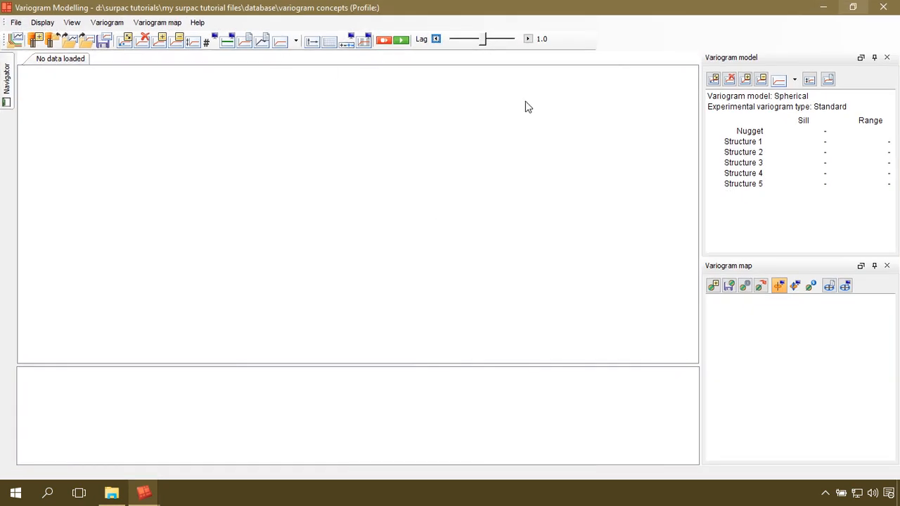
click(883, 7)
Open Variogram modelling from the block model geostatistics tools and maximize its window.
click(405, 21)
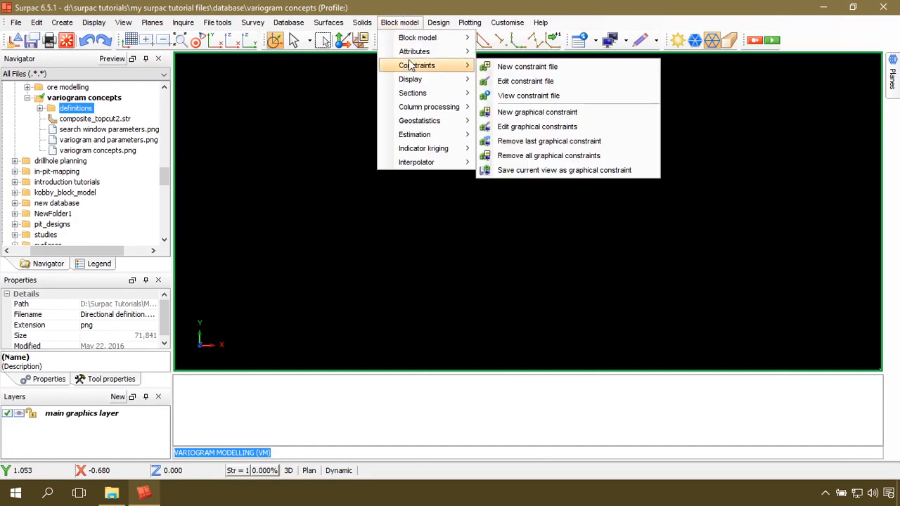
mouse_move(419, 124)
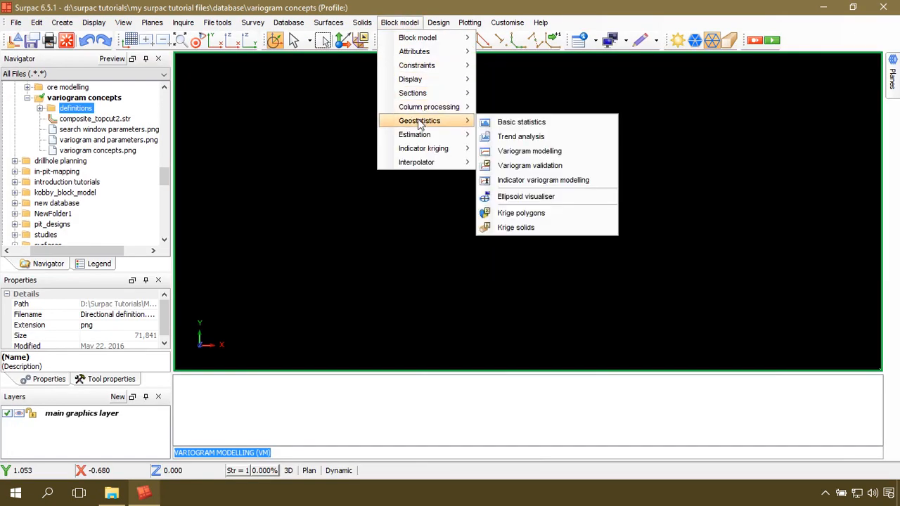
click(545, 156)
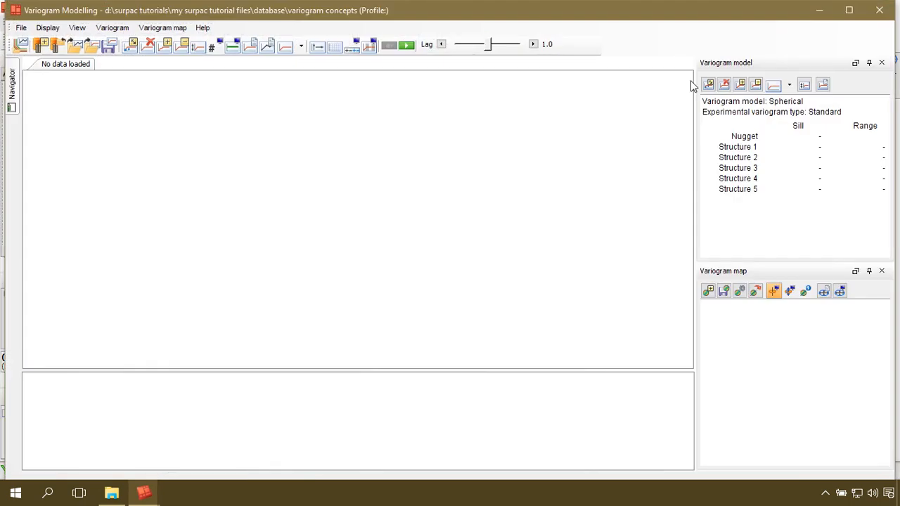
click(849, 12)
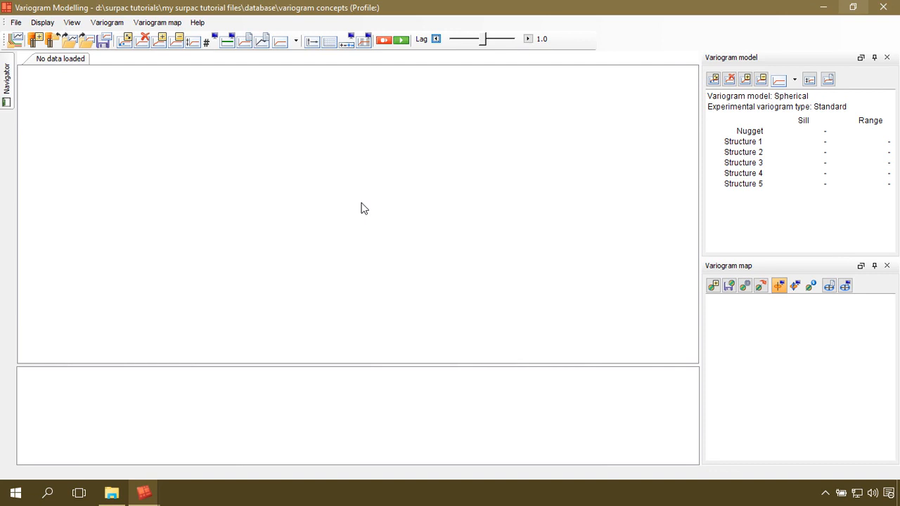
click(16, 24)
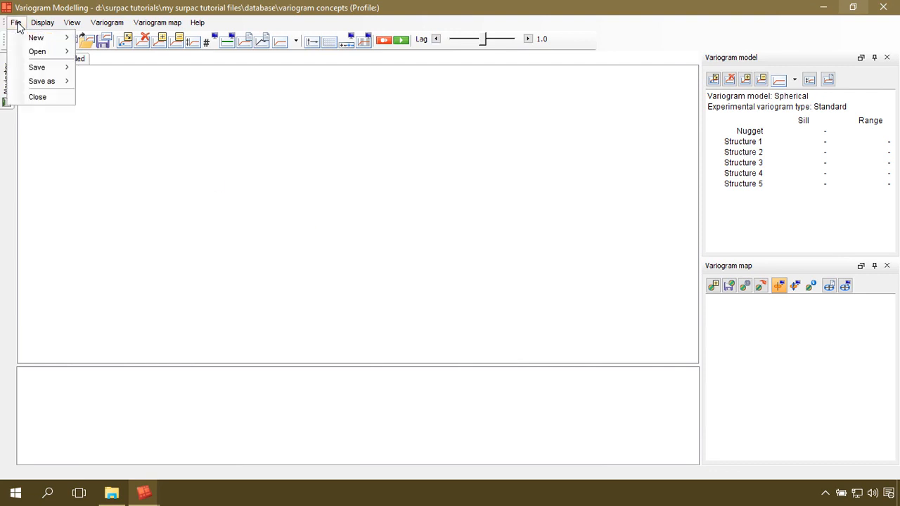
mouse_move(35, 37)
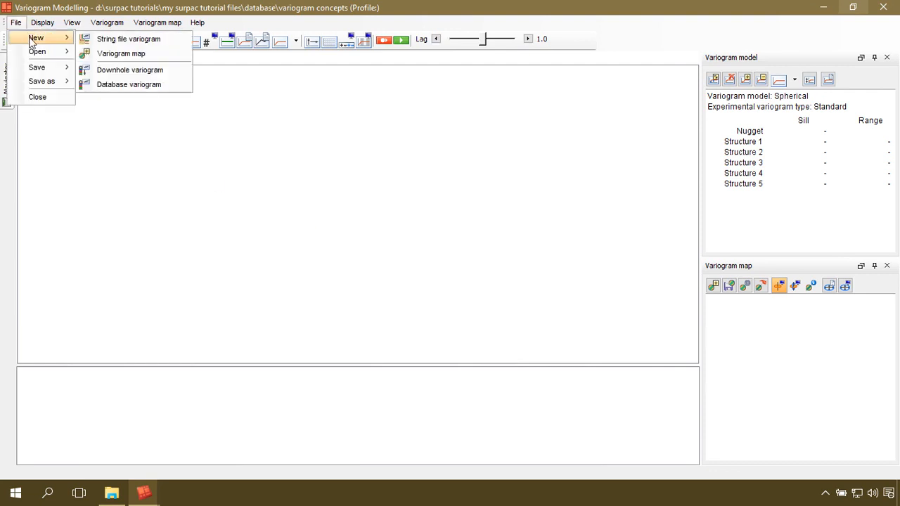
click(143, 41)
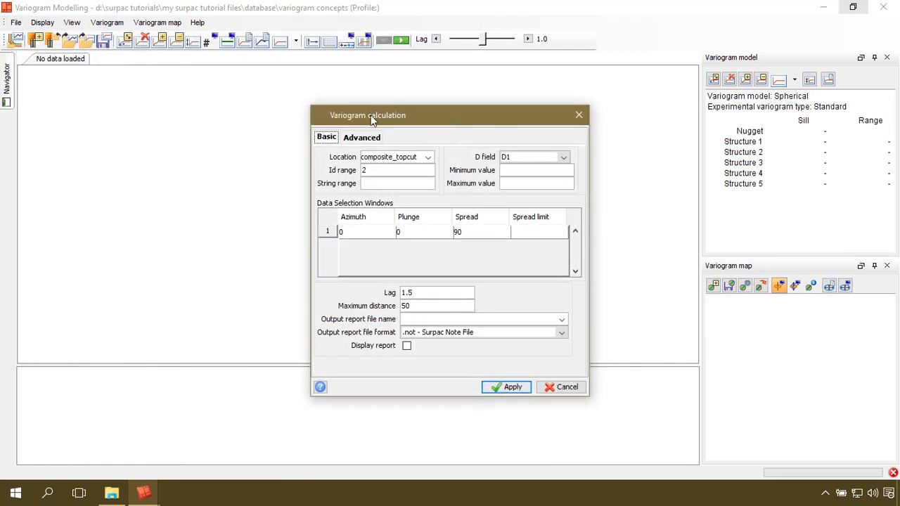
click(578, 115)
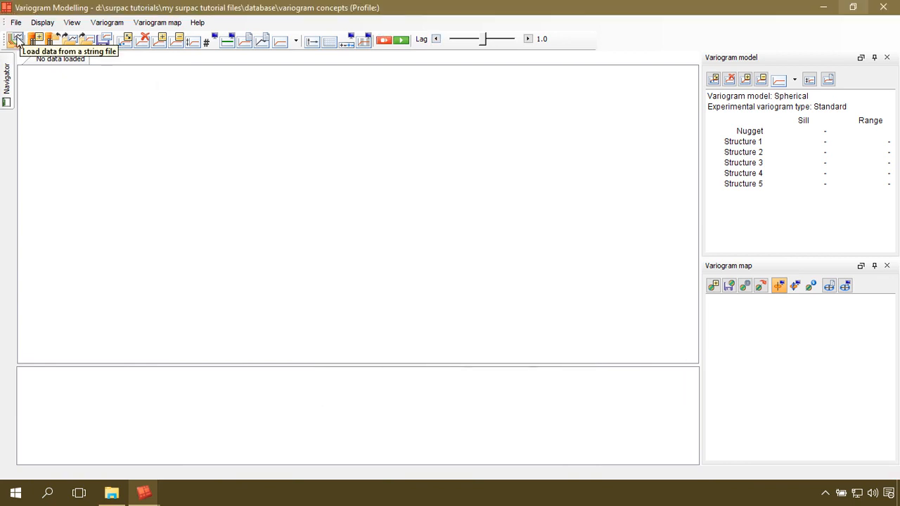
click(16, 40)
drag(461, 118, 460, 116)
double_click(401, 154)
key(BackSpace)
double_click(386, 165)
key(BackSpace)
click(365, 132)
click(329, 132)
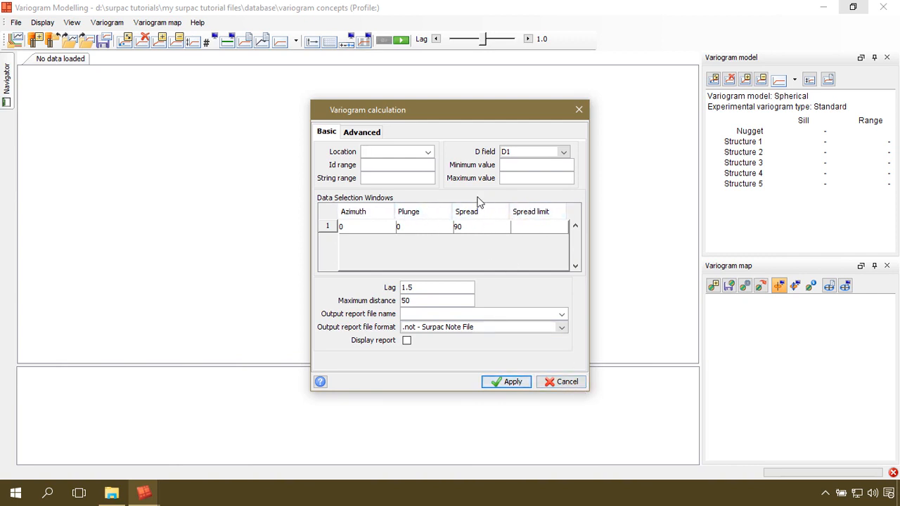
click(567, 386)
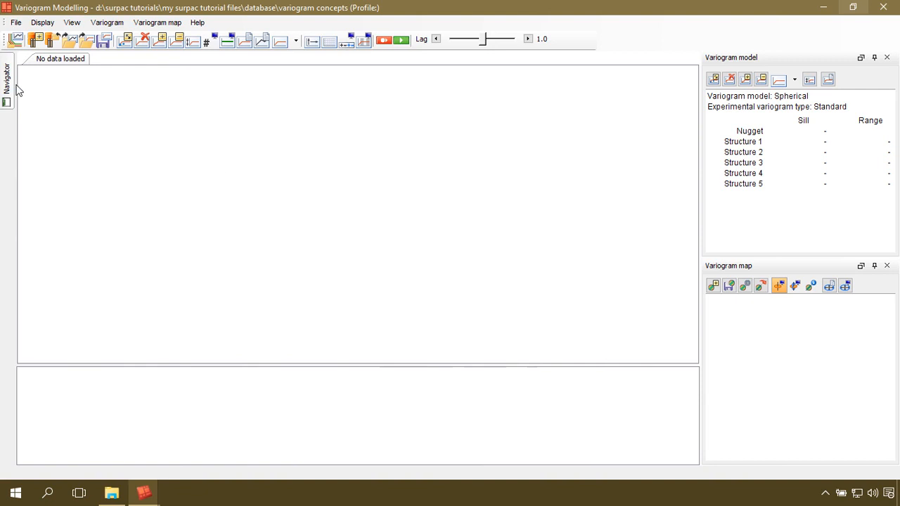
Open search window parameters.png from the variogram concepts folder and study the azimuth, plunge, spread, spread limit and lag definitions.
mouse_move(8, 81)
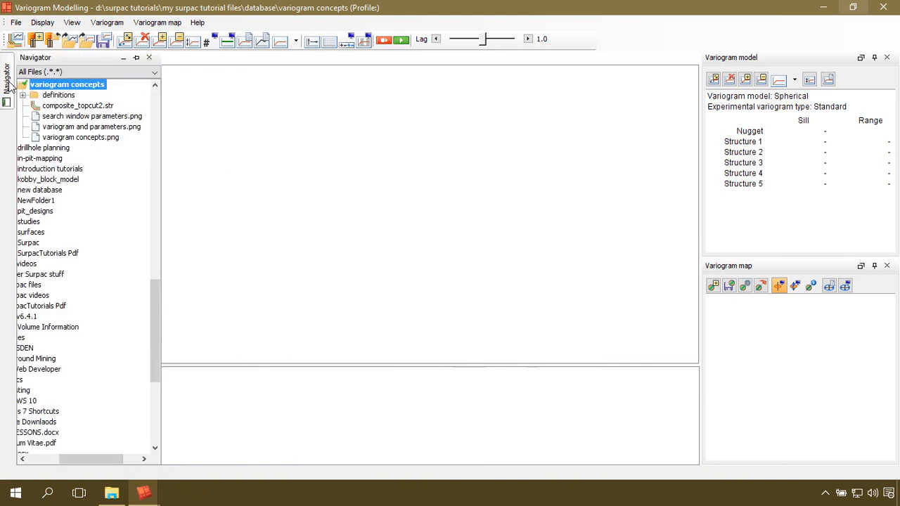
right_click(100, 117)
click(147, 127)
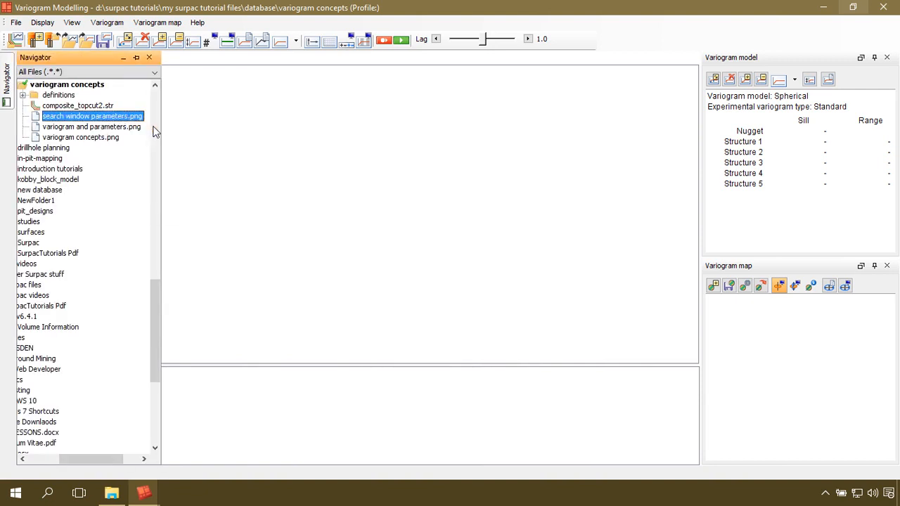
click(836, 65)
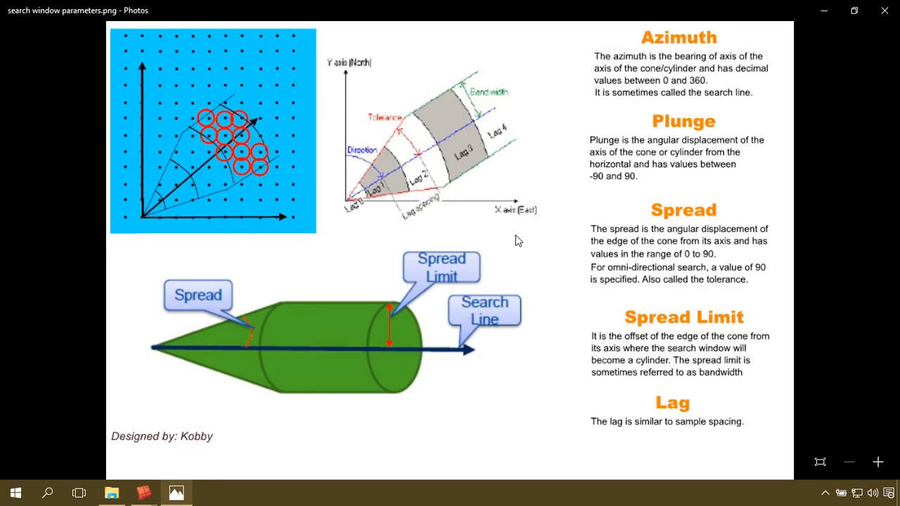
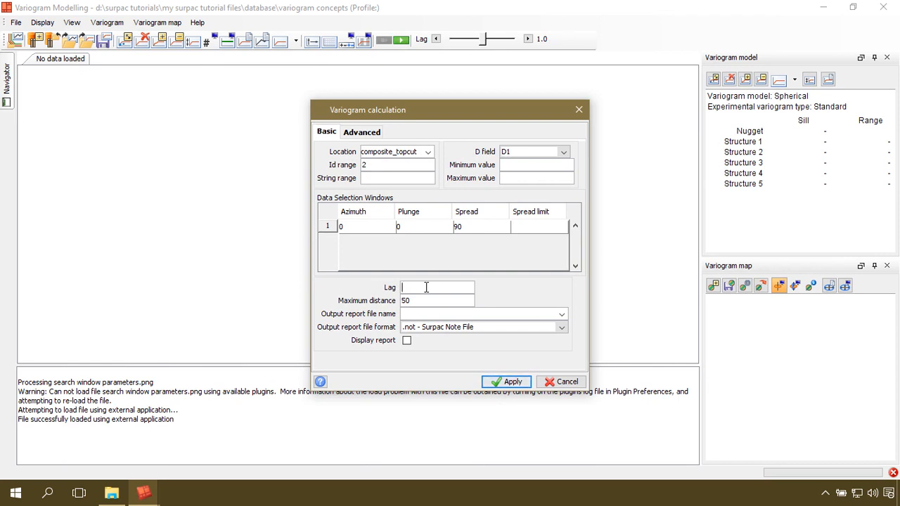
Examine the maximum distance, output report file name and available report formats in the Variogram calculation form.
key(Tab)
click(421, 300)
click(414, 313)
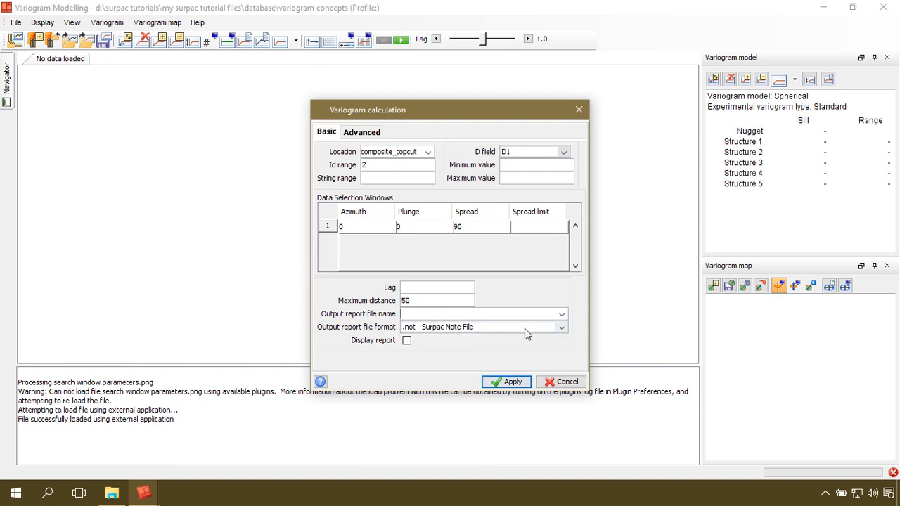
click(563, 329)
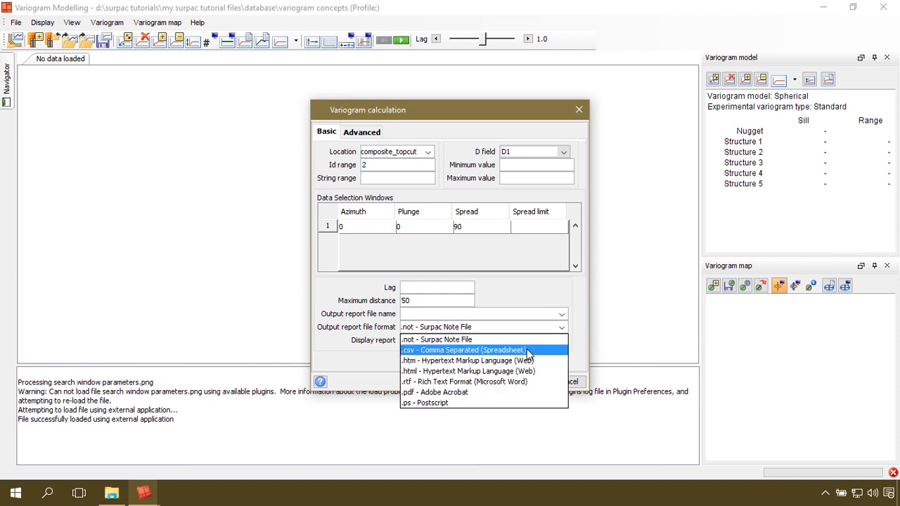
click(580, 307)
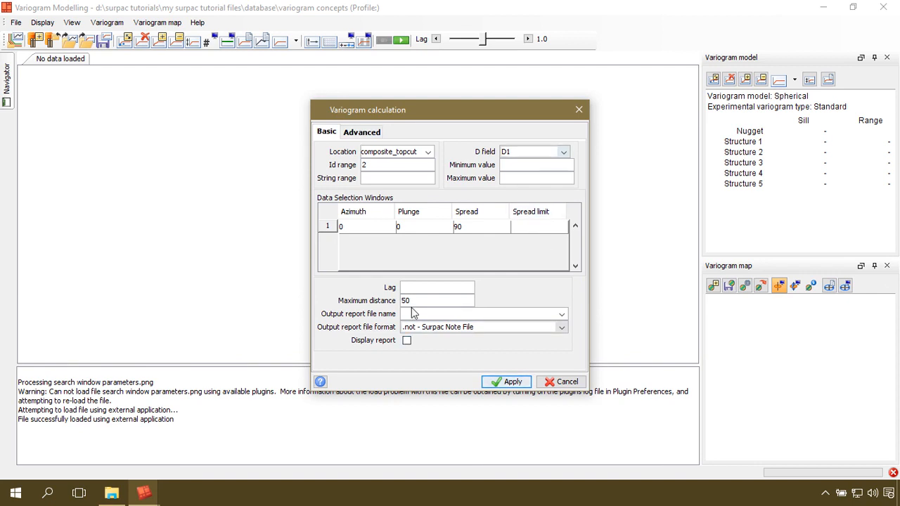
Try the zeroes, undefined and negatives treatments in the advanced settings and switch the cross-variogram calculation on and off.
click(360, 132)
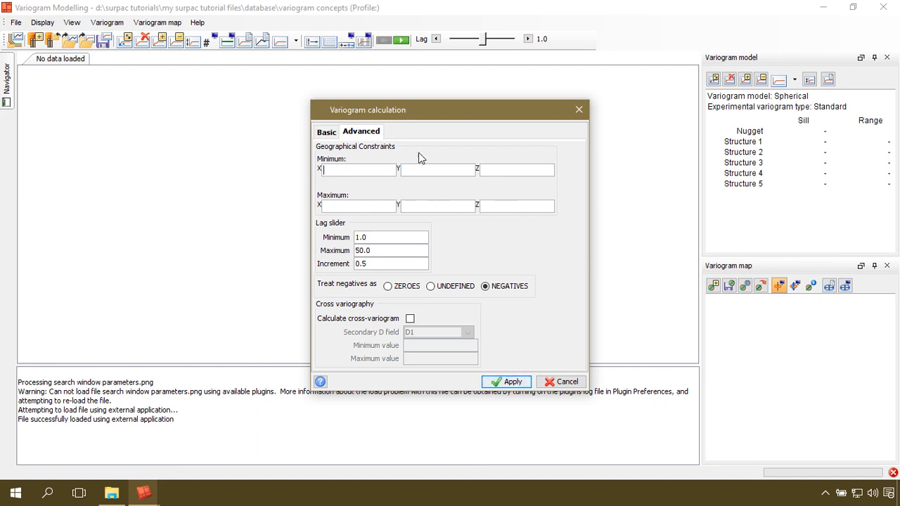
click(388, 287)
click(430, 287)
click(487, 287)
click(409, 320)
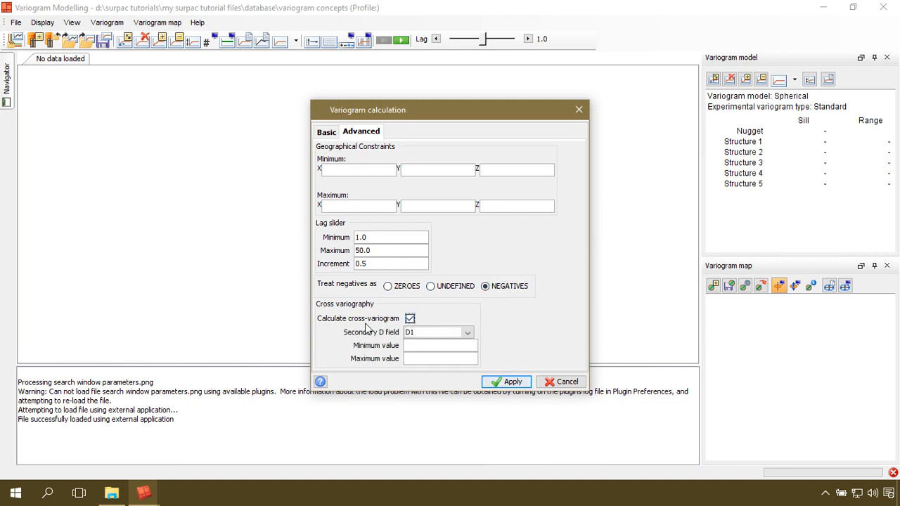
click(410, 318)
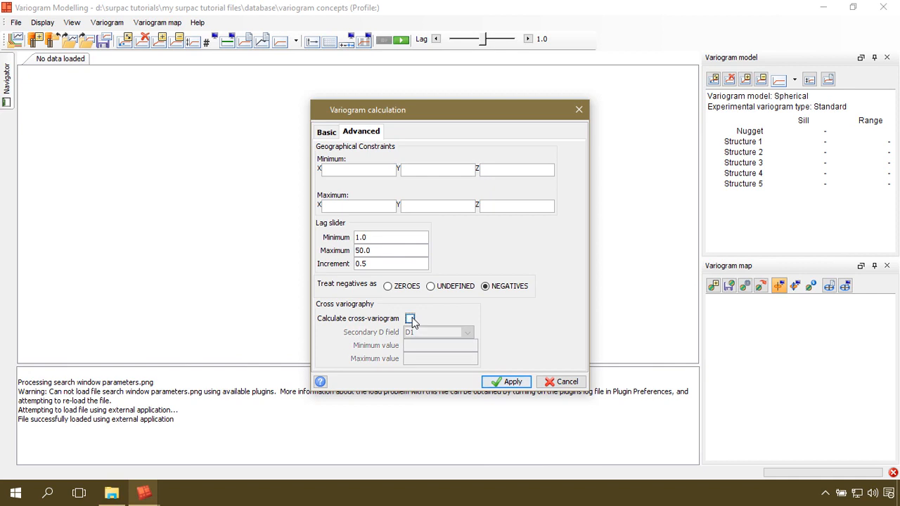
click(327, 133)
click(365, 132)
click(332, 136)
click(360, 135)
click(329, 133)
click(357, 134)
Clear the basic location and Id range settings, and choose composite_topcut2.str as the data location.
click(328, 133)
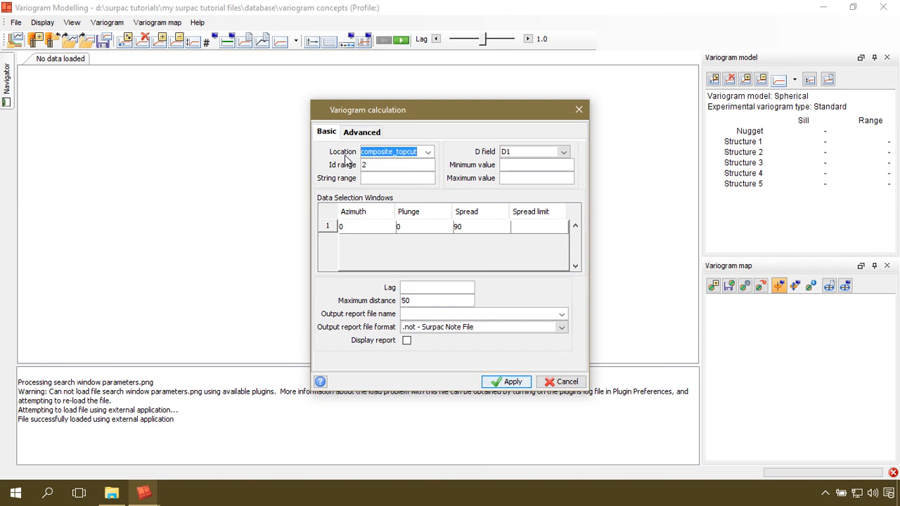
key(BackSpace)
double_click(395, 163)
key(BackSpace)
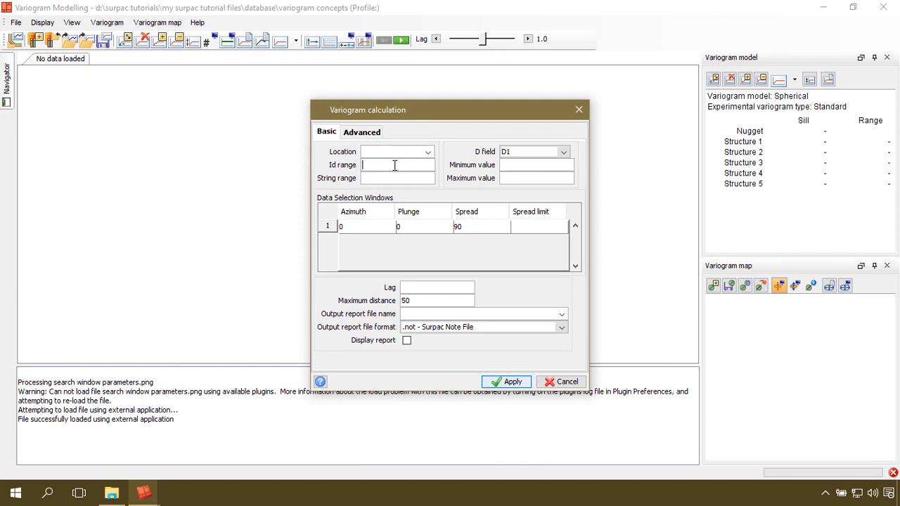
click(427, 152)
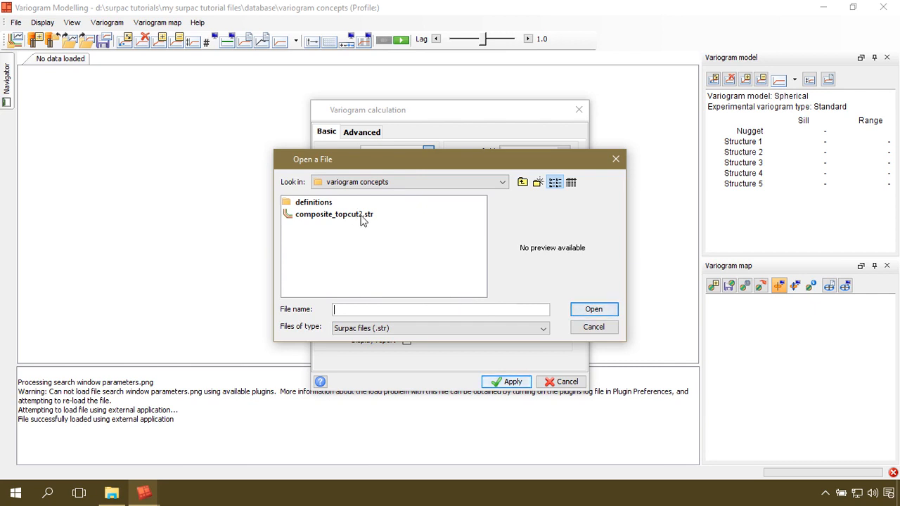
drag(430, 161, 428, 203)
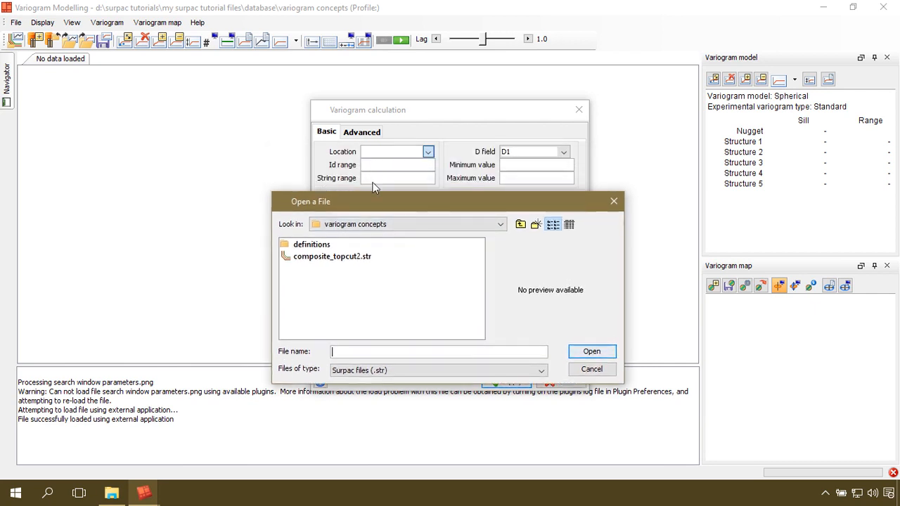
click(350, 257)
click(591, 352)
Set the Id range to 2 and select D1 as the D field.
click(363, 164)
text(2)
click(563, 151)
click(513, 162)
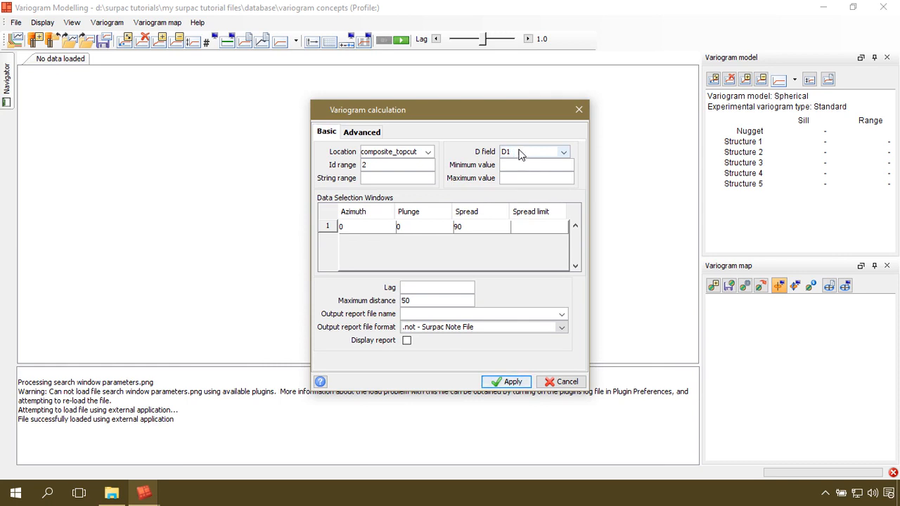
Keep the first data selection window at azimuth 0, plunge 0, spread 90, and add a second with azimuth 0, plunge 0, spread 45.
double_click(354, 228)
click(428, 229)
click(477, 226)
click(473, 227)
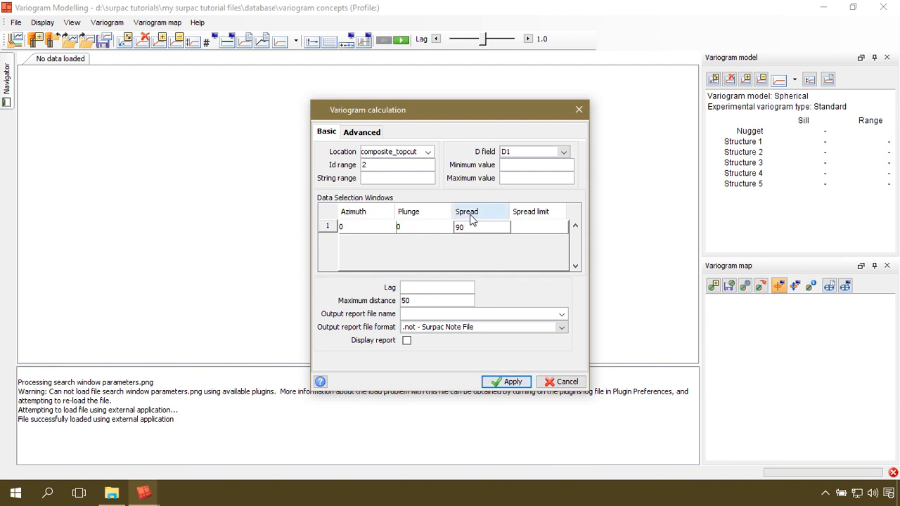
right_click(328, 228)
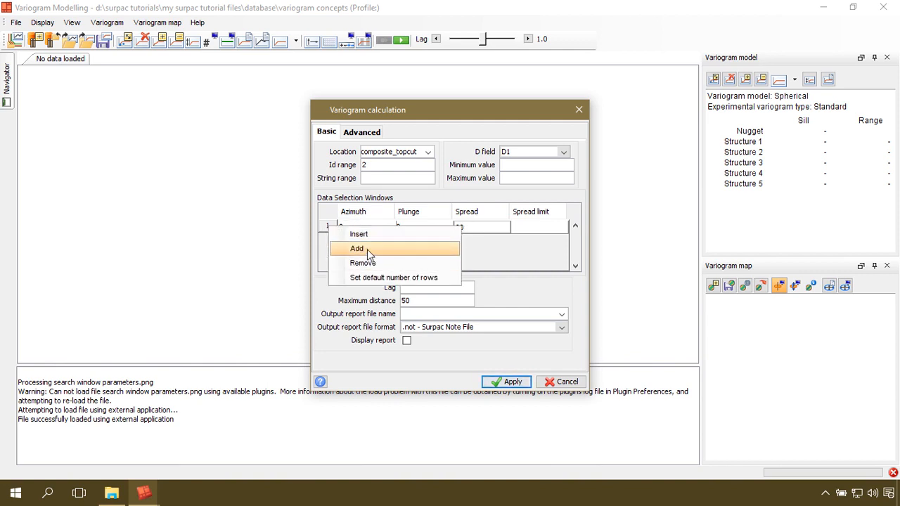
click(366, 249)
click(356, 241)
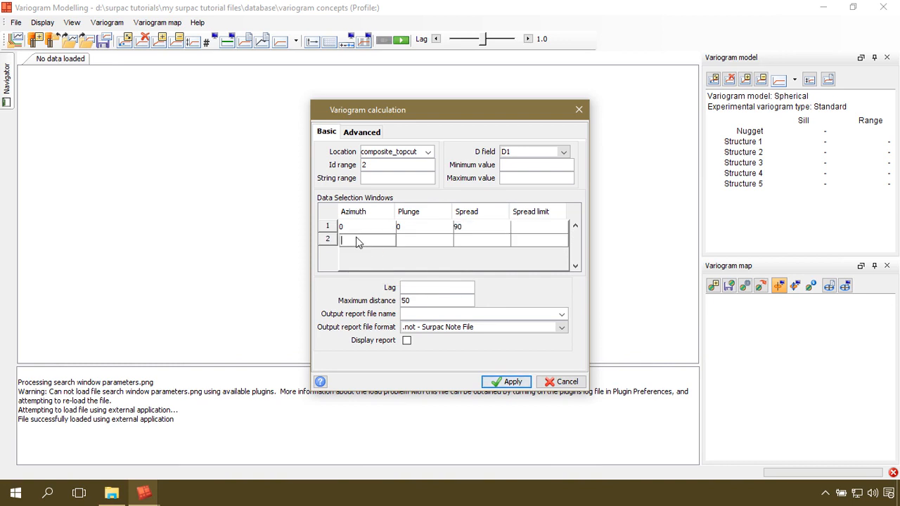
text(0)
click(409, 241)
text(0)
click(494, 241)
text(45)
Add a third data selection window with azimuth 45, plunge 0 and spread 22.5.
right_click(324, 240)
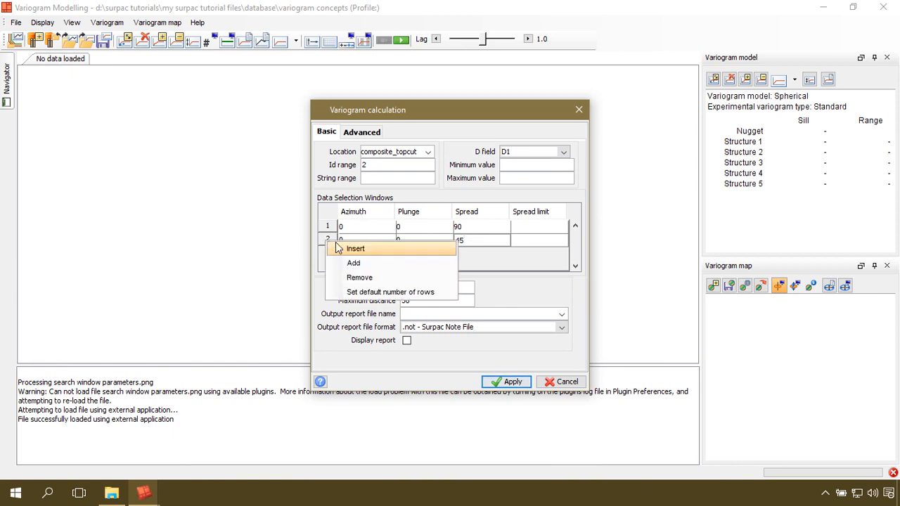
click(357, 262)
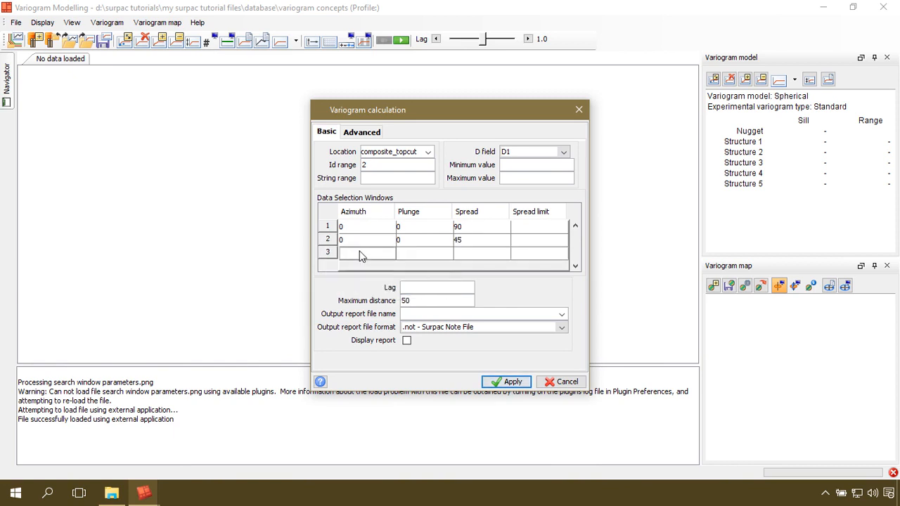
text(45)
click(410, 253)
text(0)
click(466, 255)
text(22)
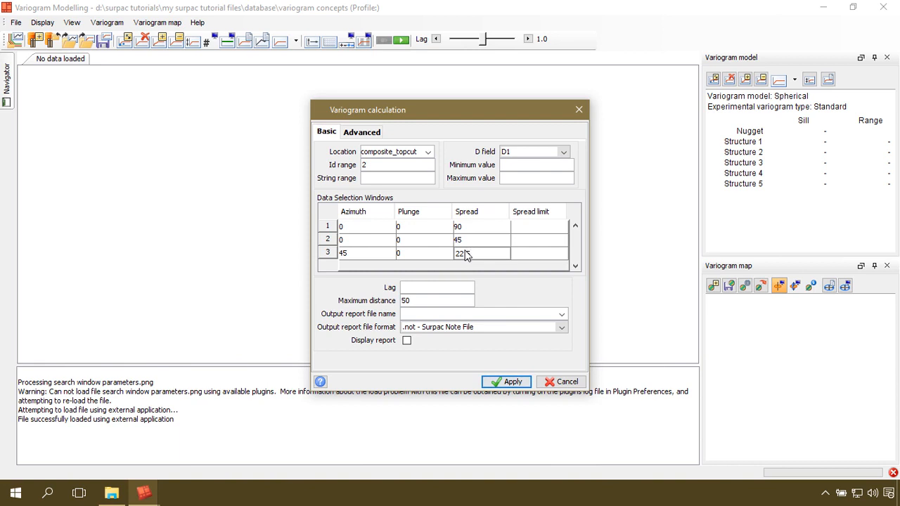
text(.5)
Set the lag to 1.5, name the output report experimental_variogram, and enable displaying the report.
click(429, 288)
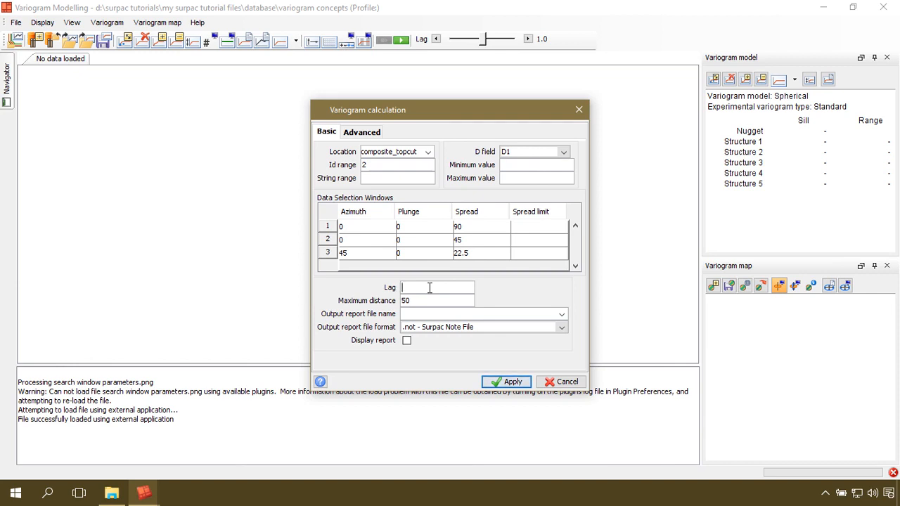
text(1.5)
click(423, 314)
text(experimental_variogram)
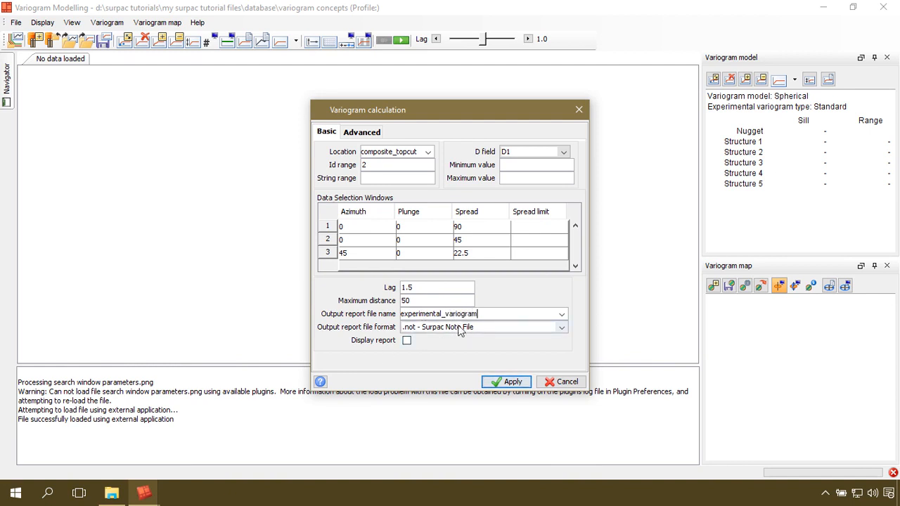
click(407, 342)
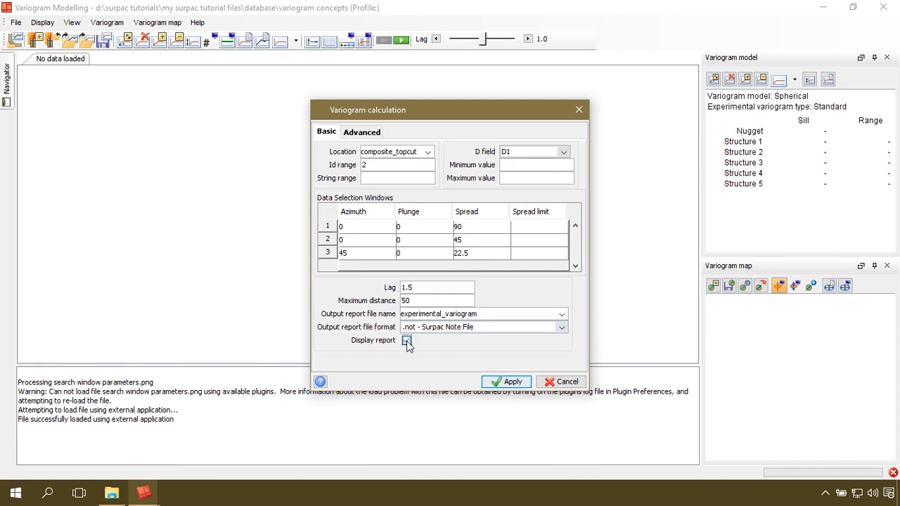
Set the advanced lag slider range to a minimum of 1, a maximum of 50 and an increment of 0.5.
click(365, 133)
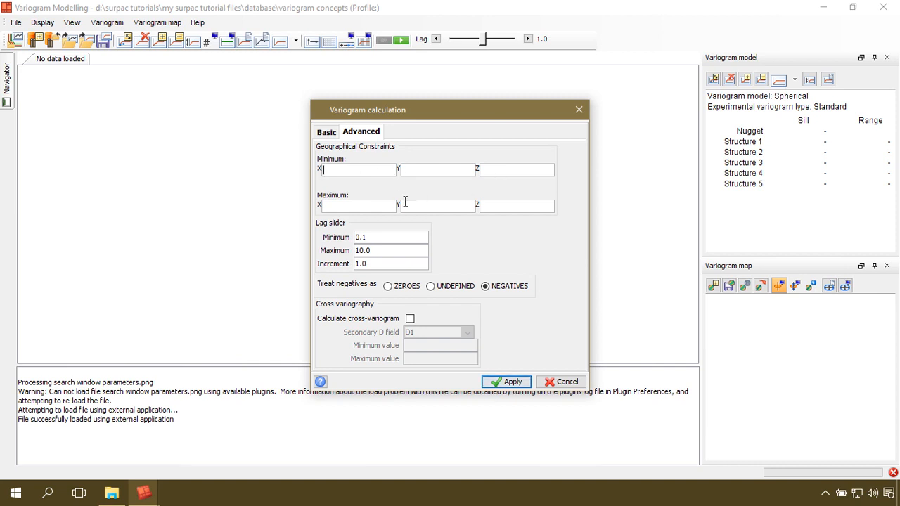
double_click(377, 237)
text(1)
double_click(379, 251)
text(50)
double_click(382, 264)
text(0.5)
Review the basic and advanced settings, run the variogram calculation, and maximize the experimental_variogram.not report.
click(325, 132)
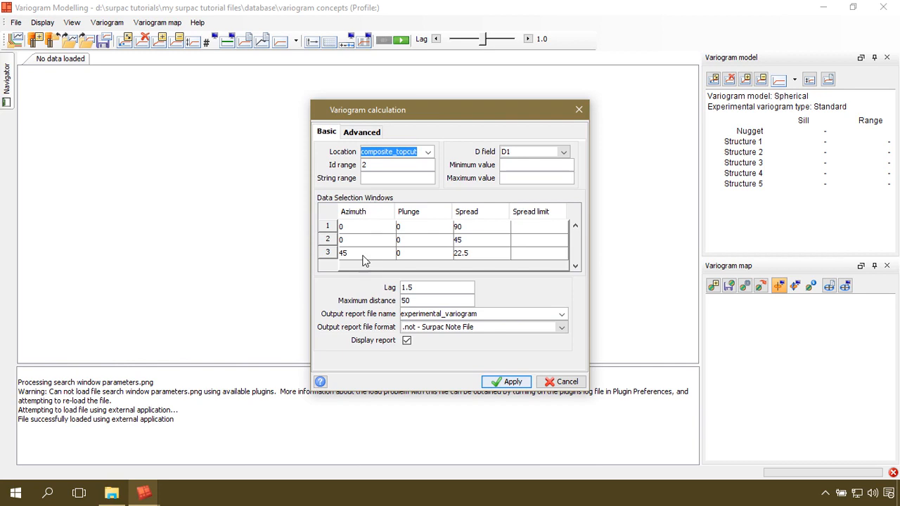
click(366, 134)
click(327, 133)
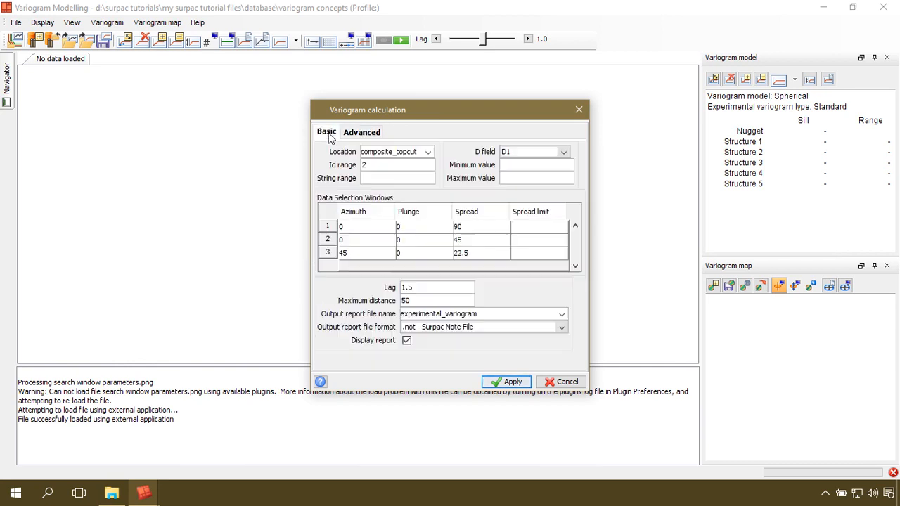
click(508, 382)
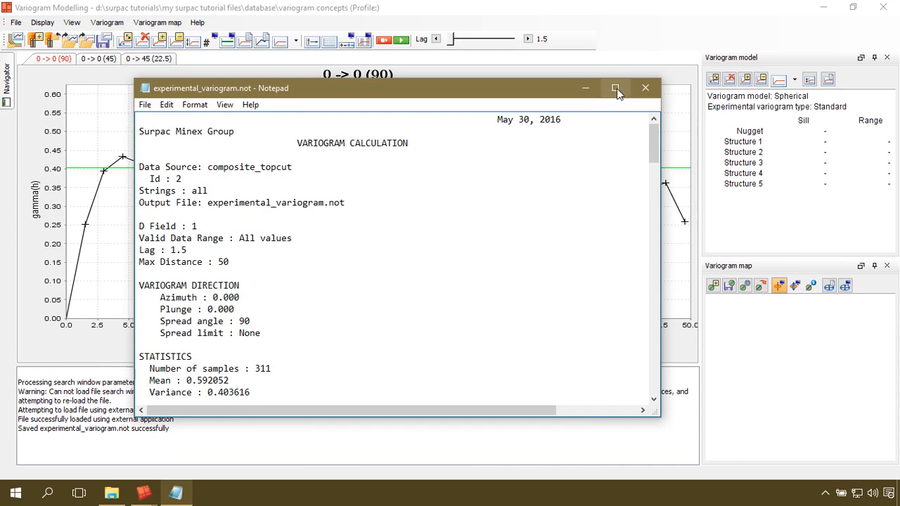
click(615, 88)
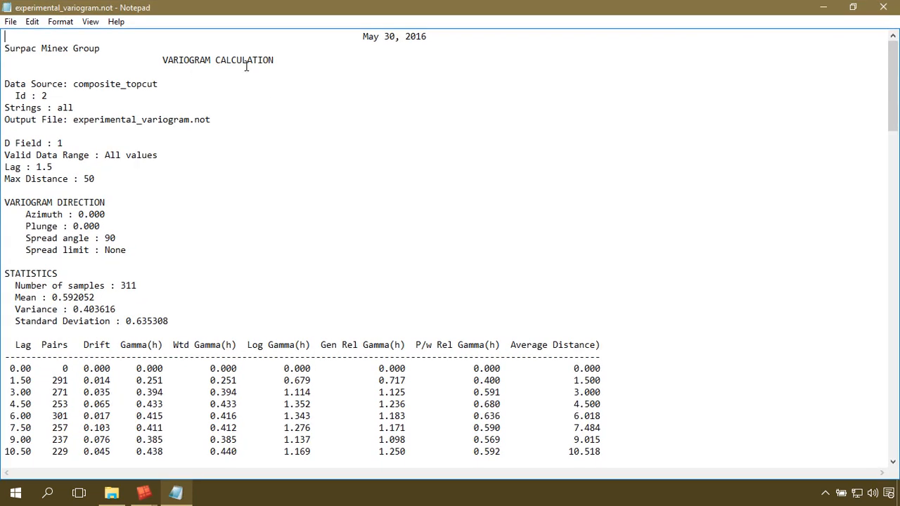
Review the report header: data source, id, strings, output file, D field, valid data range, lag and maximum distance.
drag(74, 85, 149, 87)
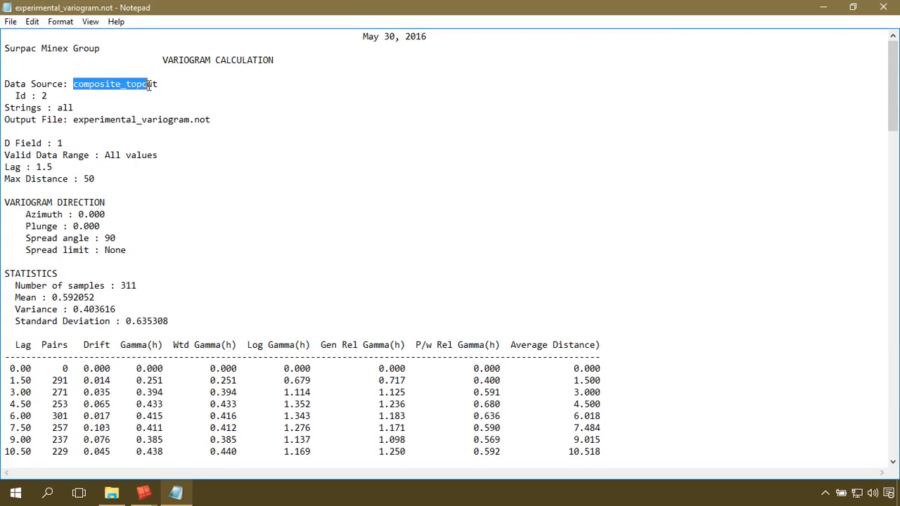
drag(40, 96, 56, 97)
click(57, 107)
drag(57, 107, 78, 106)
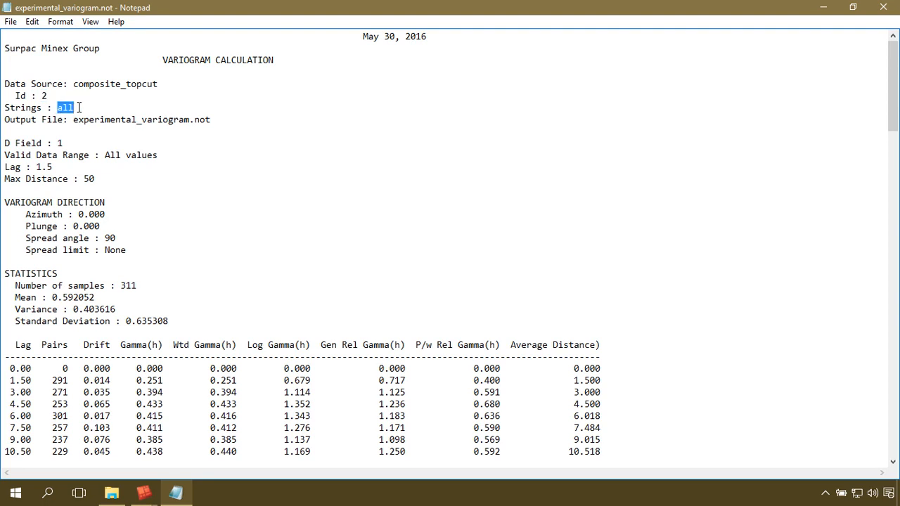
drag(74, 120, 225, 122)
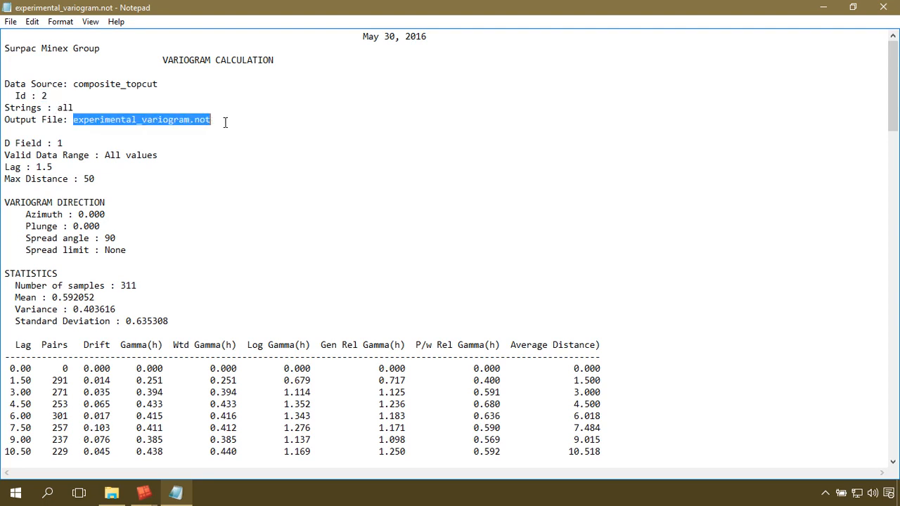
drag(55, 142, 161, 155)
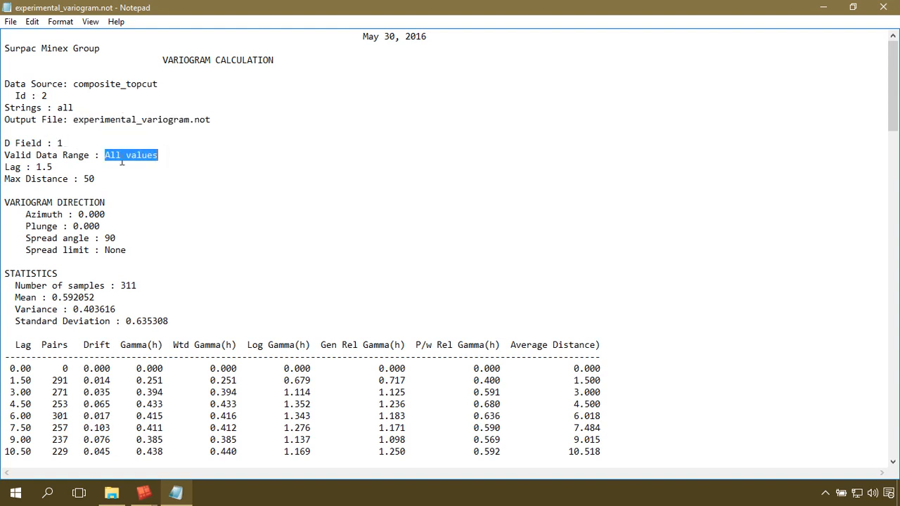
drag(36, 166, 96, 179)
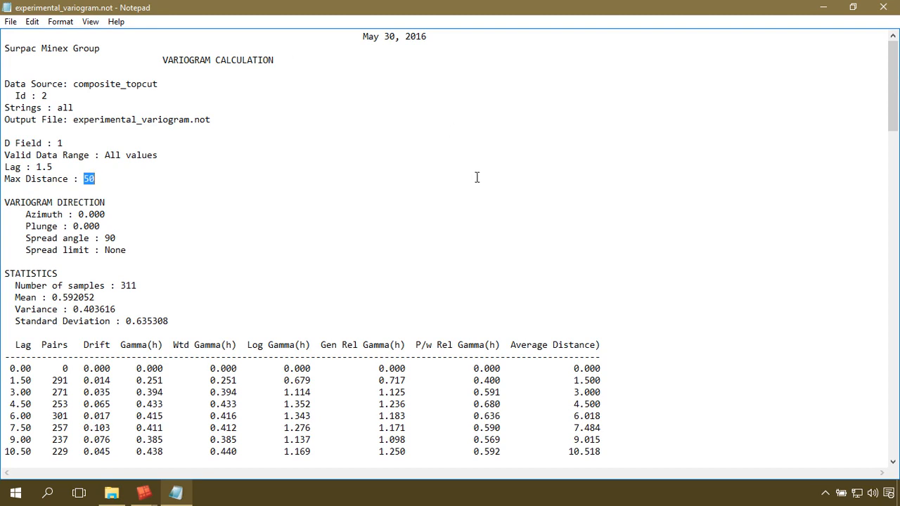
Examine the direction parameters, sample statistics and lag tables for all three variogram directions in the report.
drag(886, 73, 896, 92)
drag(78, 108, 107, 117)
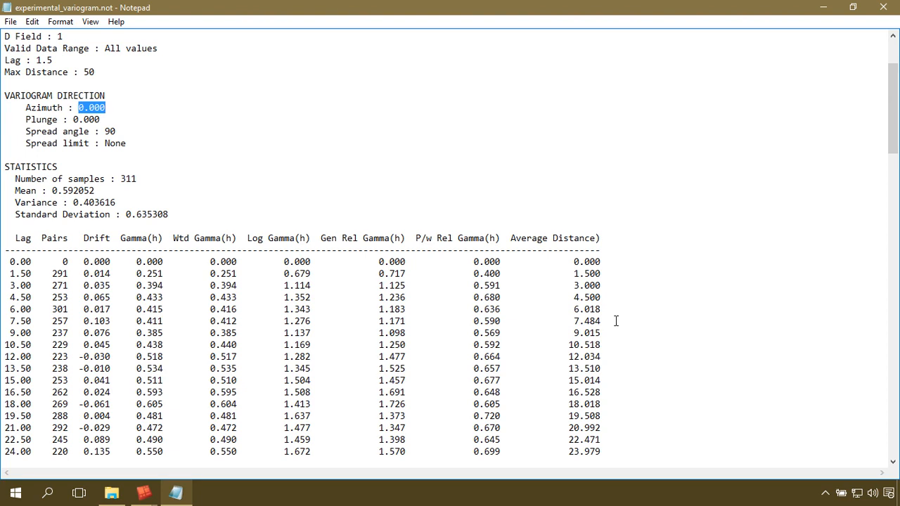
drag(893, 97, 897, 204)
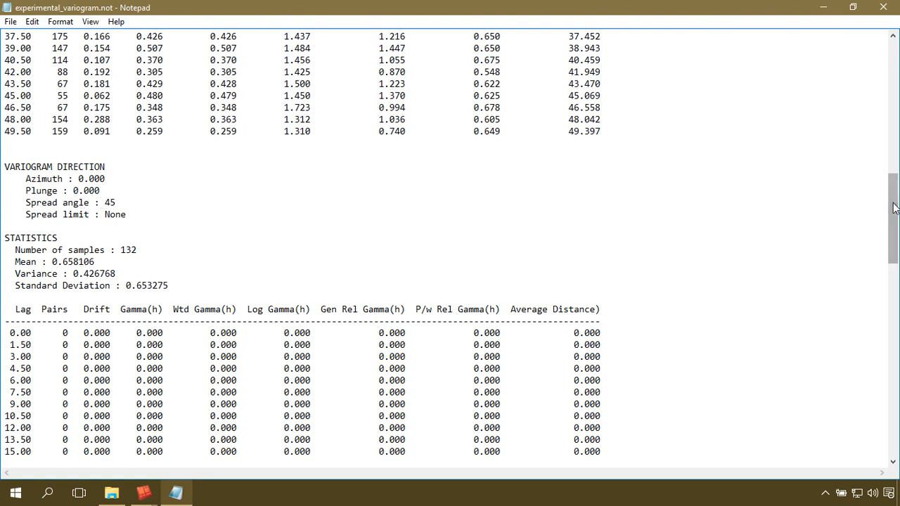
drag(893, 211, 893, 336)
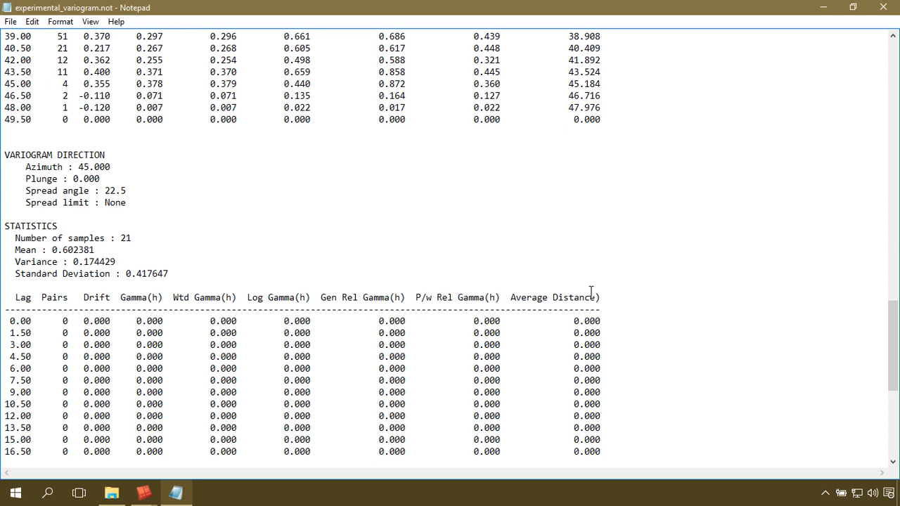
drag(895, 337, 892, 245)
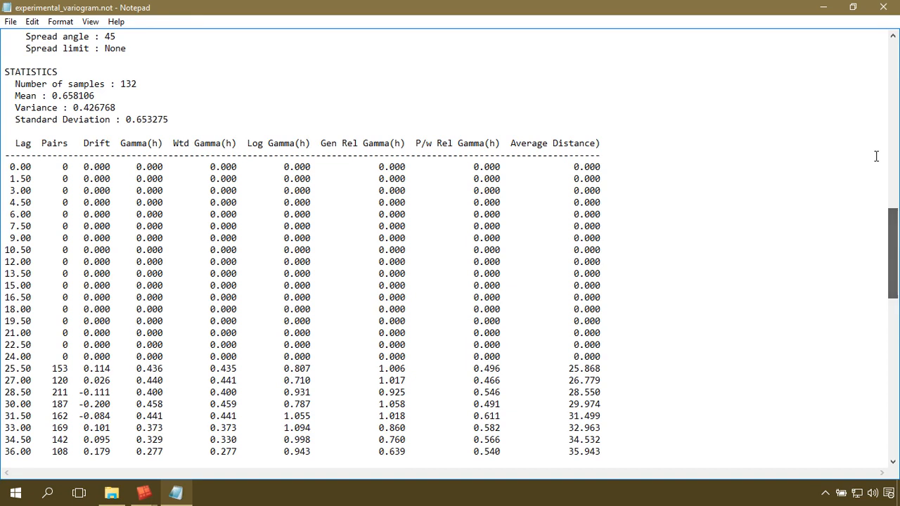
Close the experimental_variogram.not report and clear the message log in the variogram modelling window.
click(883, 8)
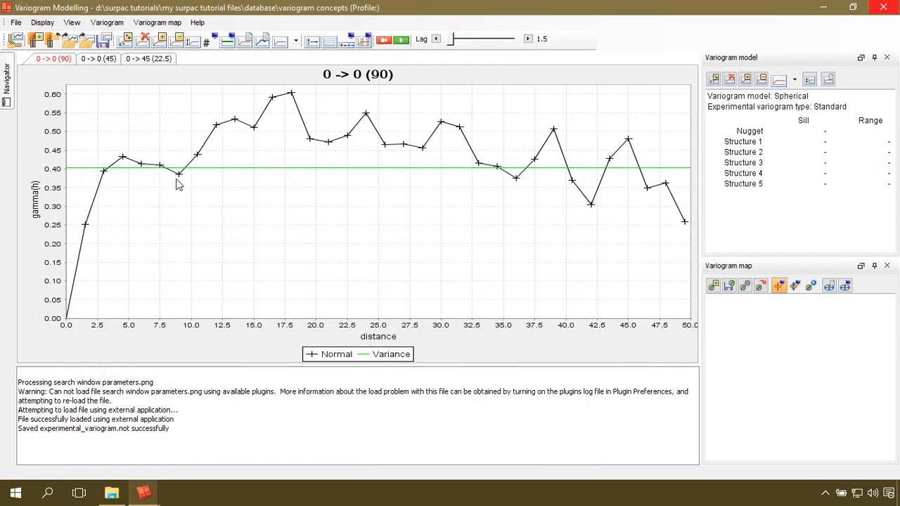
right_click(344, 416)
click(386, 418)
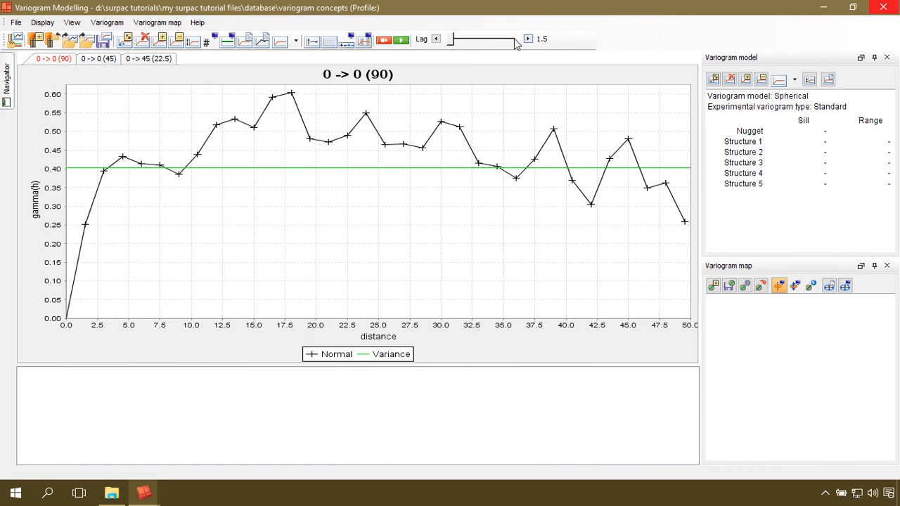
Compare the 0 -> 0 (90) variogram at different lags, starting with 1.0, and return the lag to 1.5.
click(436, 39)
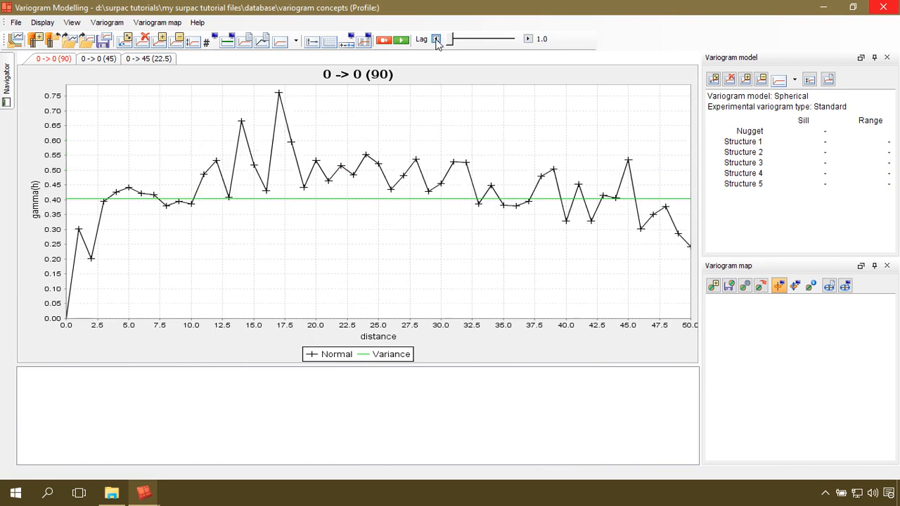
click(528, 39)
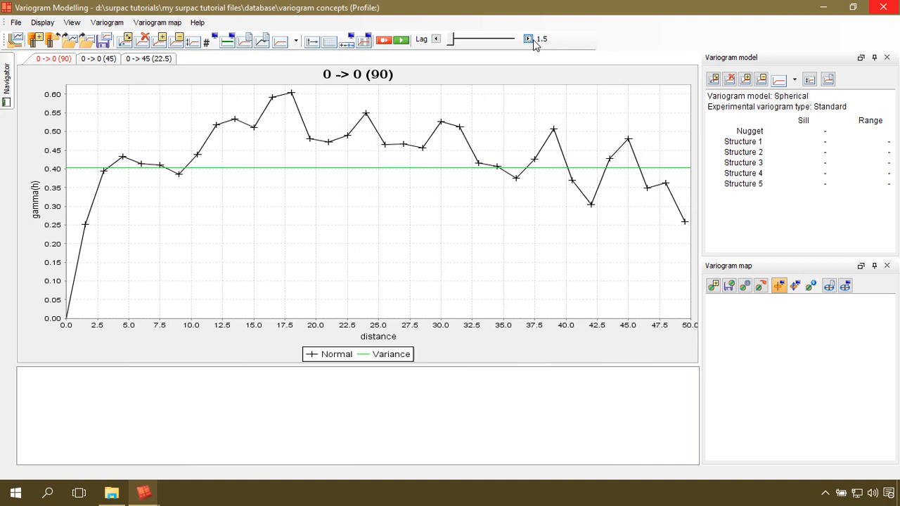
click(528, 39)
click(435, 39)
Compare the 0 -> 0 (90), 0 -> 0 (45) and 0 -> 45 (22.5) variogram plots by viewing them in turn.
click(105, 59)
click(142, 59)
click(60, 59)
click(107, 59)
click(136, 59)
click(70, 59)
click(98, 59)
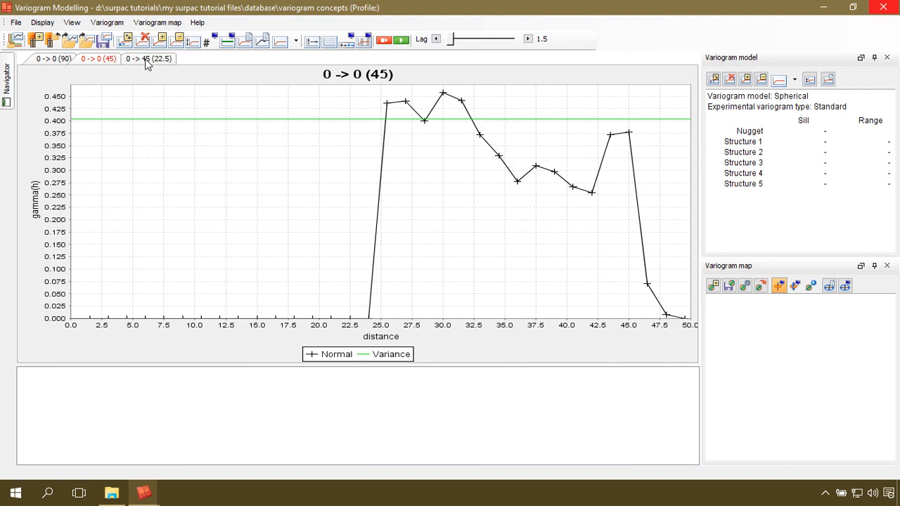
click(146, 60)
click(62, 62)
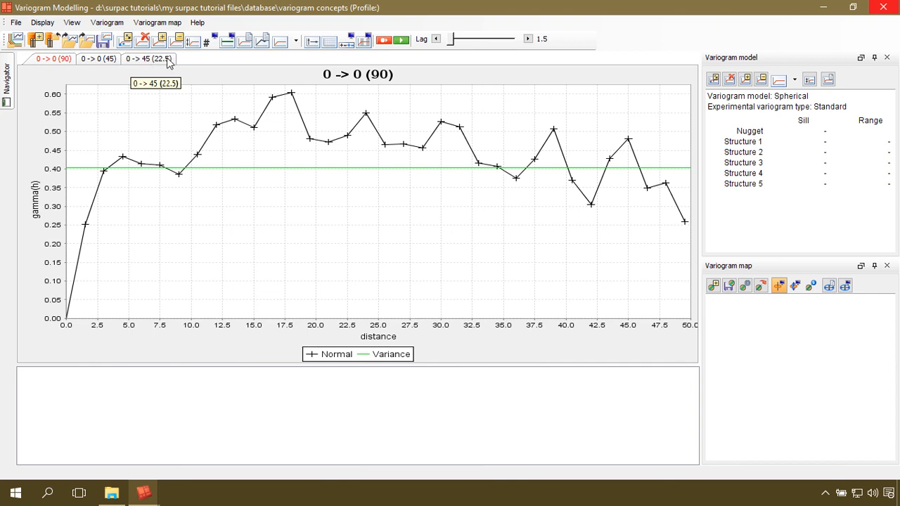
click(97, 62)
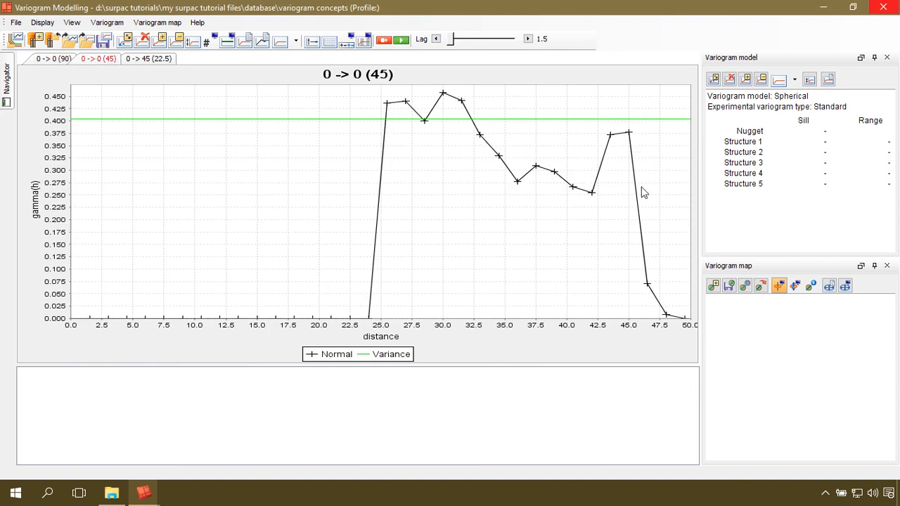
click(155, 60)
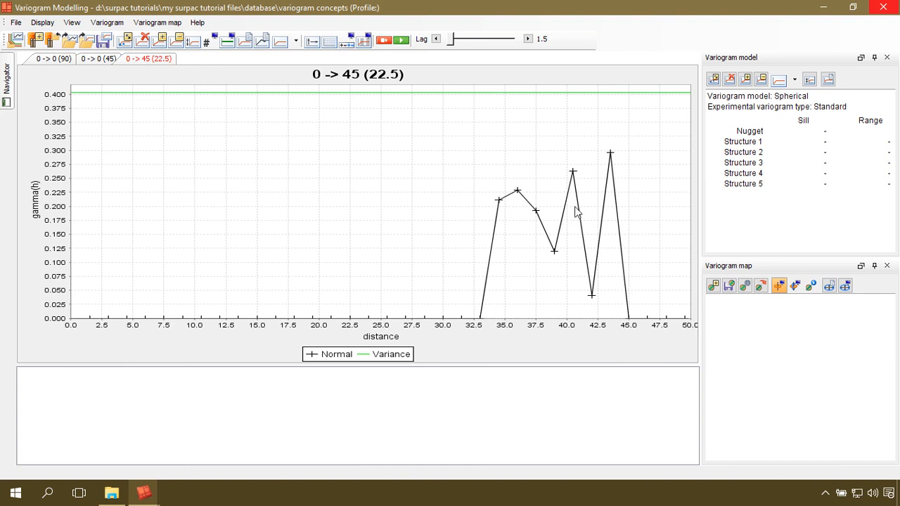
click(90, 63)
click(59, 62)
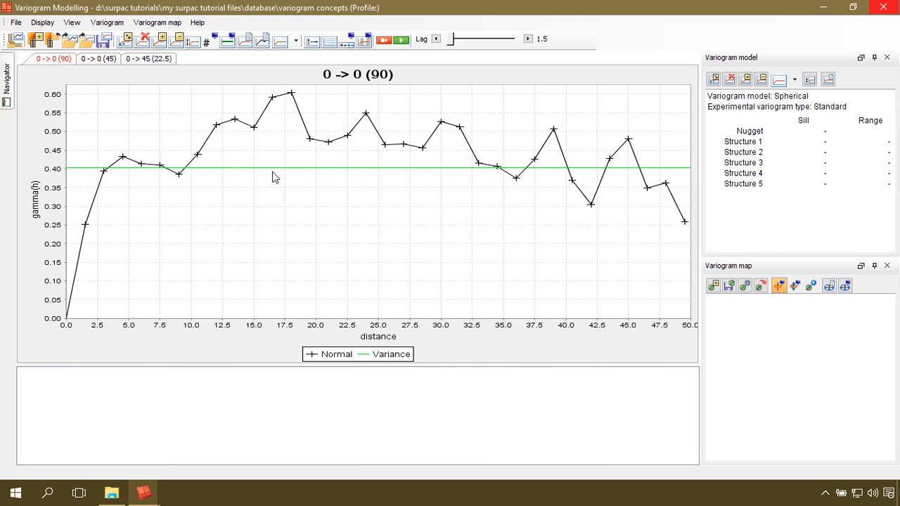
click(102, 62)
click(162, 59)
click(64, 60)
click(98, 61)
click(144, 61)
click(98, 59)
click(148, 60)
click(57, 60)
click(98, 59)
click(149, 61)
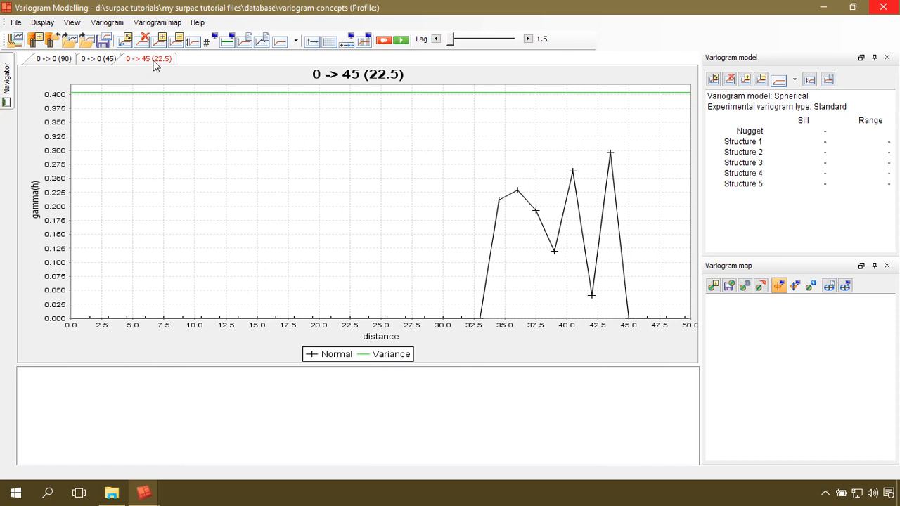
click(56, 61)
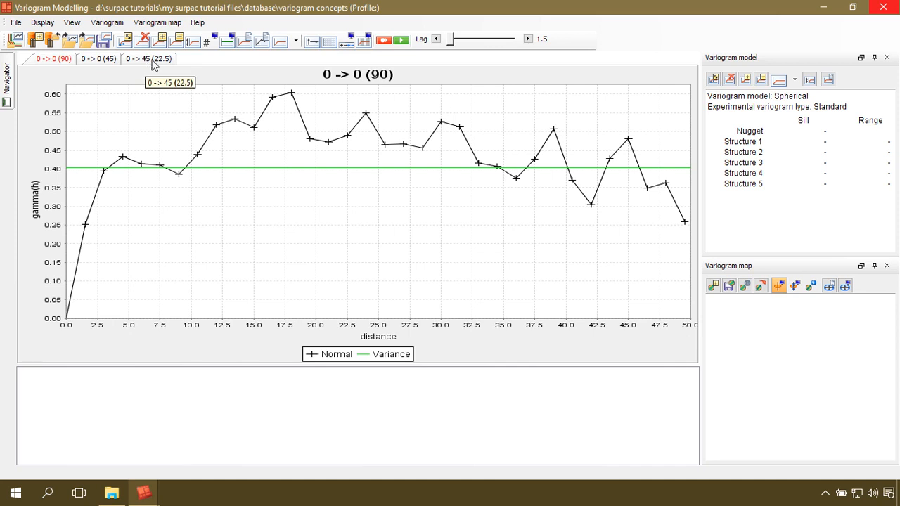
Create the All orientations chart and bring it into view to show the three directional variograms together.
click(42, 23)
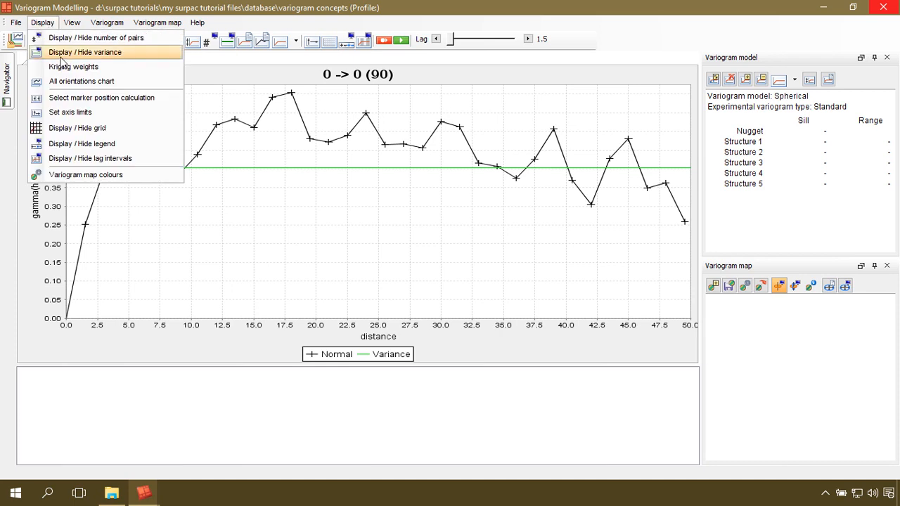
click(116, 82)
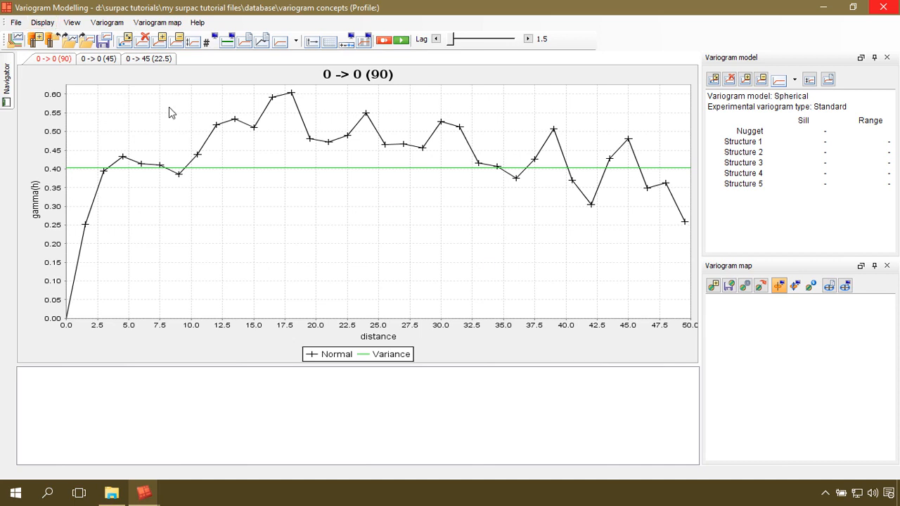
click(42, 23)
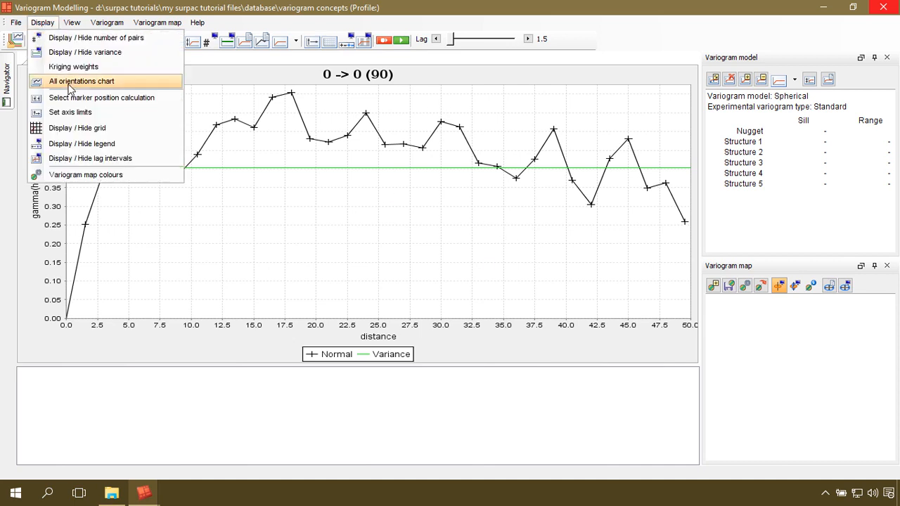
click(104, 82)
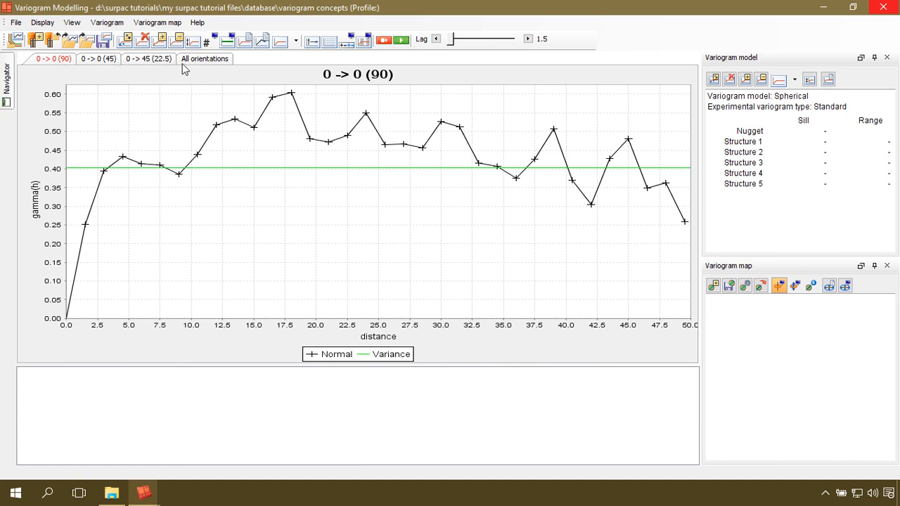
click(217, 62)
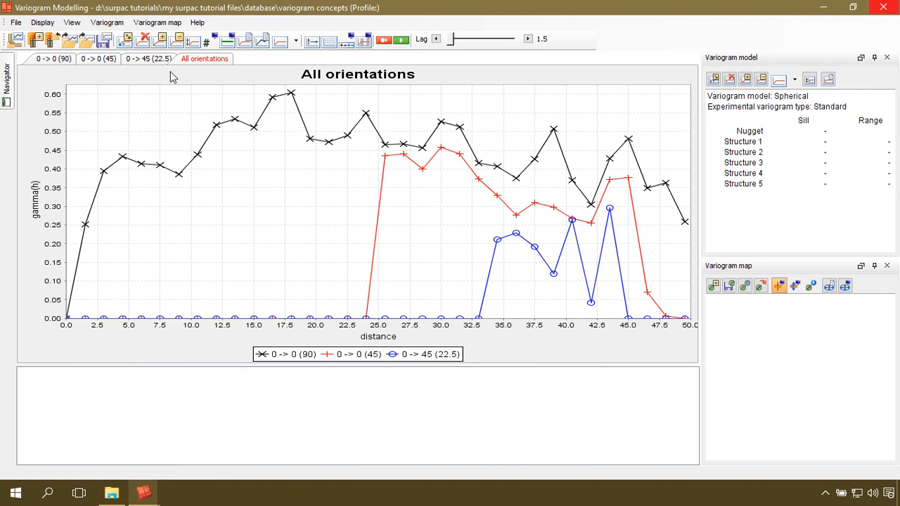
View the individual direction plots alongside the All orientations chart, ending on 0 -> 0 (90).
click(69, 59)
click(99, 60)
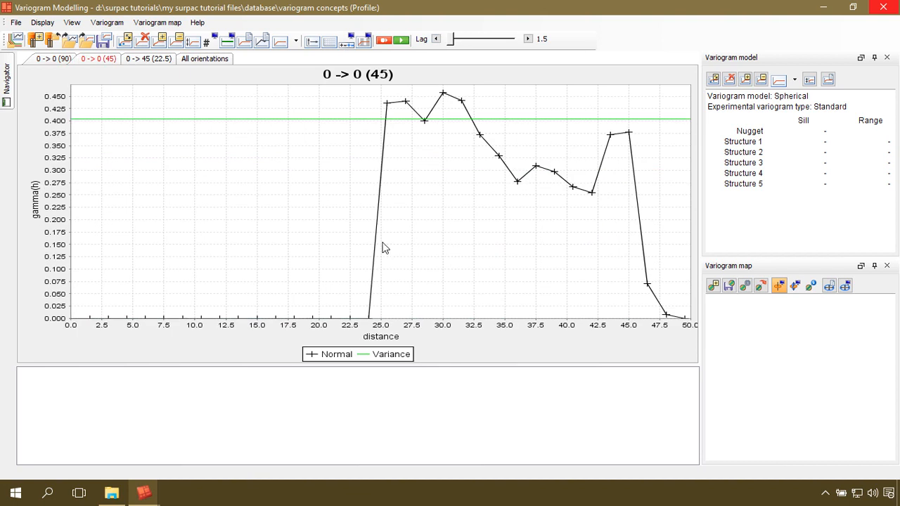
click(73, 59)
click(92, 62)
click(145, 62)
click(201, 60)
click(66, 59)
Tile the chart windows to examine the four variogram plots side by side, and restore the tabbed layout.
right_click(342, 187)
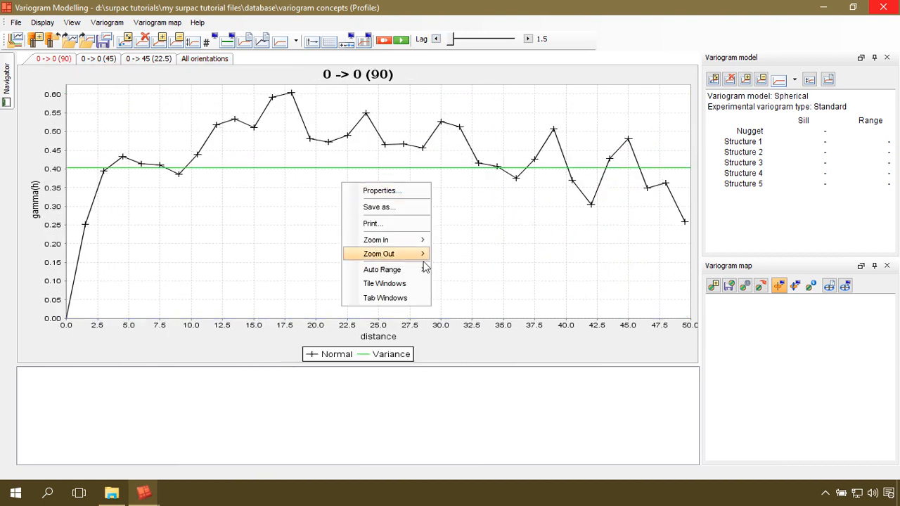
click(388, 284)
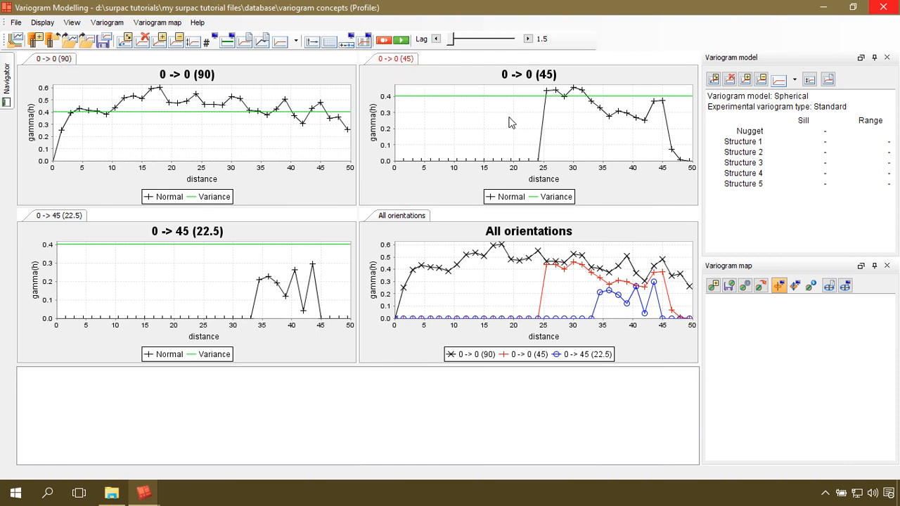
click(185, 264)
click(496, 284)
click(469, 131)
click(229, 134)
click(218, 284)
right_click(217, 116)
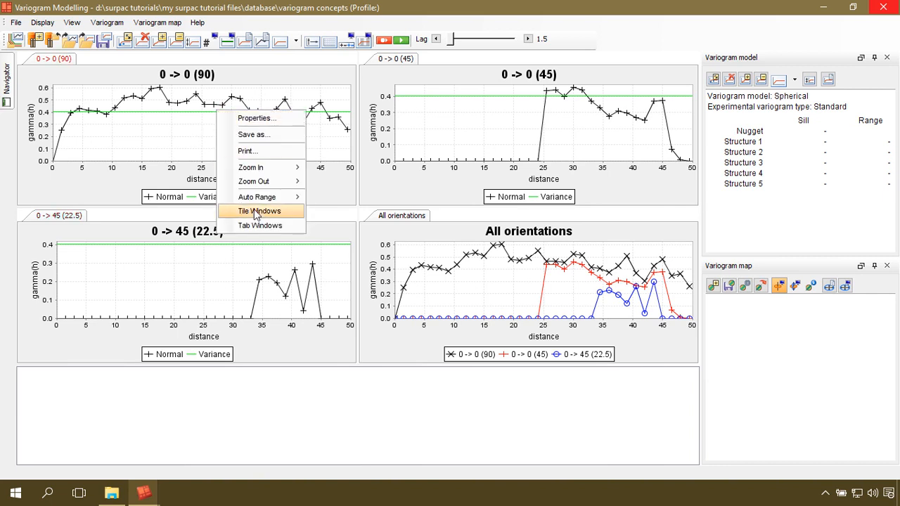
click(267, 225)
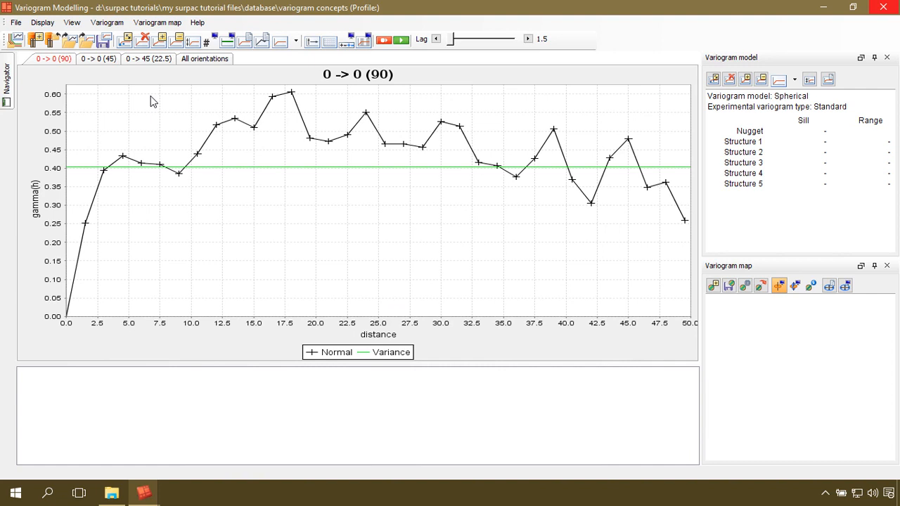
Save the set of experimental variograms to a file named experimental_variogram.
click(15, 23)
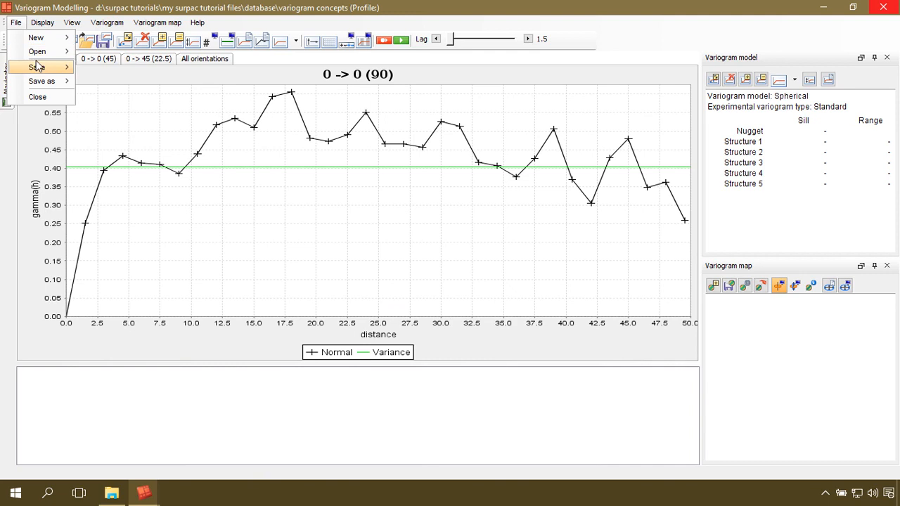
mouse_move(37, 66)
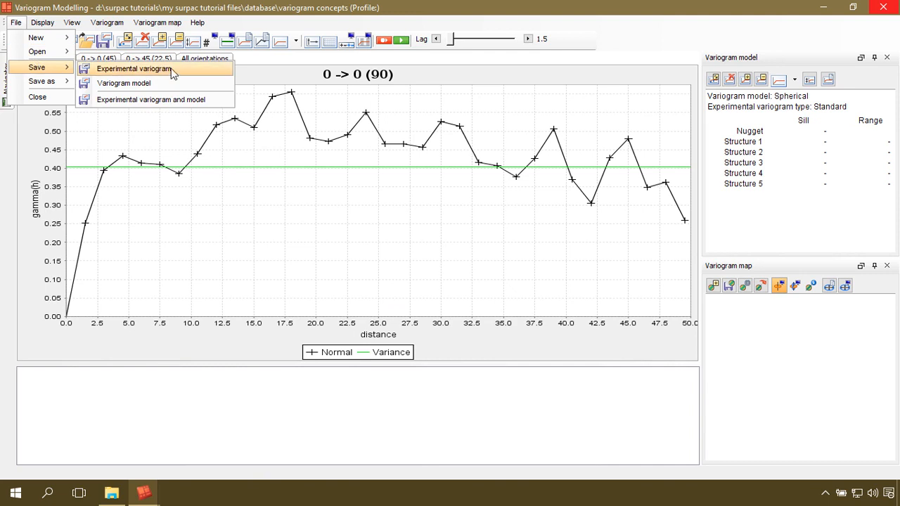
click(133, 69)
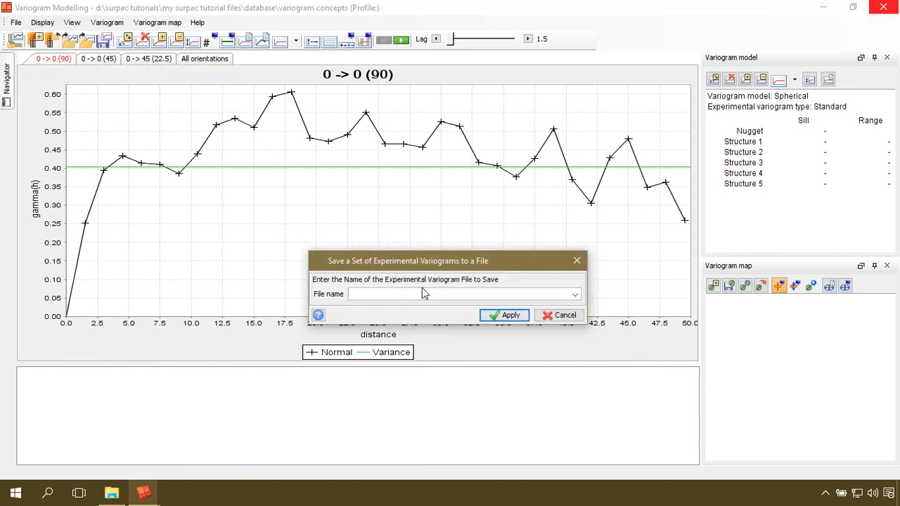
text(experimental_variogram)
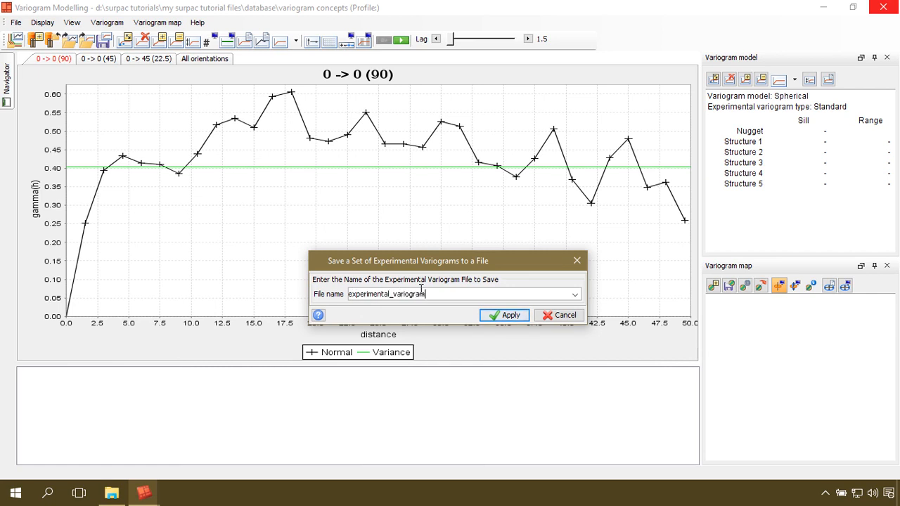
click(508, 315)
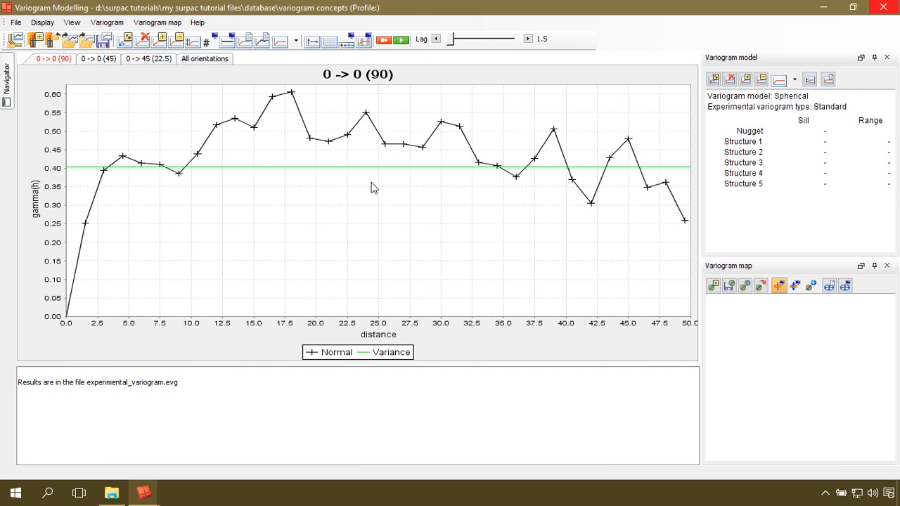
Display the number of pairs at each marker of the 0 -> 0 (90) variogram, and hide them again.
click(43, 22)
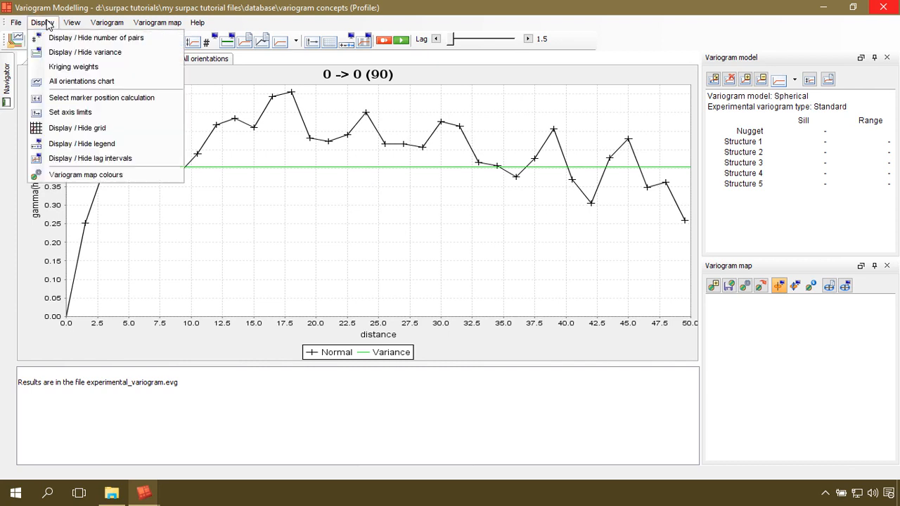
click(118, 38)
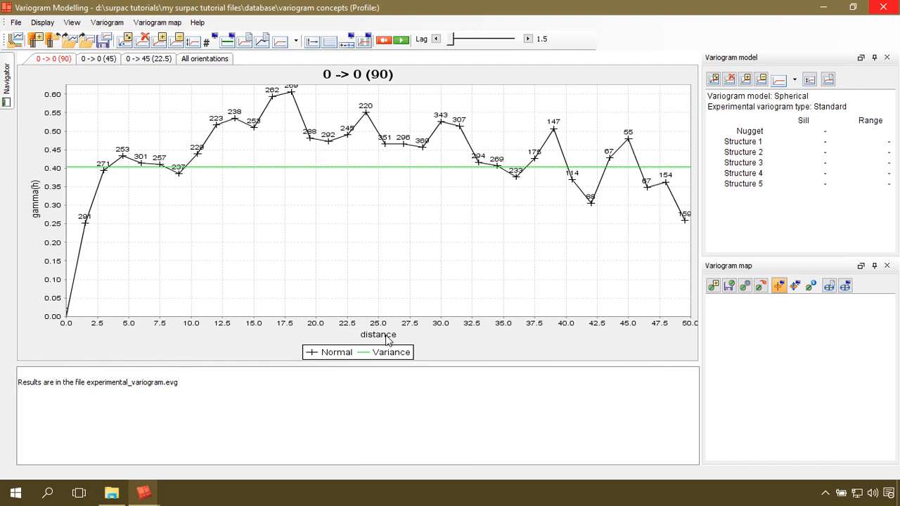
click(41, 25)
click(260, 84)
click(210, 44)
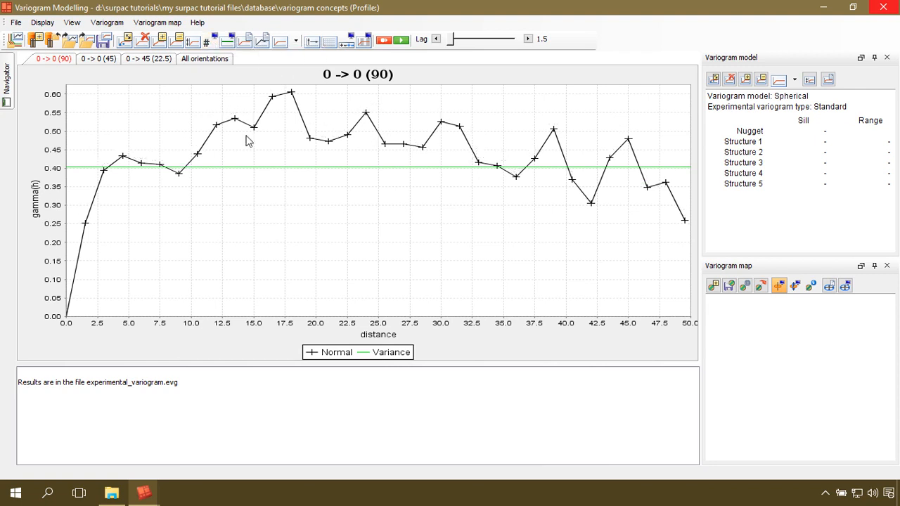
Hide the variance line on the 0 -> 0 (90) chart and turn it back on.
click(42, 23)
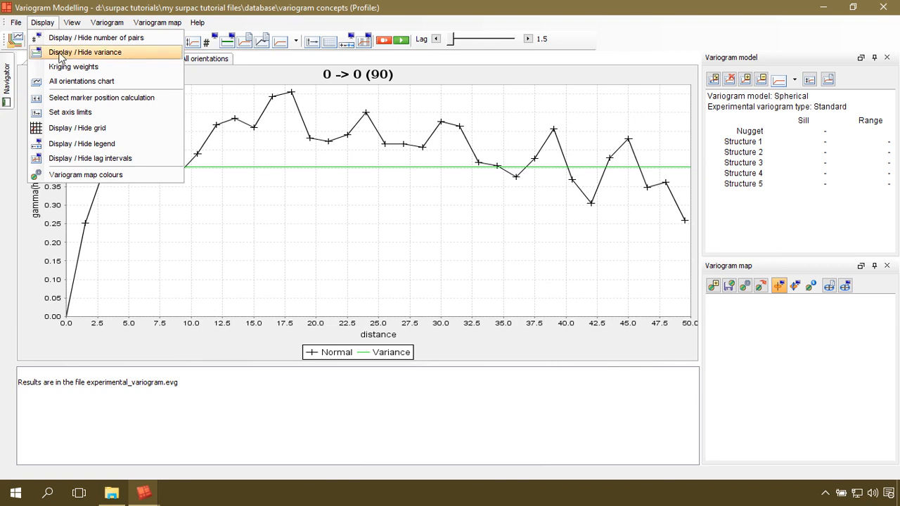
click(109, 53)
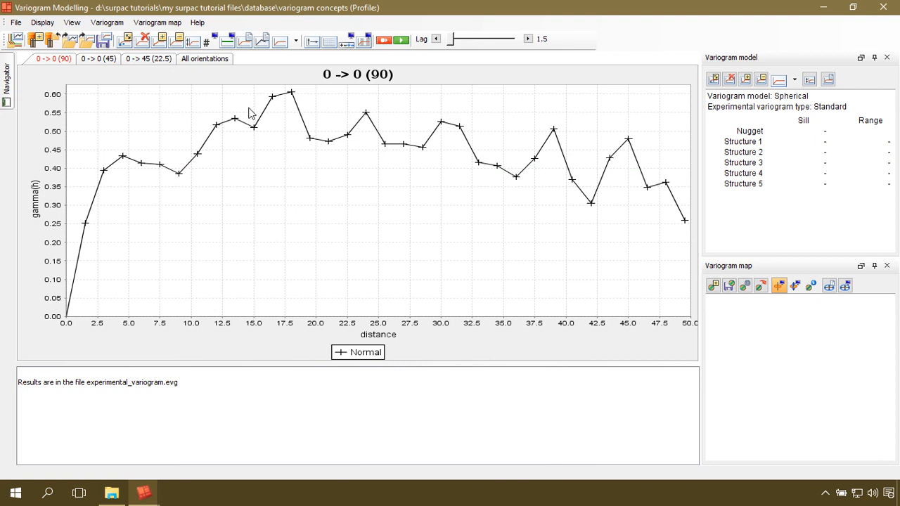
click(227, 41)
Review the marker position calculation options and the variogram axis limit settings, cancelling out of both.
click(41, 23)
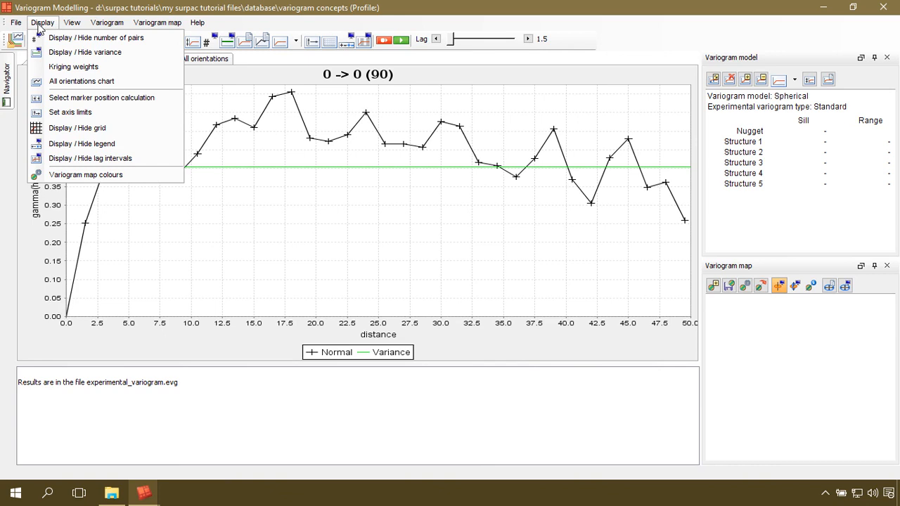
click(111, 103)
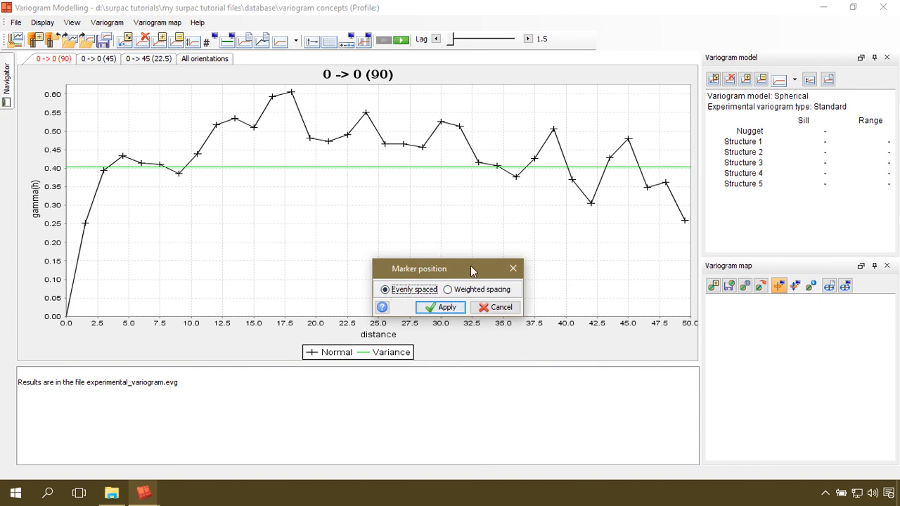
click(498, 311)
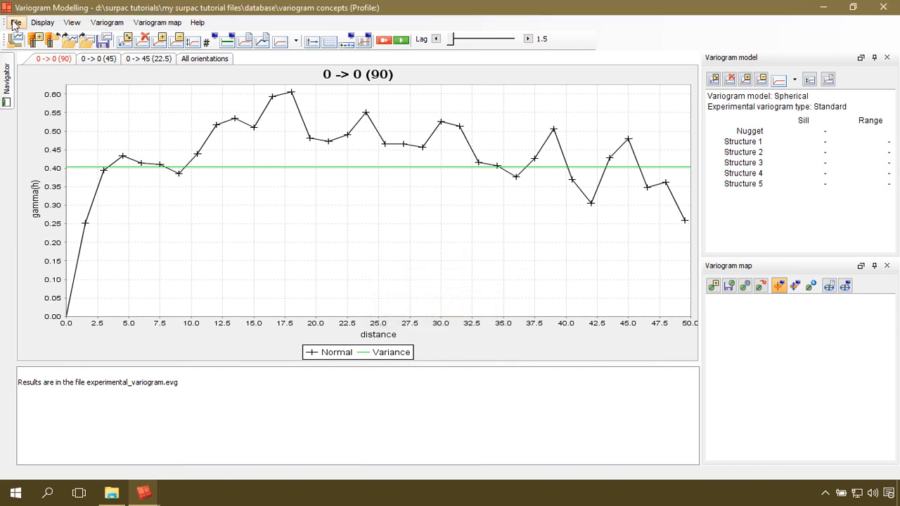
click(43, 23)
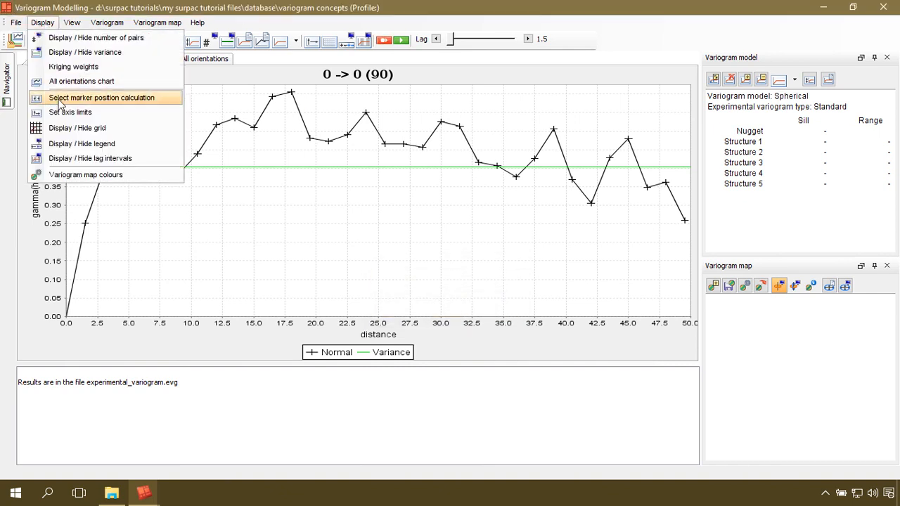
click(83, 114)
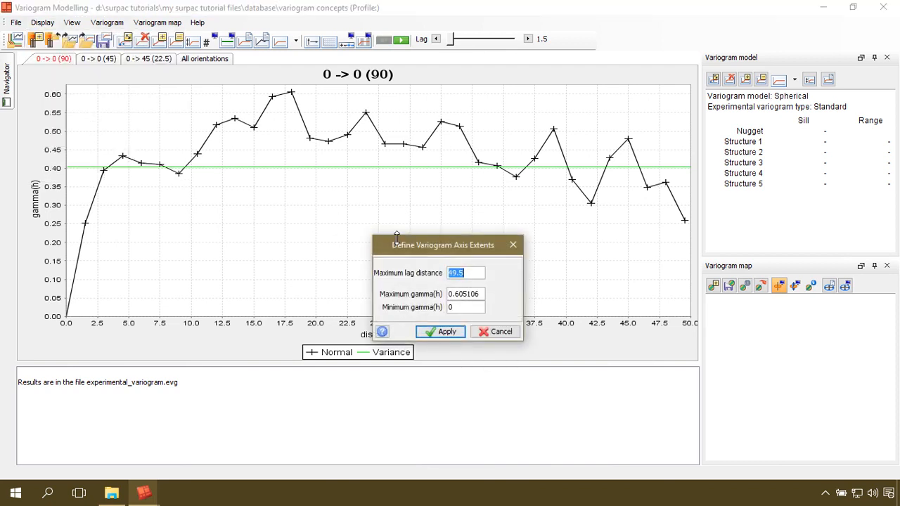
drag(441, 246, 401, 157)
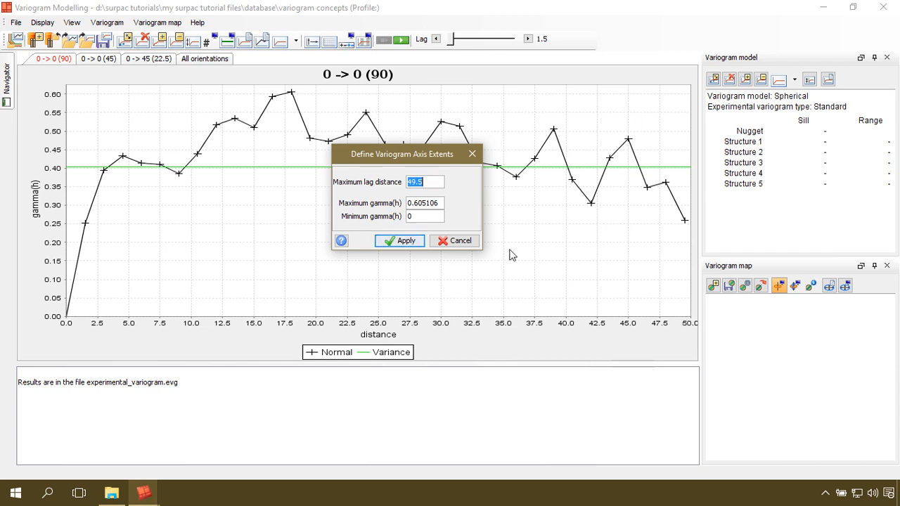
click(460, 240)
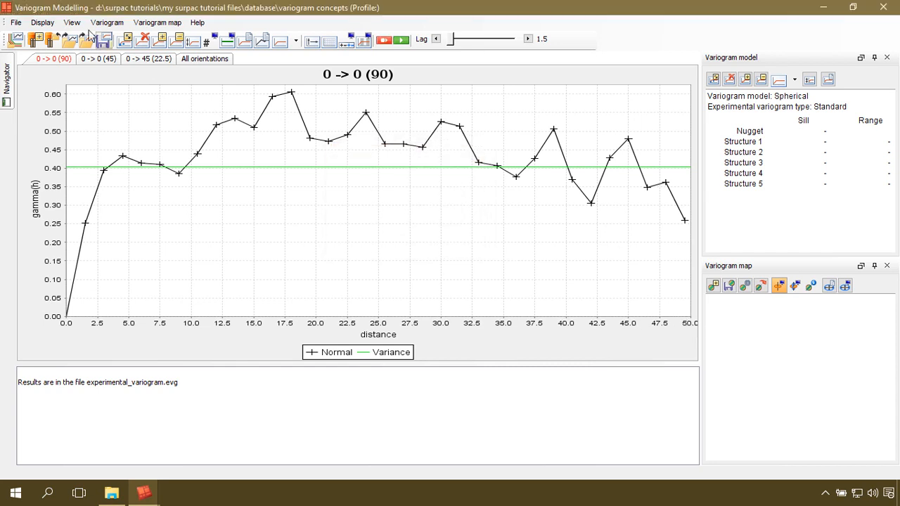
Hide the grid on the 0 -> 0 (90) chart and restore it.
click(42, 23)
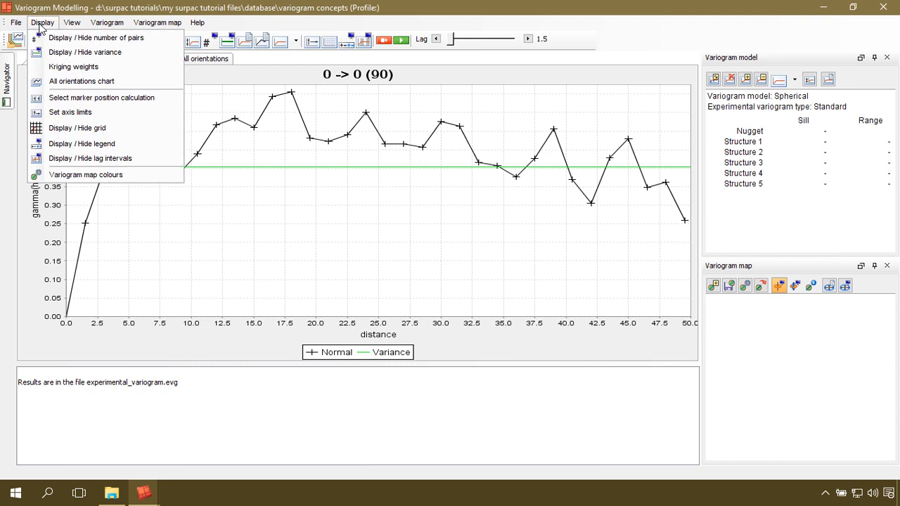
click(107, 130)
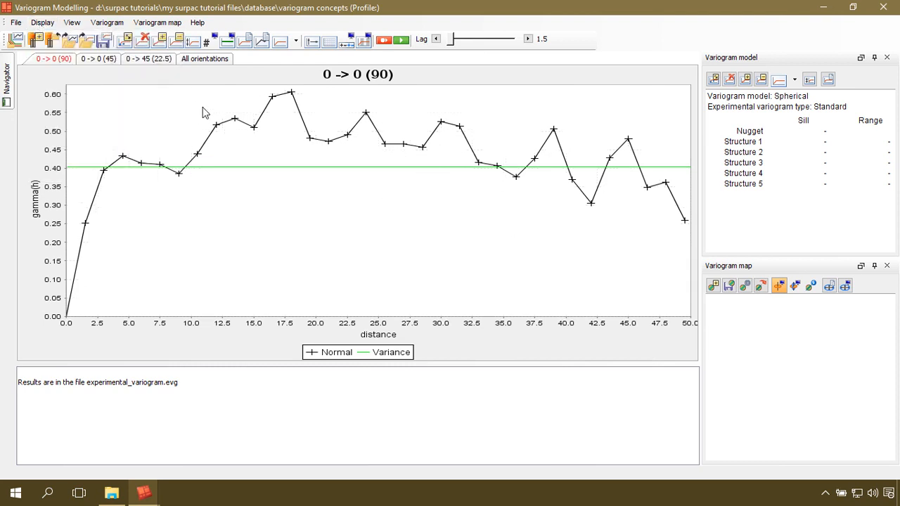
click(312, 42)
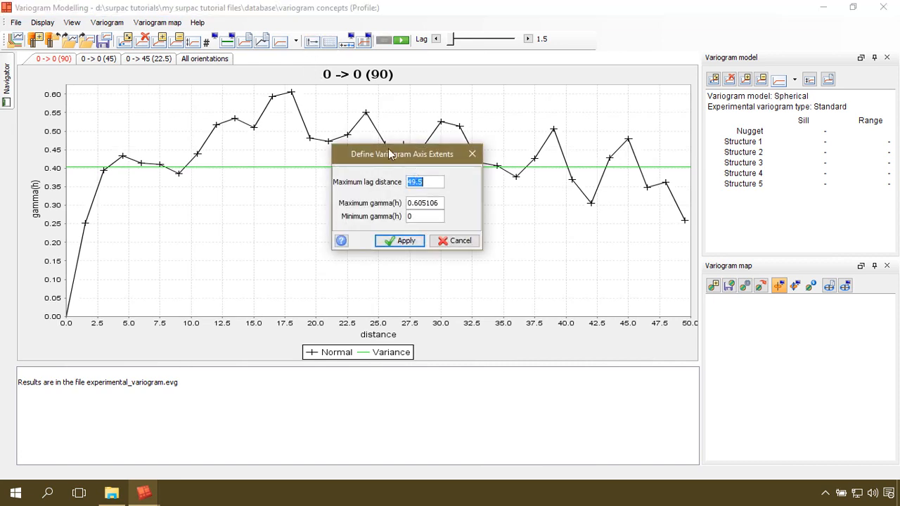
click(407, 240)
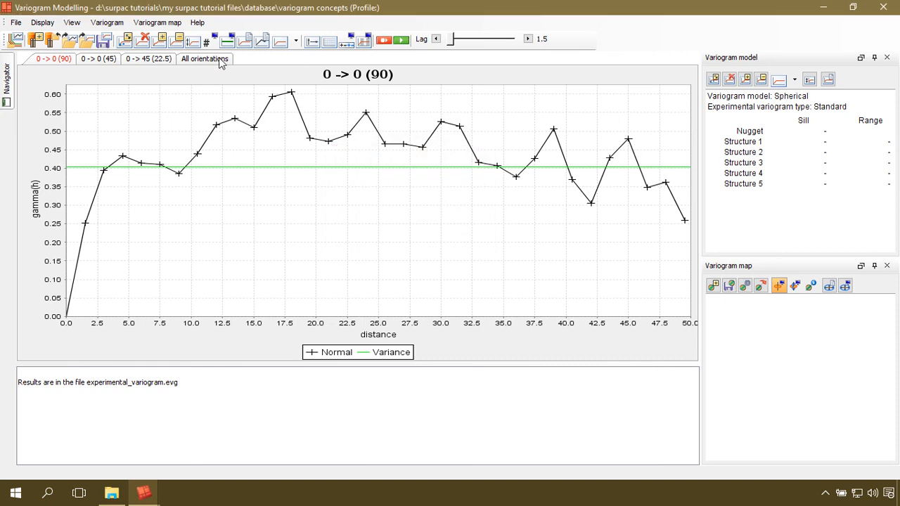
Hide the legend of the 0 -> 0 (90) chart and show it again.
click(42, 23)
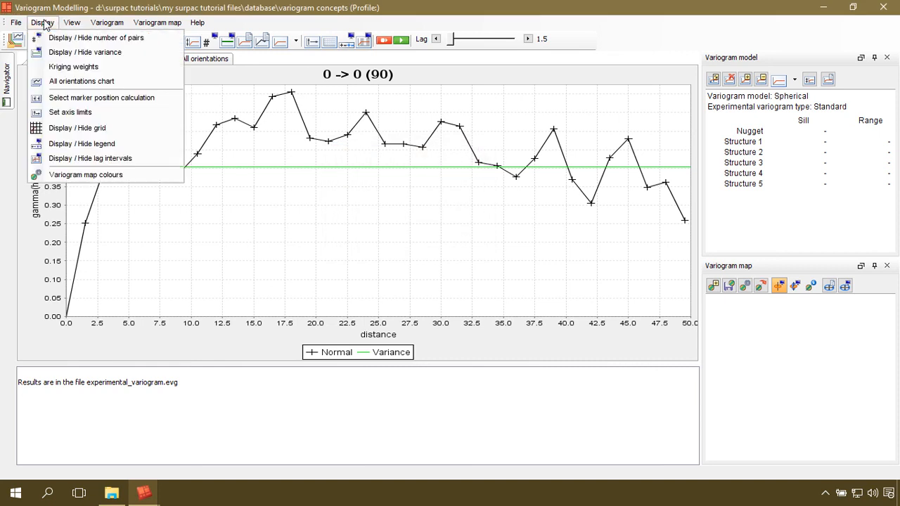
click(86, 144)
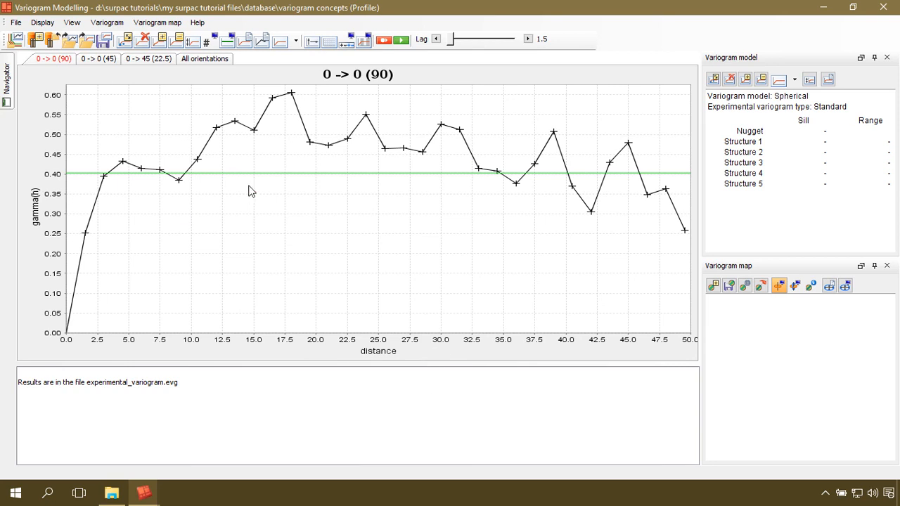
click(346, 45)
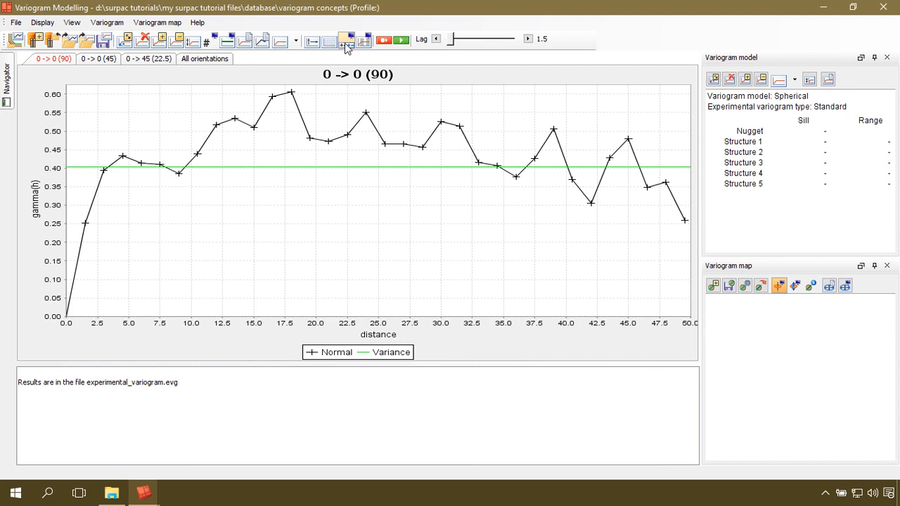
Show the lag intervals together with the number of pairs on the chart, and hide only the lag intervals again.
click(44, 24)
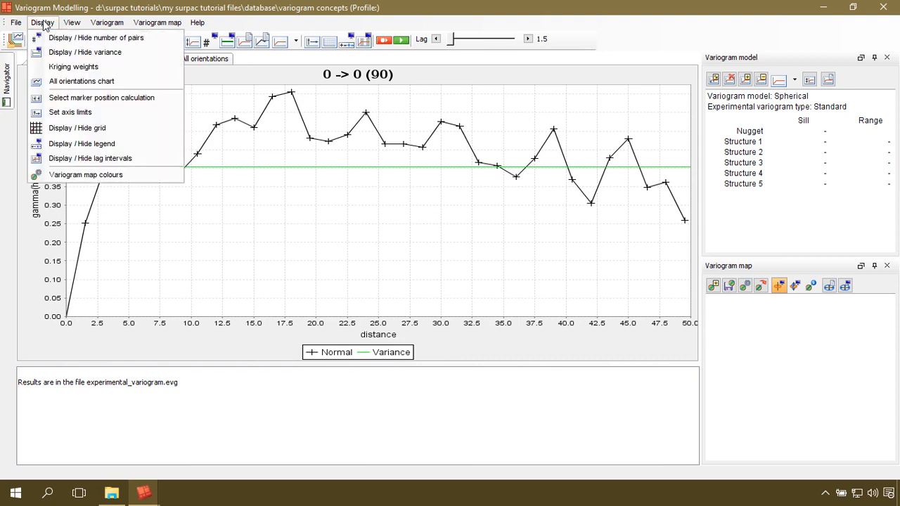
click(118, 158)
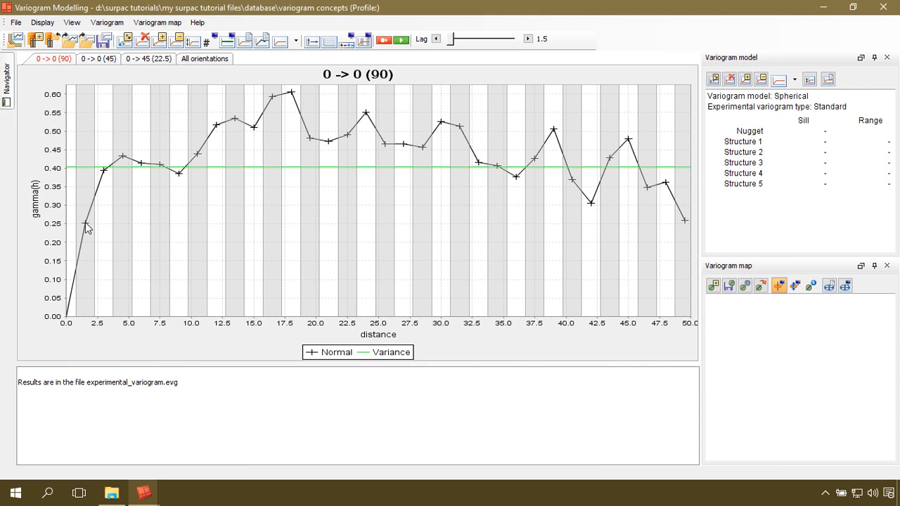
click(211, 38)
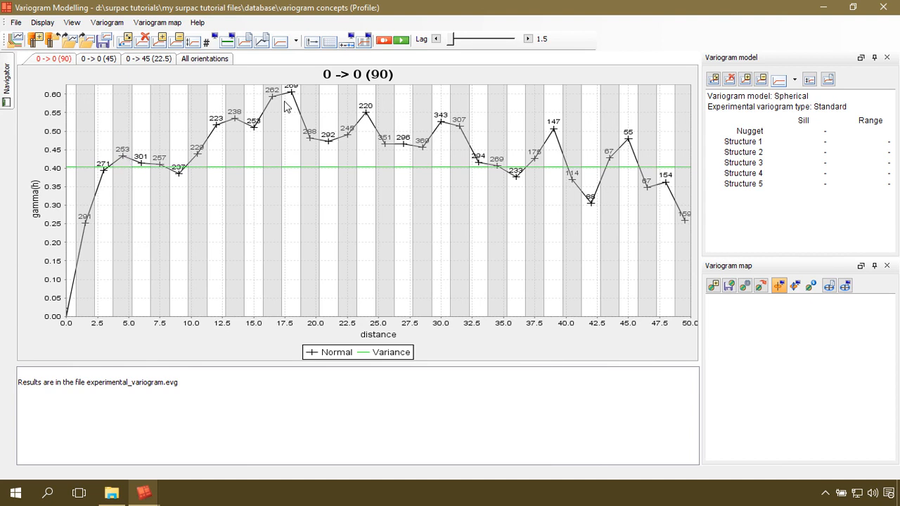
click(365, 42)
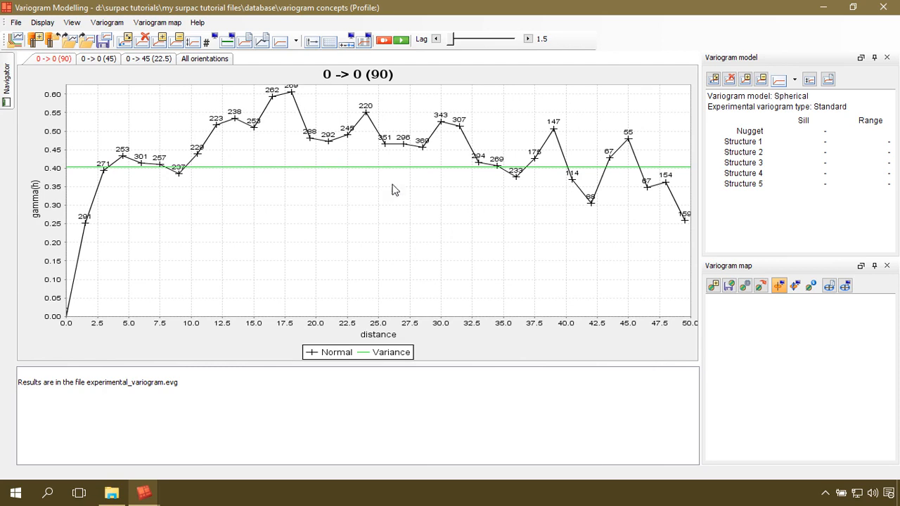
Look over the available variogram model types and the variogram type setting without changing either.
click(296, 43)
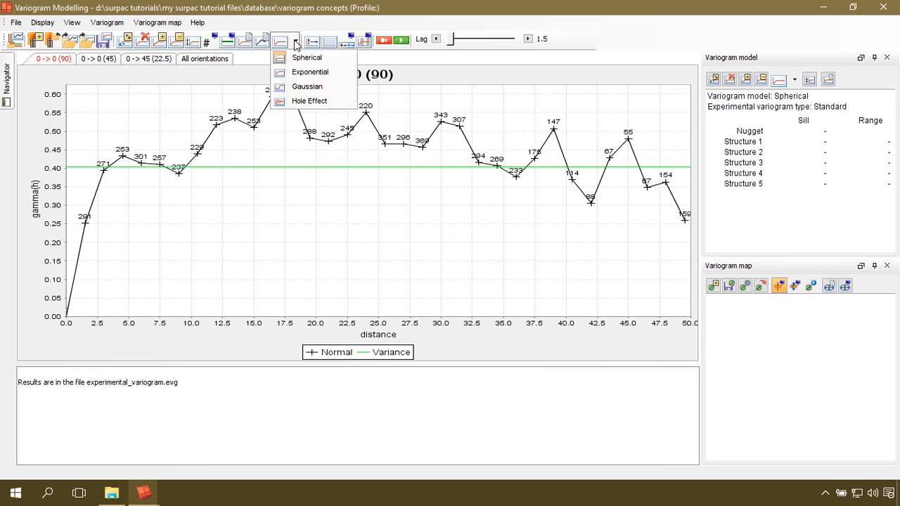
click(259, 19)
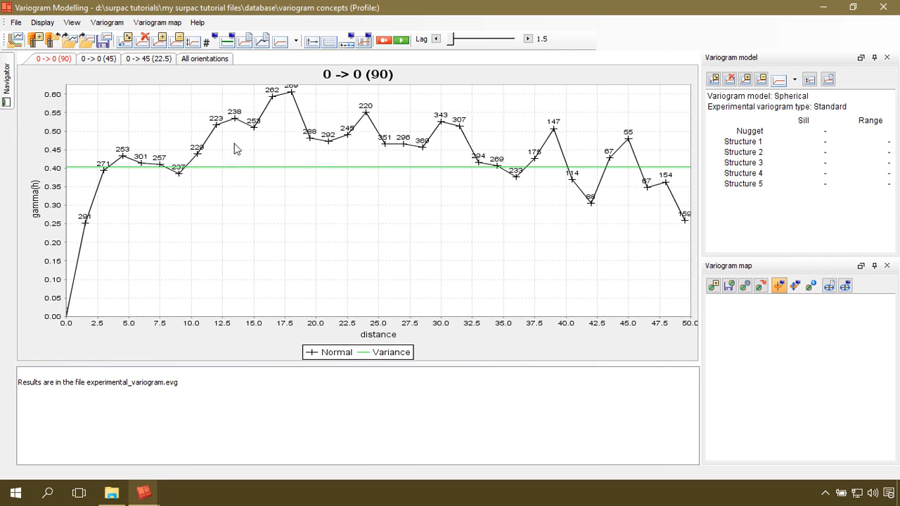
click(107, 23)
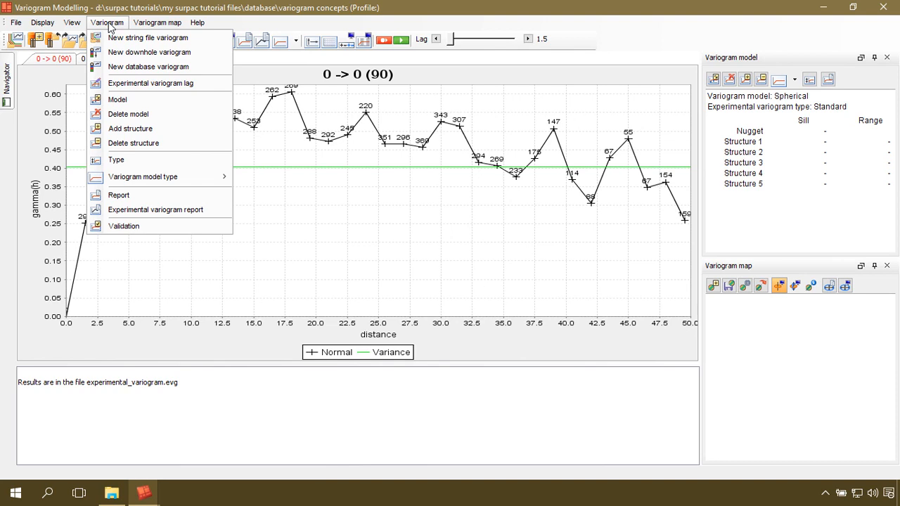
click(148, 160)
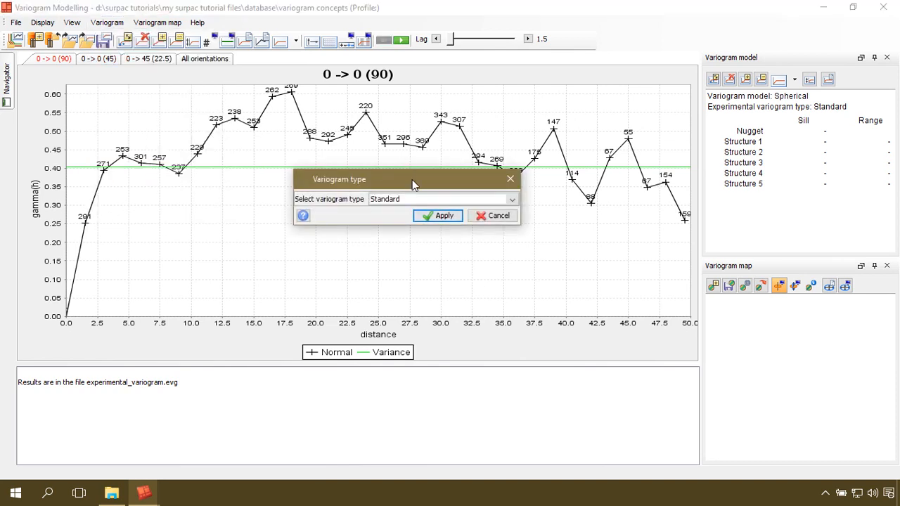
click(493, 215)
click(107, 22)
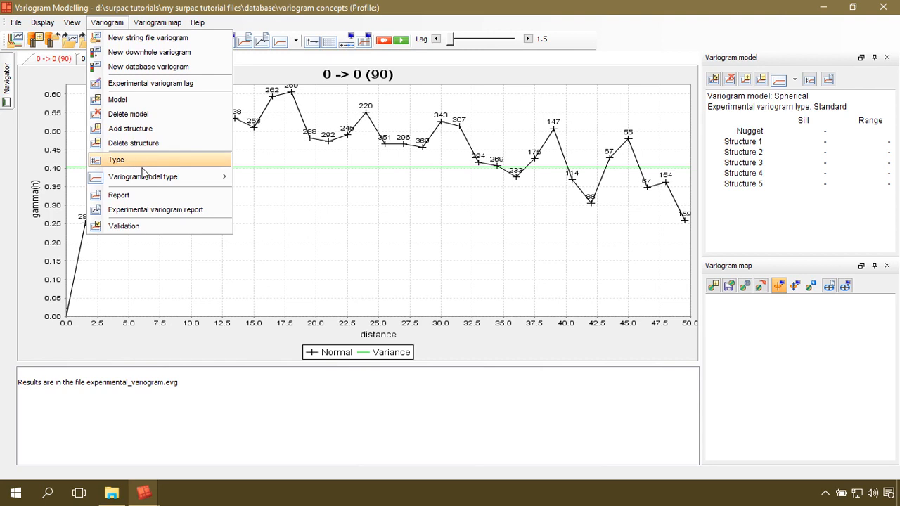
click(273, 77)
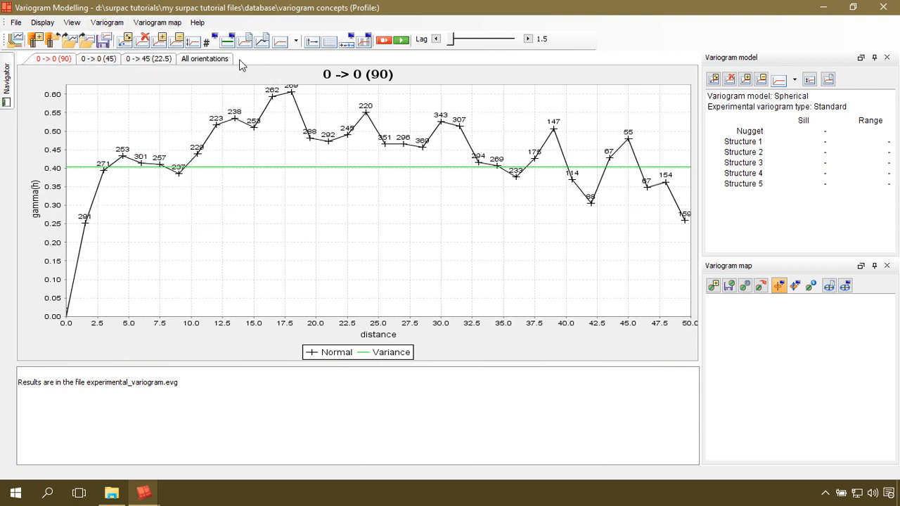
Examine the list of variogram types that can be selected for the experimental variogram, and close it without applying a change.
click(196, 42)
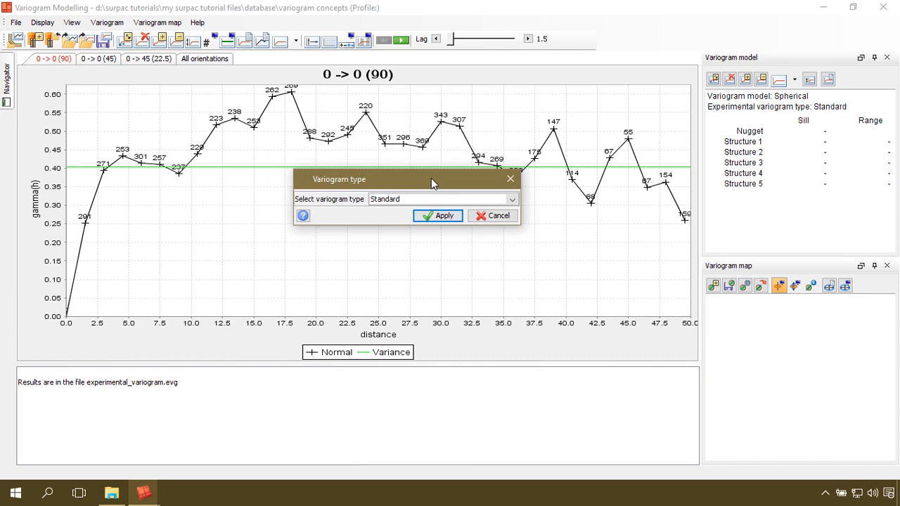
drag(432, 179, 417, 152)
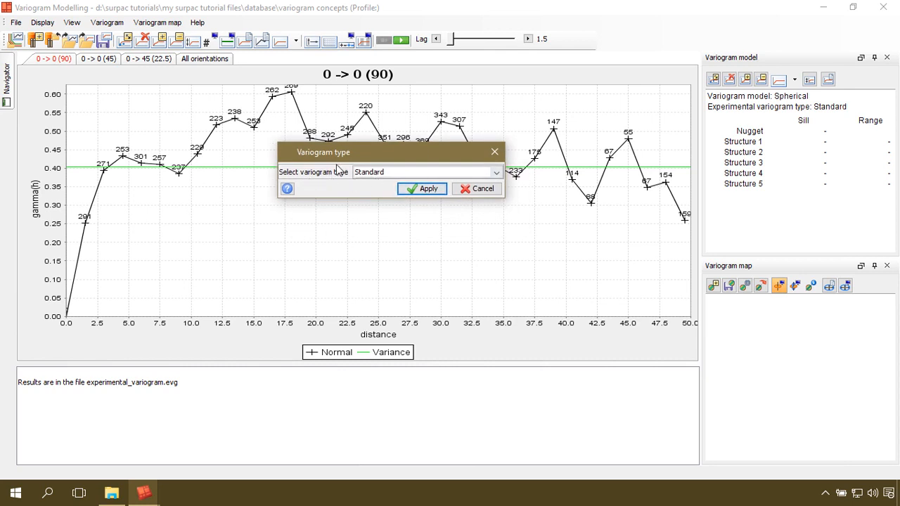
click(496, 174)
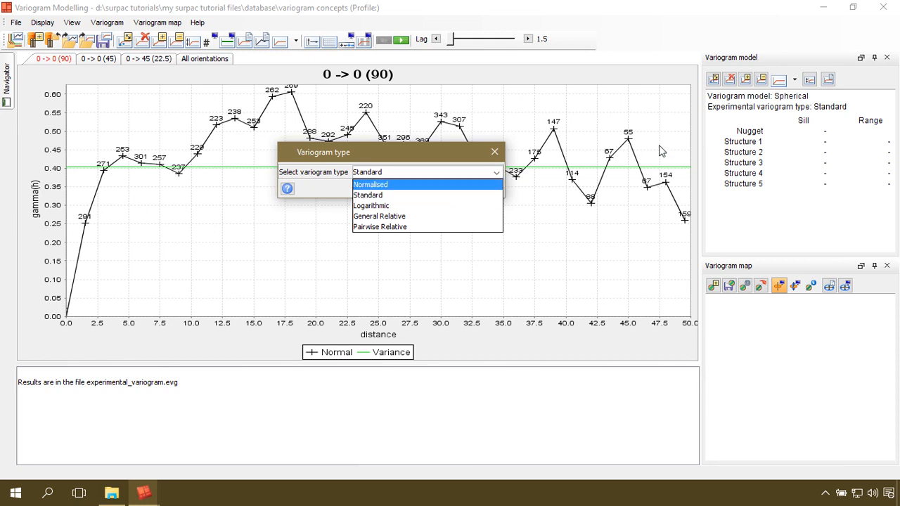
click(496, 152)
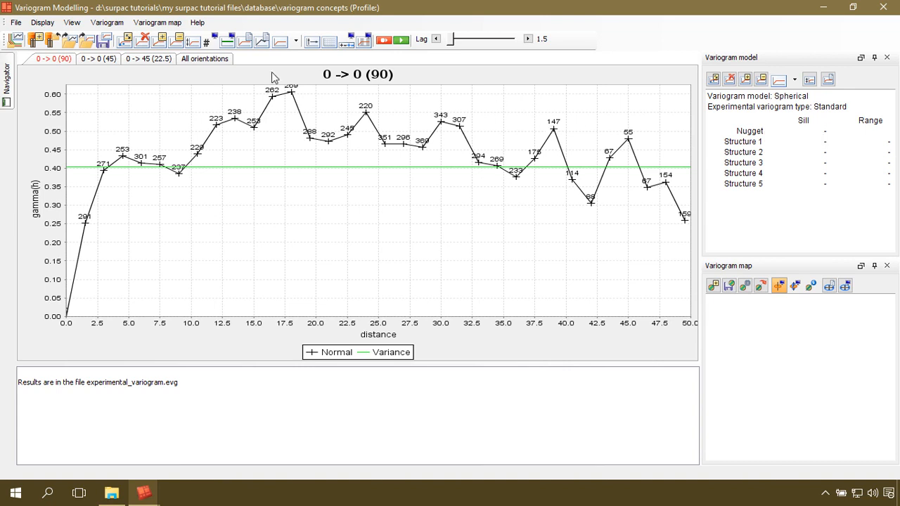
click(195, 42)
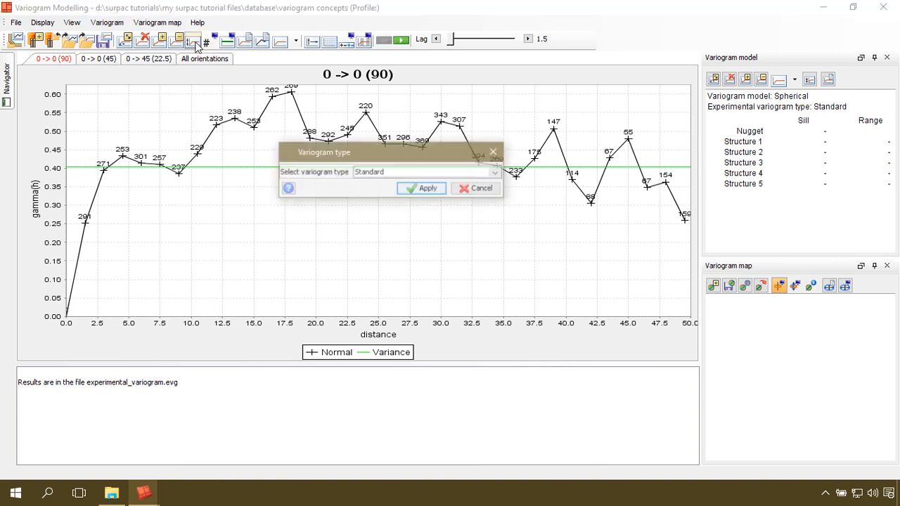
click(494, 153)
click(118, 24)
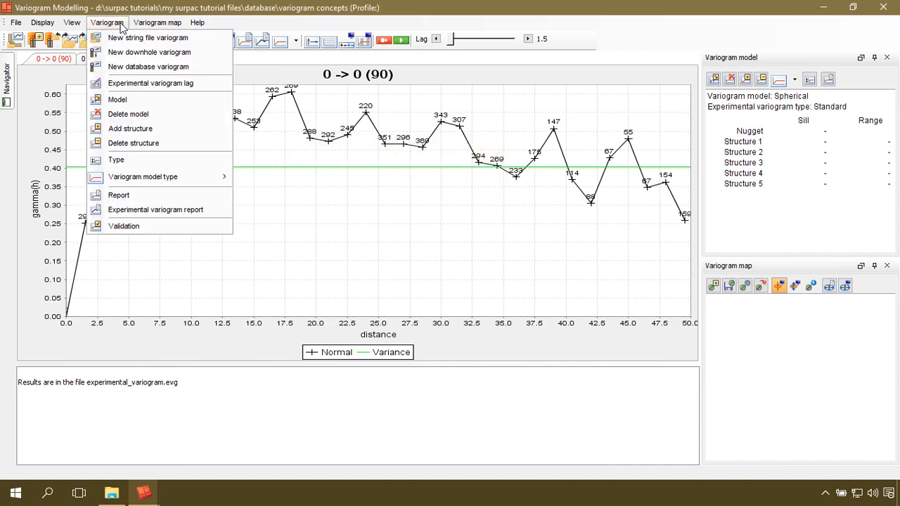
Set the variogram type of the 0 -> 0 (90) experimental variogram to Normalised.
click(144, 160)
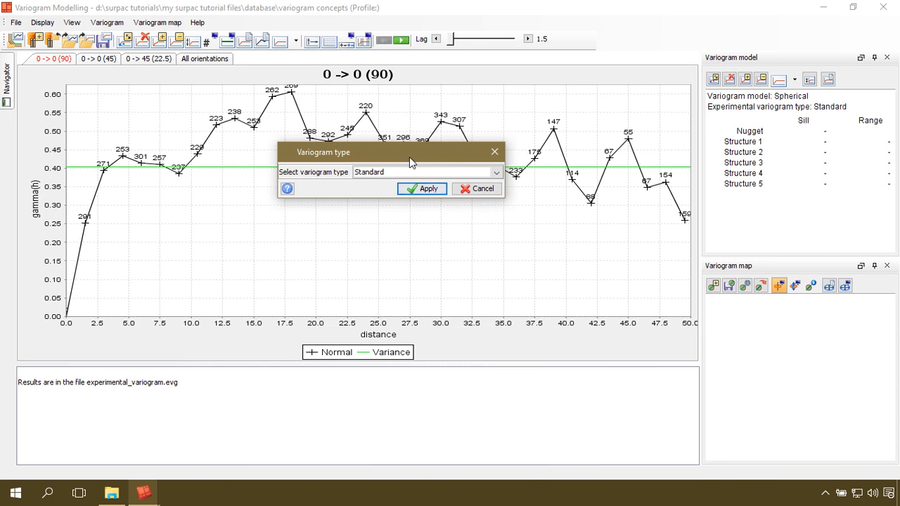
click(497, 172)
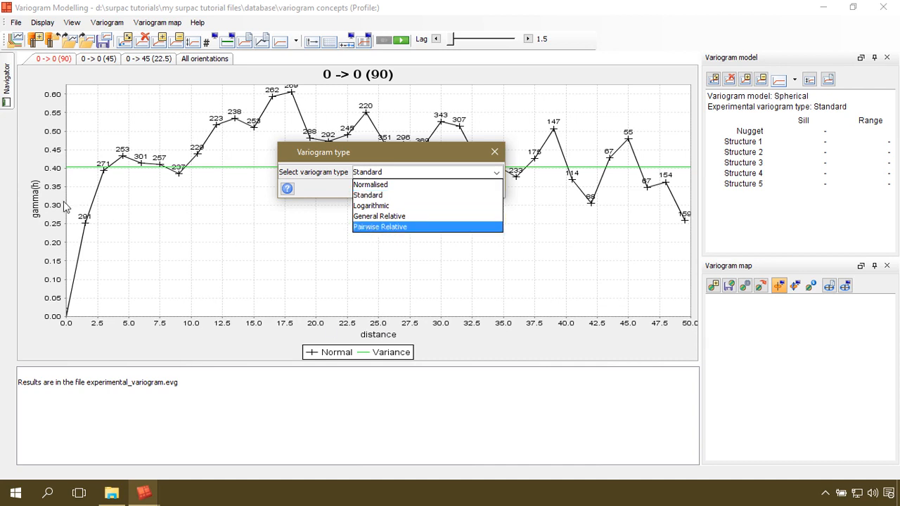
click(426, 186)
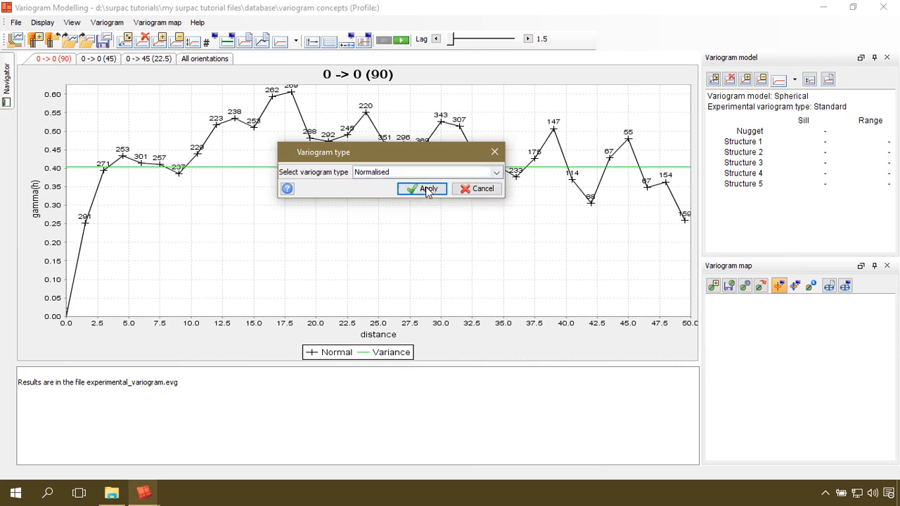
click(421, 188)
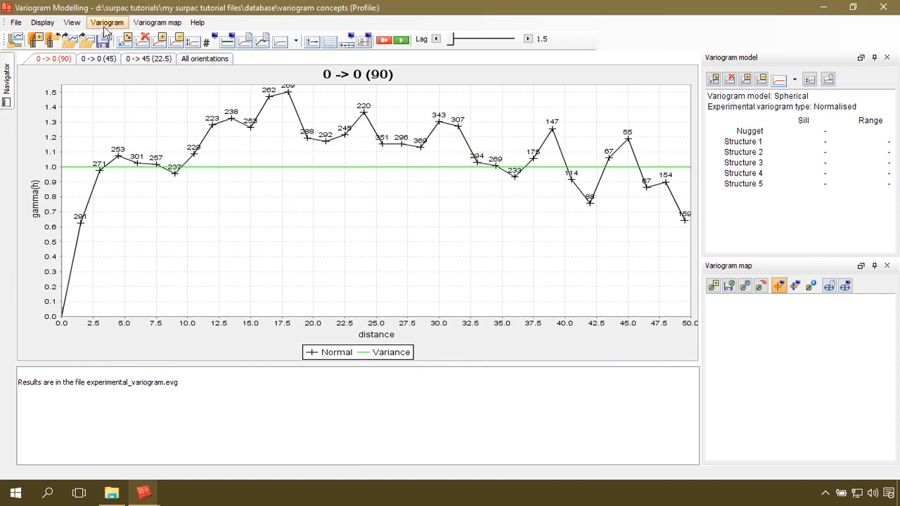
Change the variogram type of the 0 -> 0 (90) chart to Logarithmic.
click(194, 44)
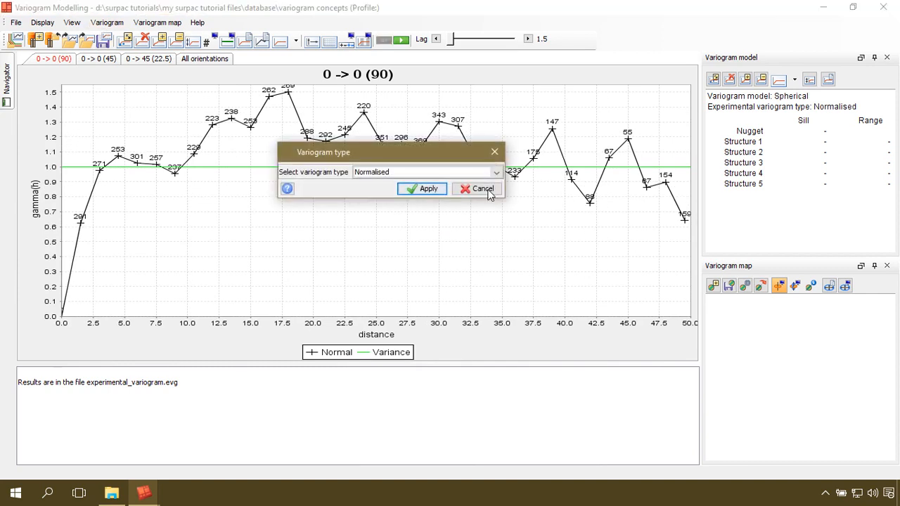
click(495, 173)
click(422, 205)
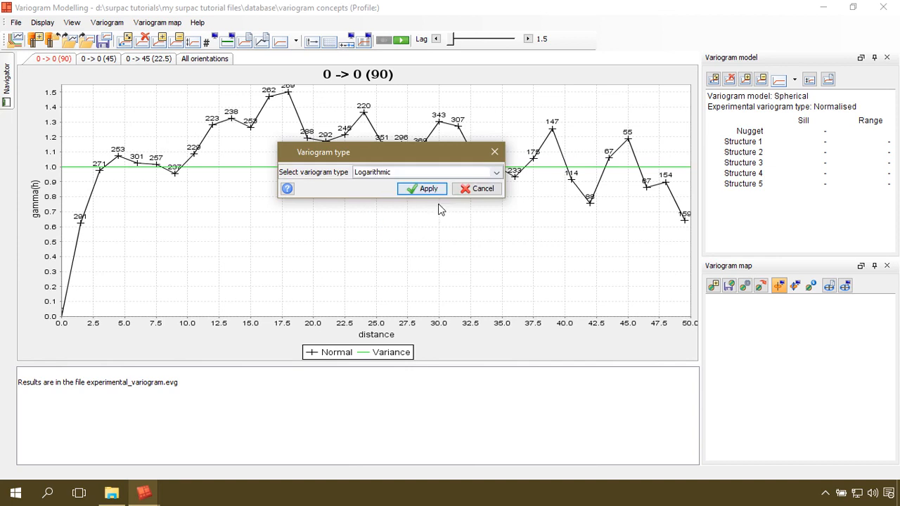
click(416, 189)
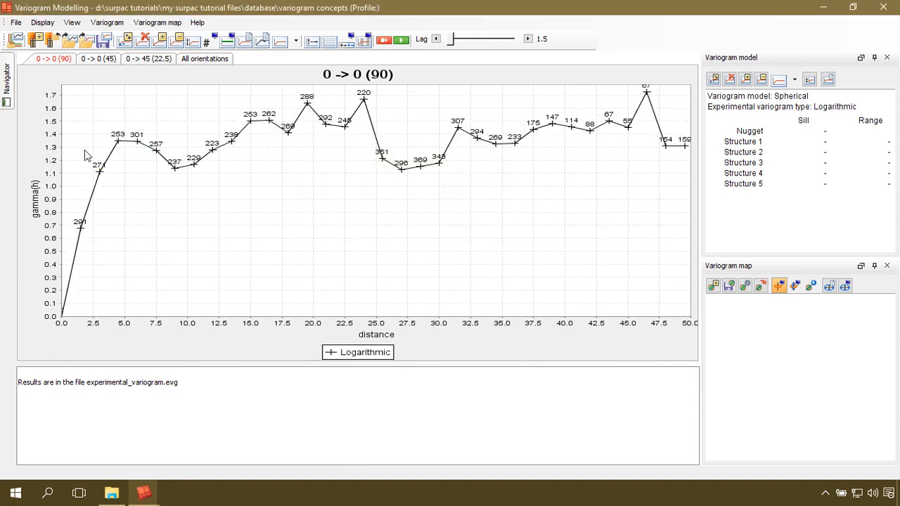
Switch the experimental variogram type to General Relative.
click(195, 45)
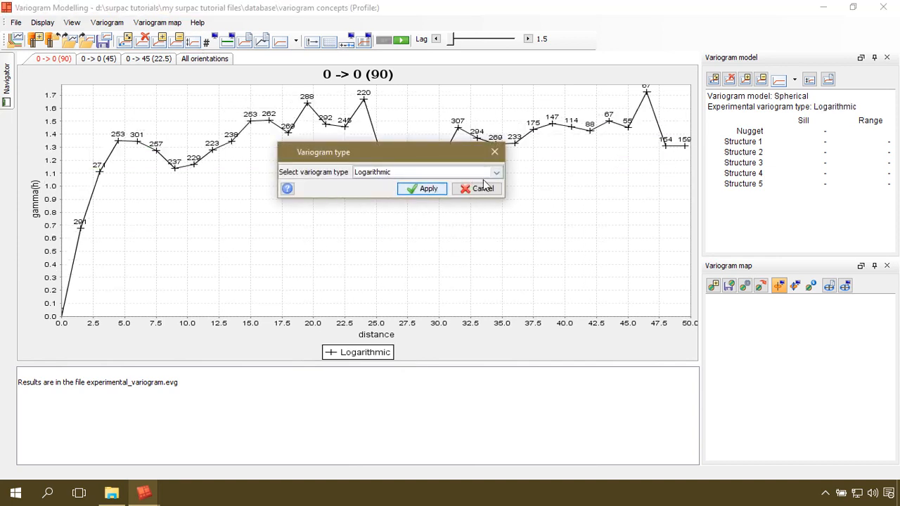
click(495, 173)
click(398, 217)
click(422, 189)
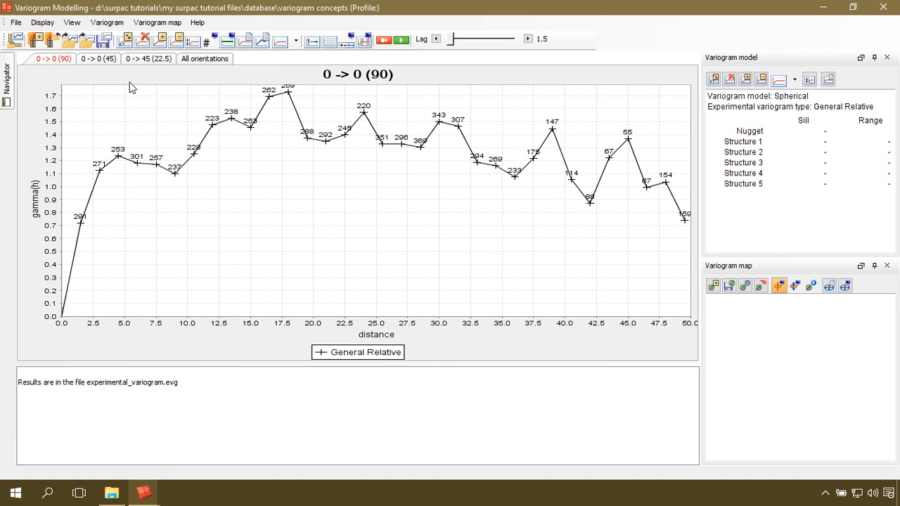
Apply the Pairwise Relative variogram type to the 0 -> 0 (90) chart.
click(193, 39)
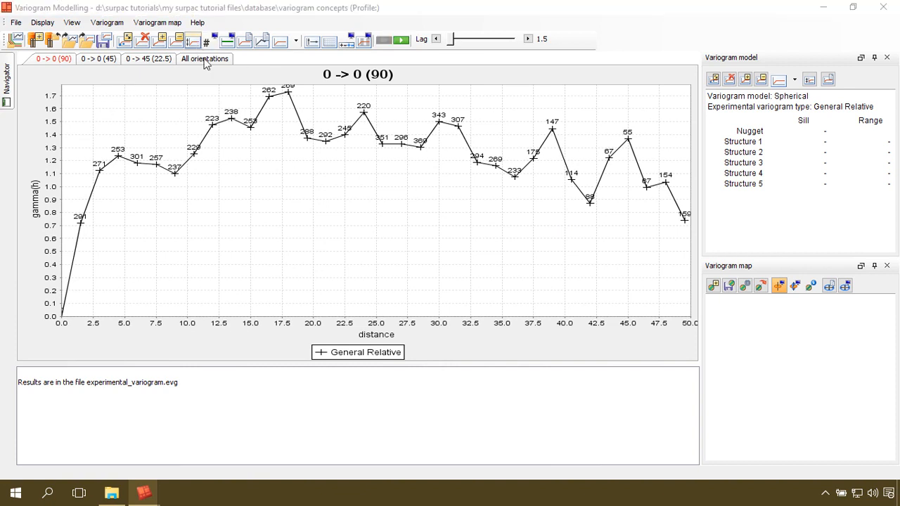
click(496, 171)
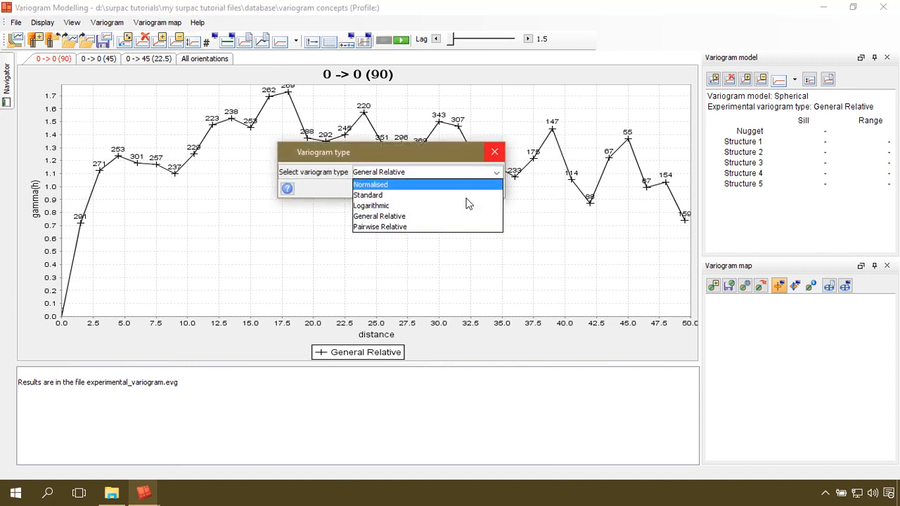
click(419, 229)
click(424, 190)
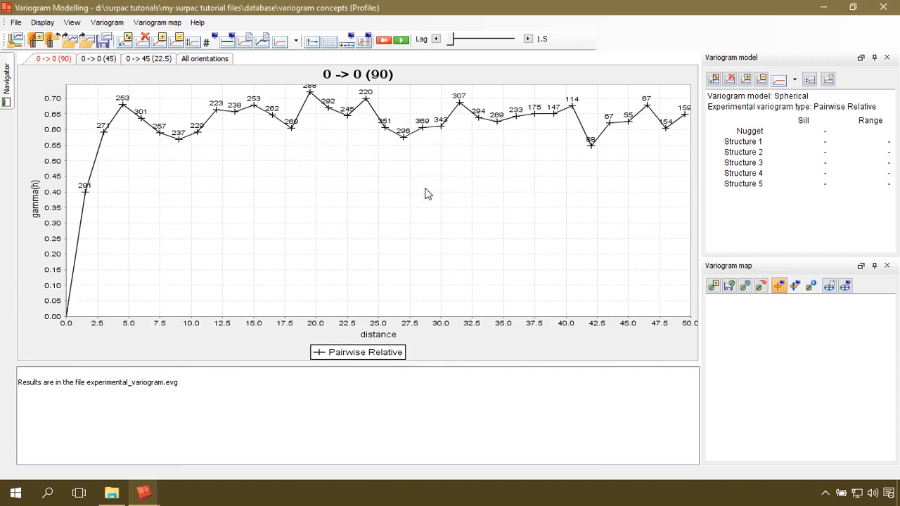
Return the experimental variogram to the Standard type and display the variance line on the chart again.
click(193, 38)
click(497, 173)
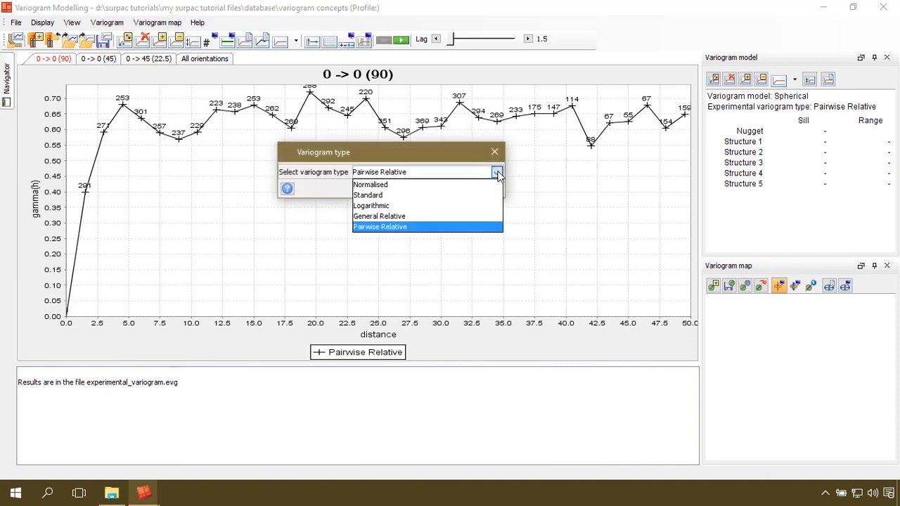
click(440, 202)
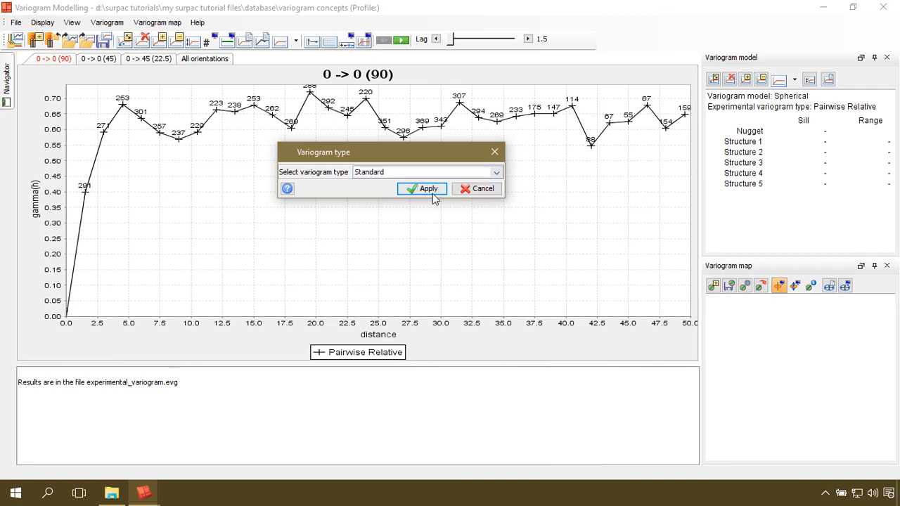
click(432, 188)
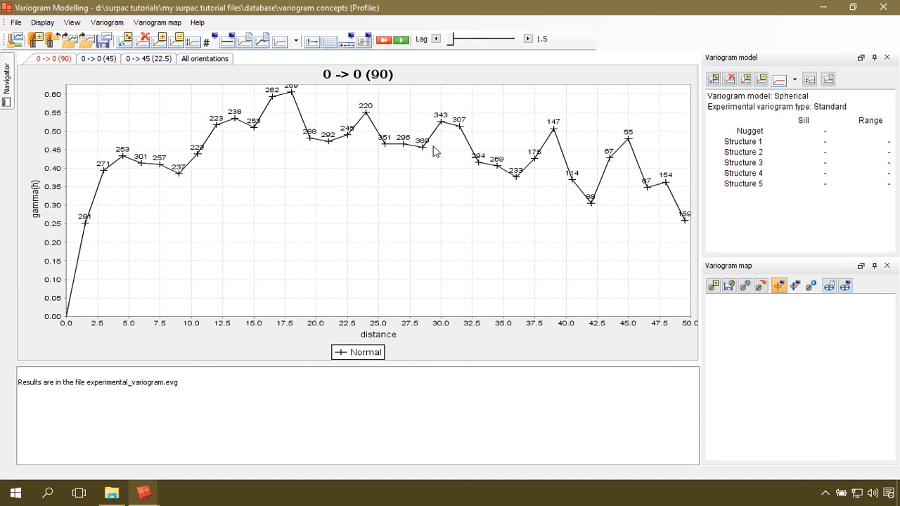
click(229, 42)
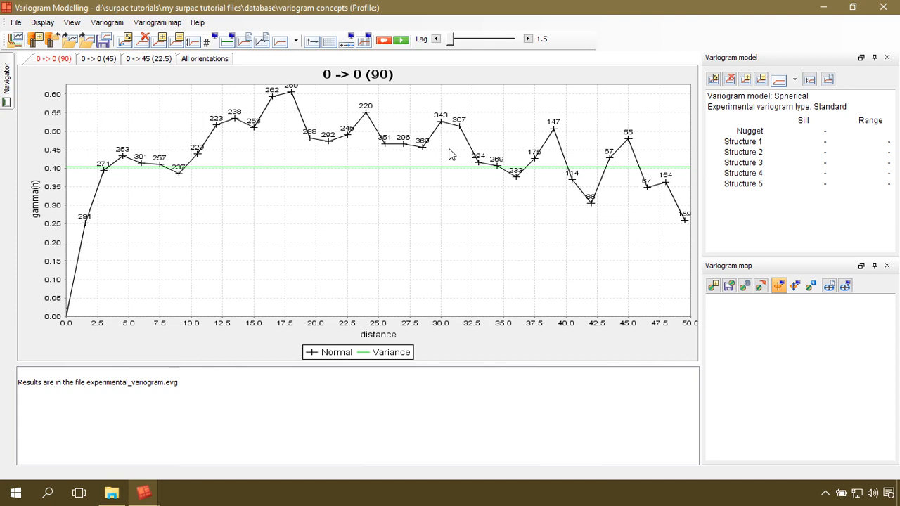
Add a spherical variogram model to the 0 -> 0 (90) experimental variogram.
click(109, 24)
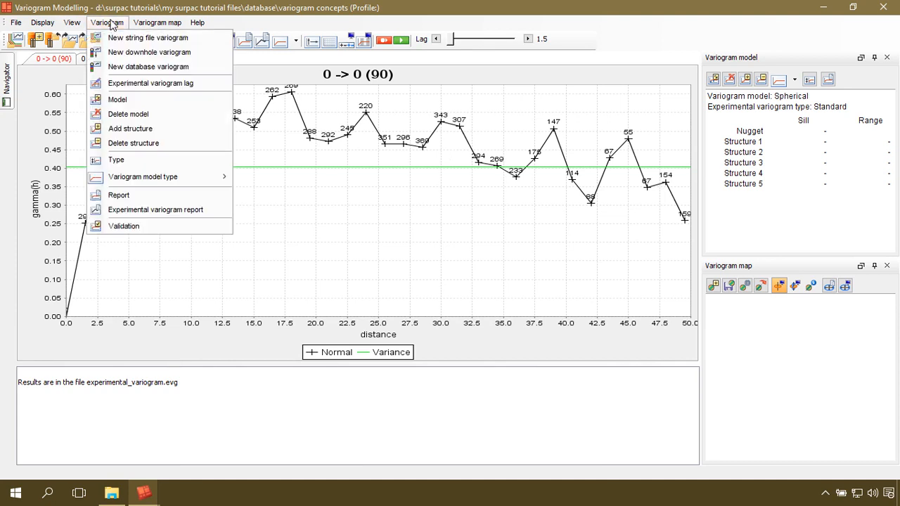
click(137, 99)
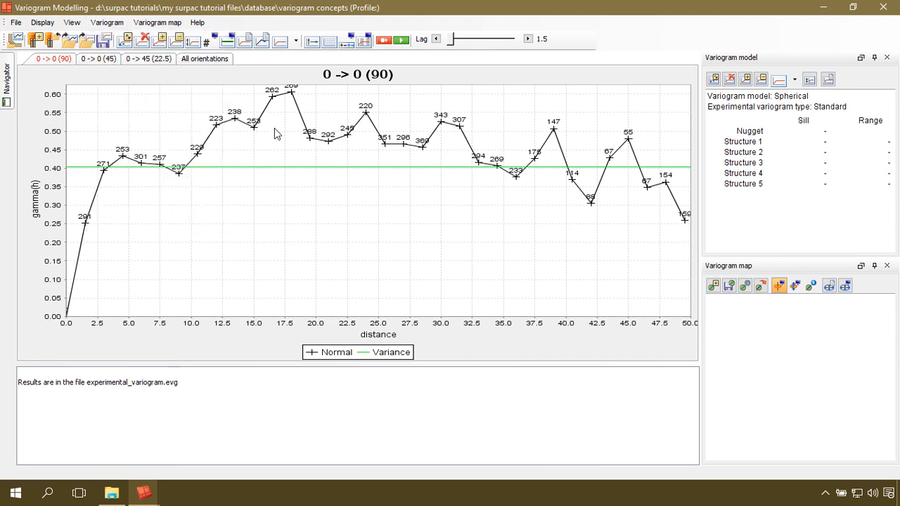
click(109, 24)
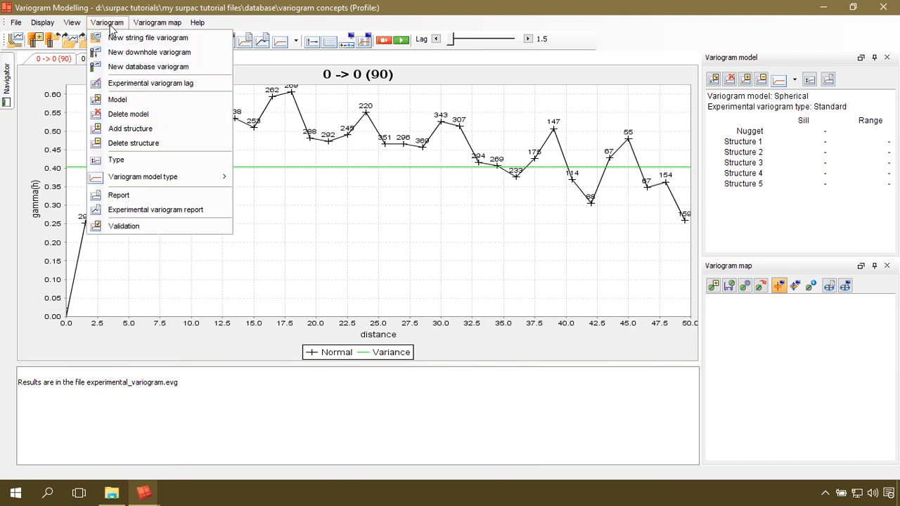
click(134, 100)
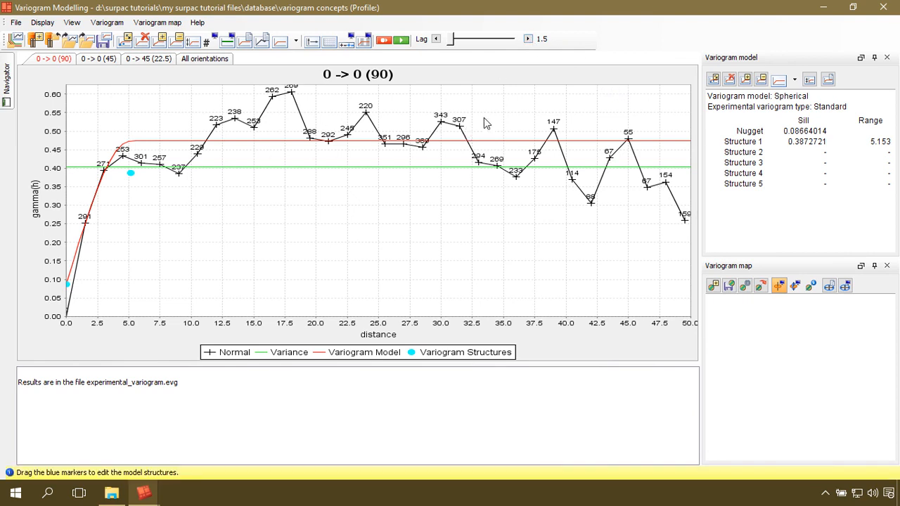
Increase the lag of the experimental variogram stepwise to 5.5 while the model is displayed.
click(528, 39)
click(528, 40)
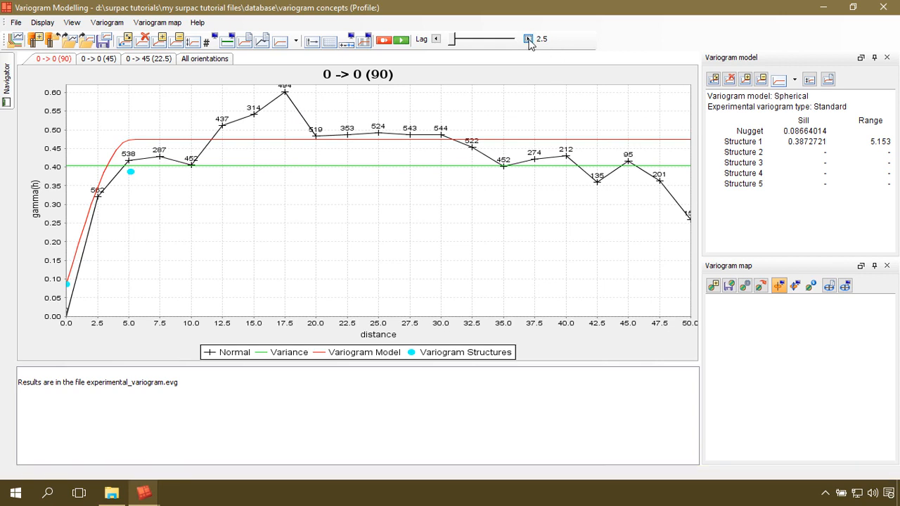
click(528, 39)
click(528, 38)
click(528, 38)
click(528, 38)
click(528, 39)
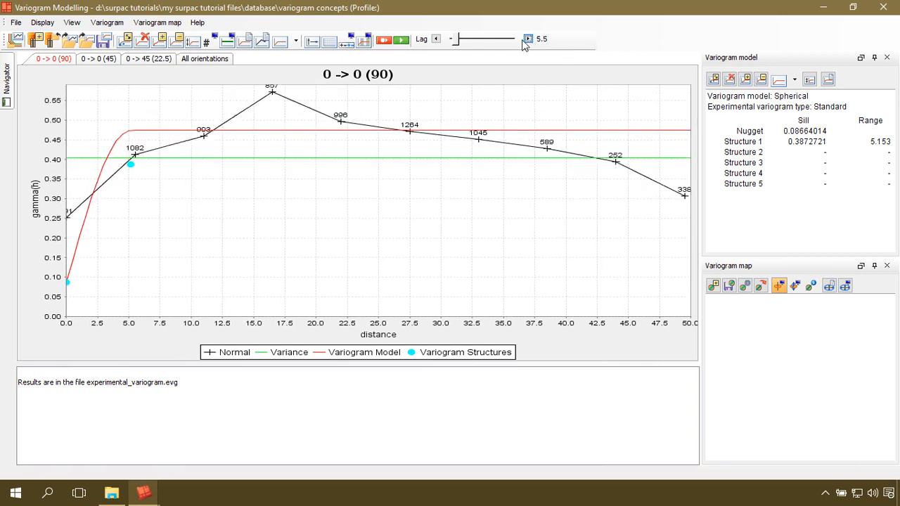
Reduce the lag of the experimental variogram stepwise back to 1.5.
click(436, 39)
click(436, 39)
click(435, 39)
click(436, 39)
click(436, 38)
click(436, 39)
click(436, 39)
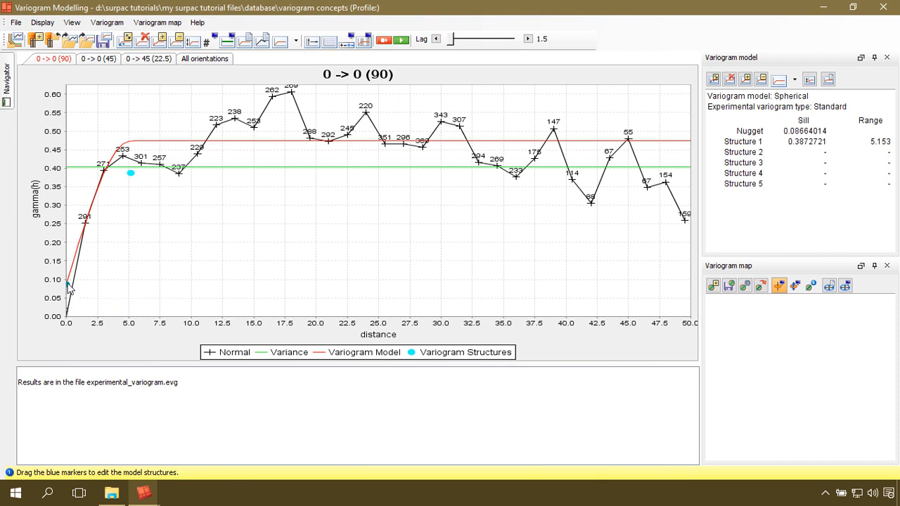
Fit the model to the first points with a nugget of about 0.054 and structure 1 at sill about 0.379, range about 4.18.
mouse_move(68, 288)
mouse_down()
mouse_move(68, 299)
mouse_move(69, 289)
mouse_up()
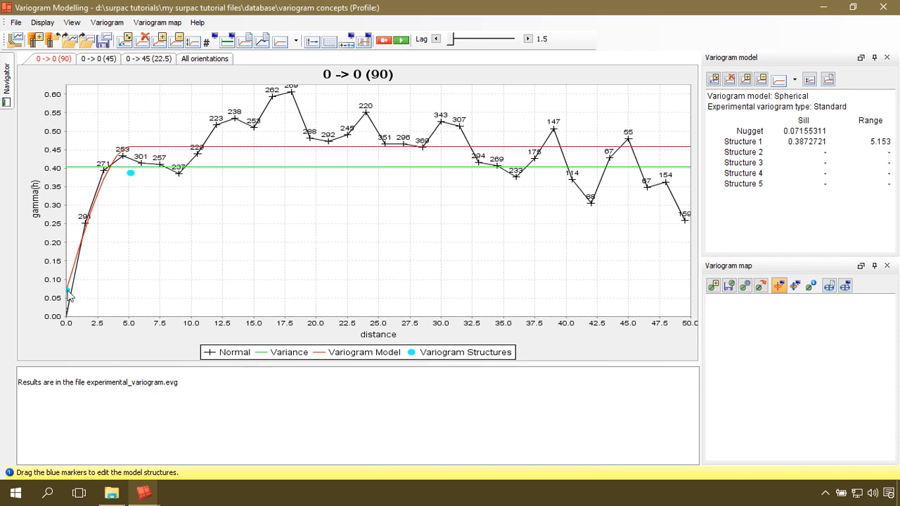
drag(67, 290, 68, 301)
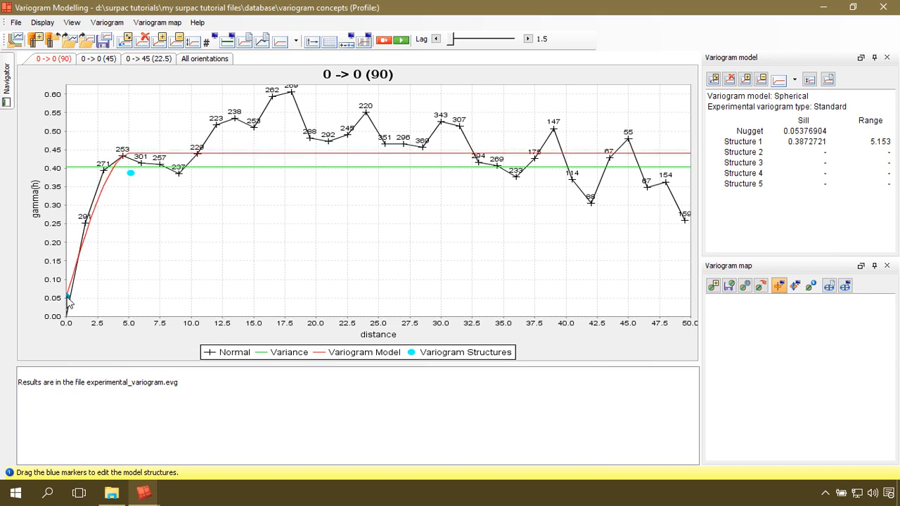
drag(131, 175, 119, 177)
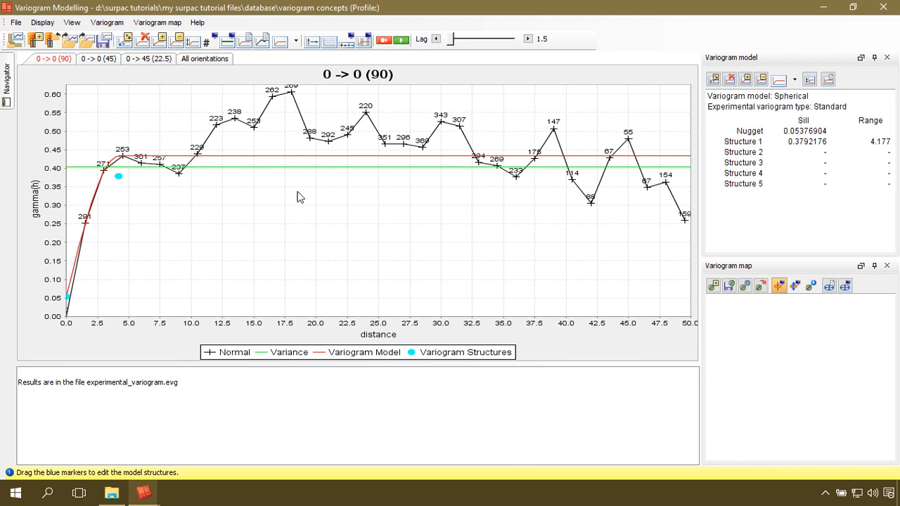
Add a second structure to the variogram model and move its marker to a sill of 0 and a range of about 31.2.
click(113, 24)
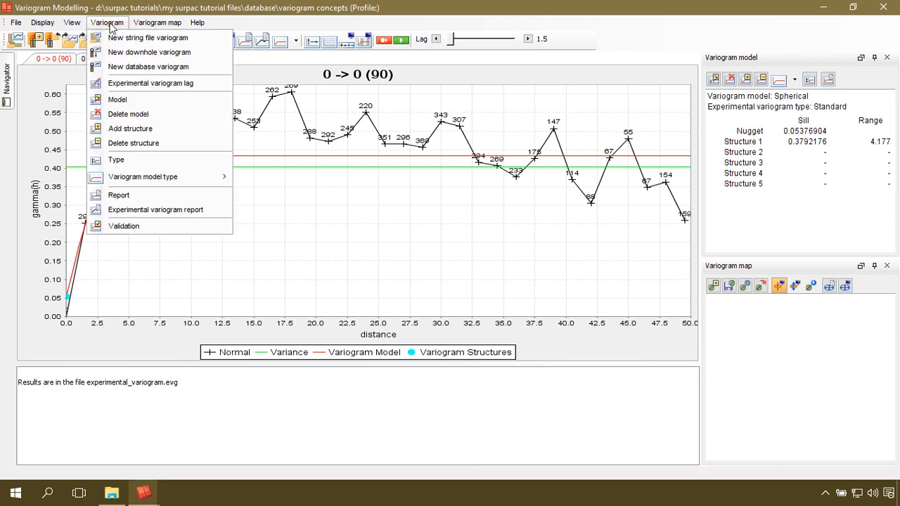
click(156, 132)
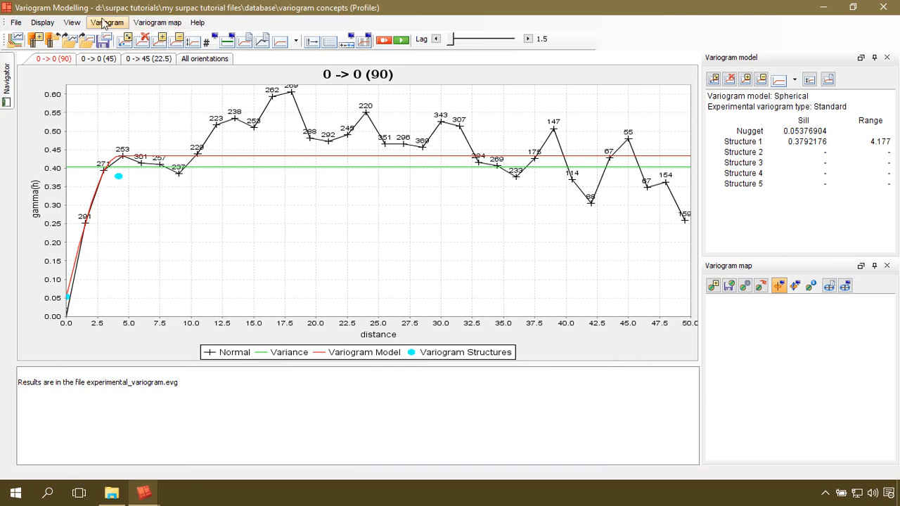
click(106, 23)
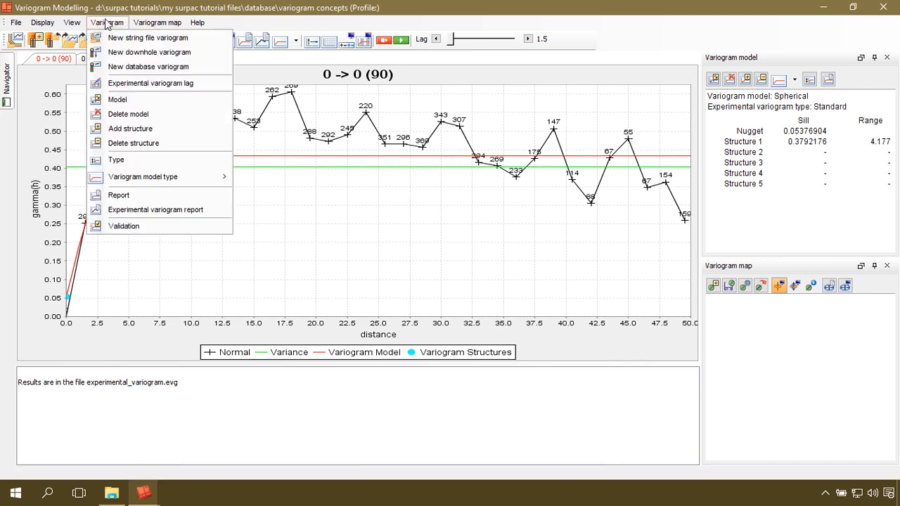
click(160, 128)
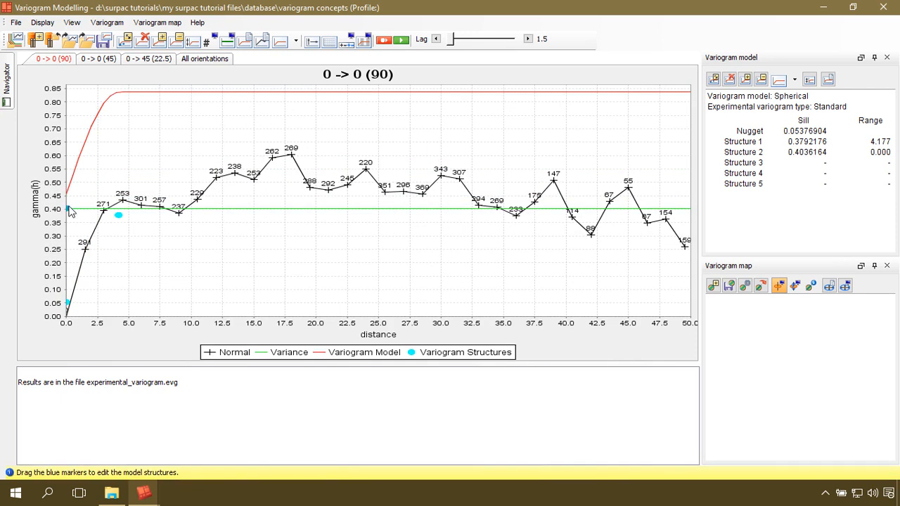
mouse_move(68, 210)
mouse_down()
mouse_move(355, 320)
mouse_move(450, 310)
mouse_move(424, 314)
mouse_move(457, 328)
mouse_up()
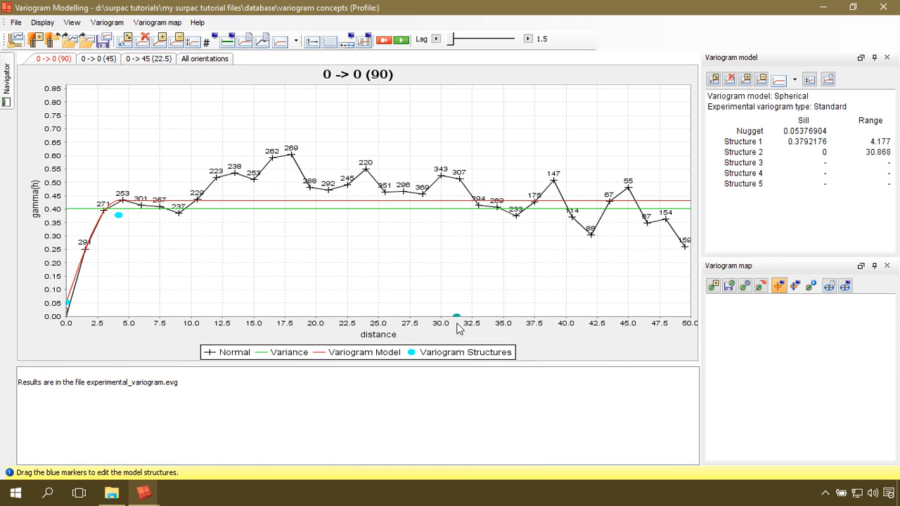
Delete the second structure from the variogram model.
click(107, 22)
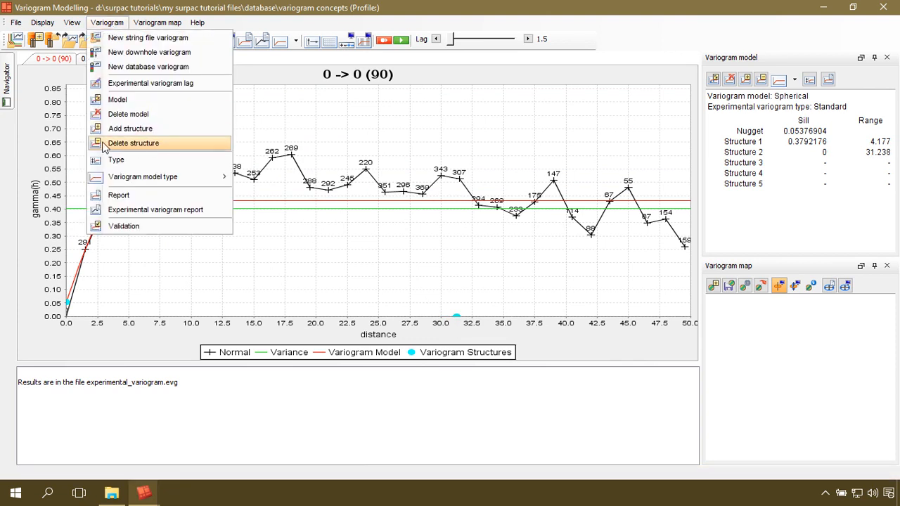
click(253, 87)
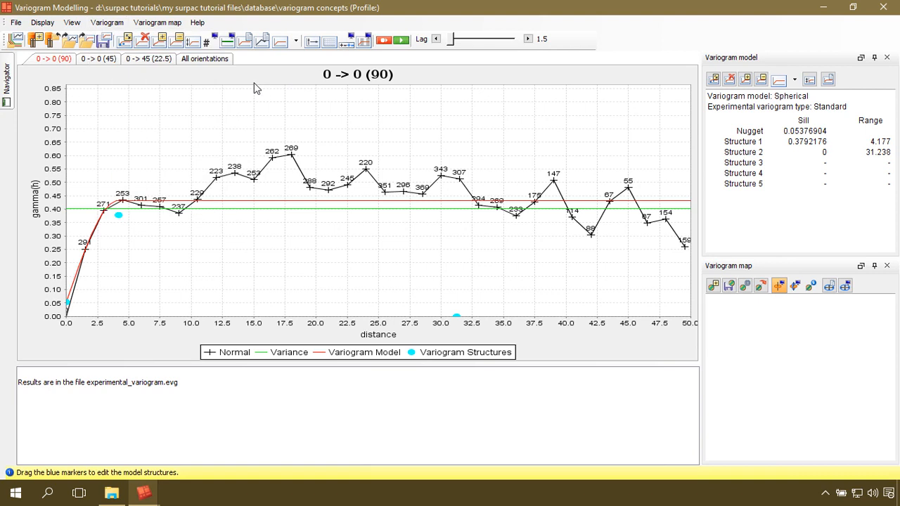
click(177, 41)
click(177, 43)
Add a second structure to the variogram model once more and delete it again.
click(160, 38)
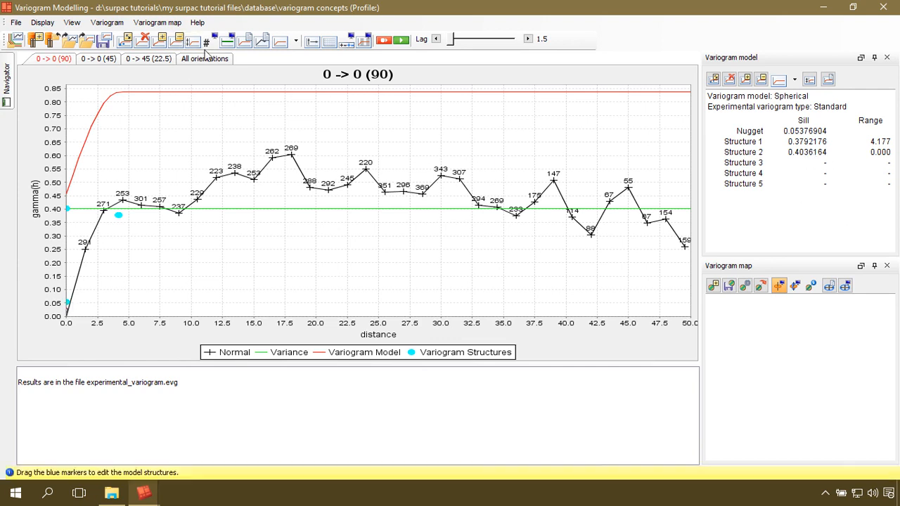
click(176, 42)
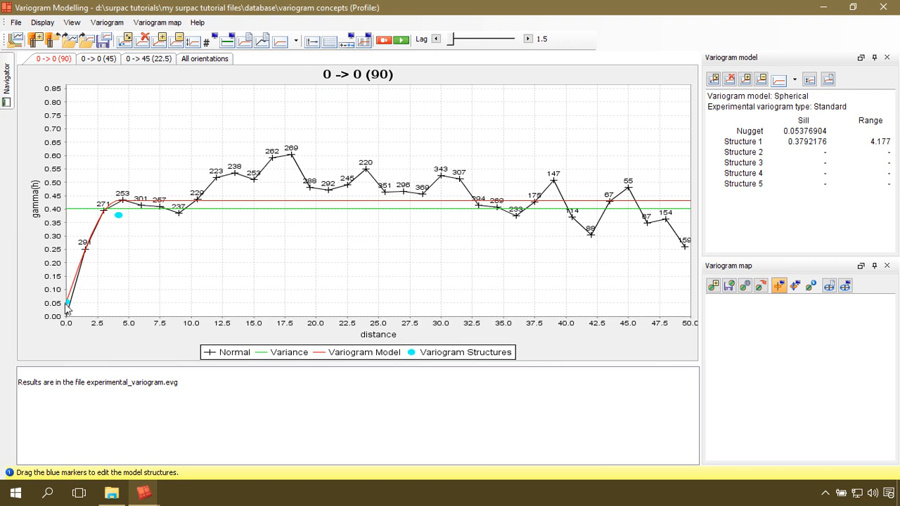
Review the model against the 0 -> 0 (45) and 0 -> 45 (22.5) variograms and return to 0 -> 0 (90).
mouse_move(68, 306)
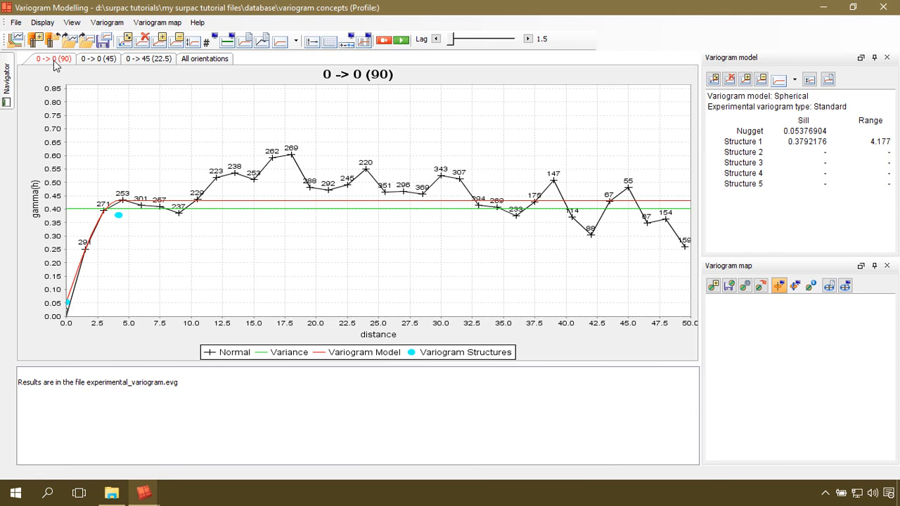
click(97, 60)
click(148, 59)
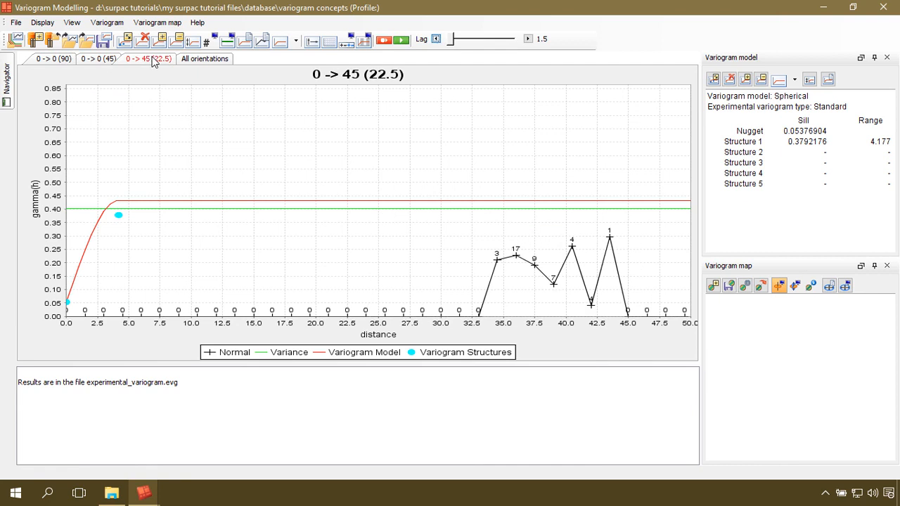
click(53, 60)
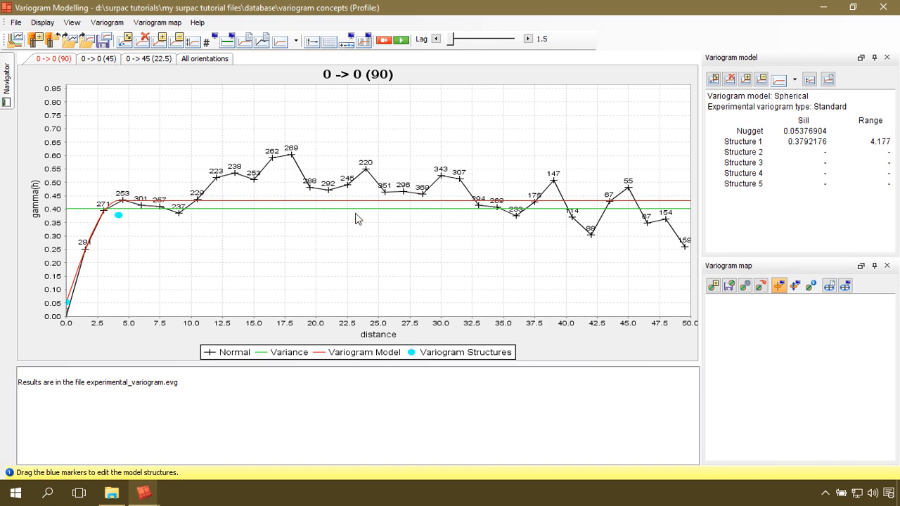
Change the variogram model type to Exponential.
click(295, 40)
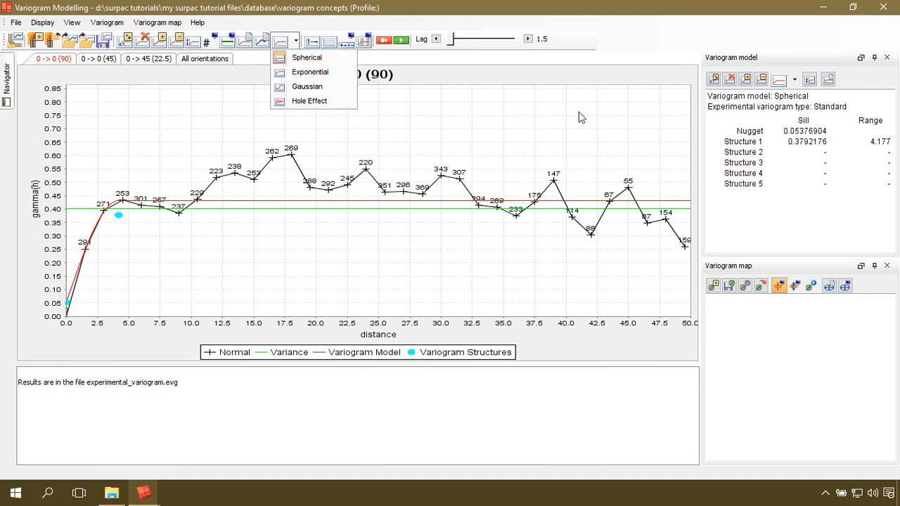
click(748, 105)
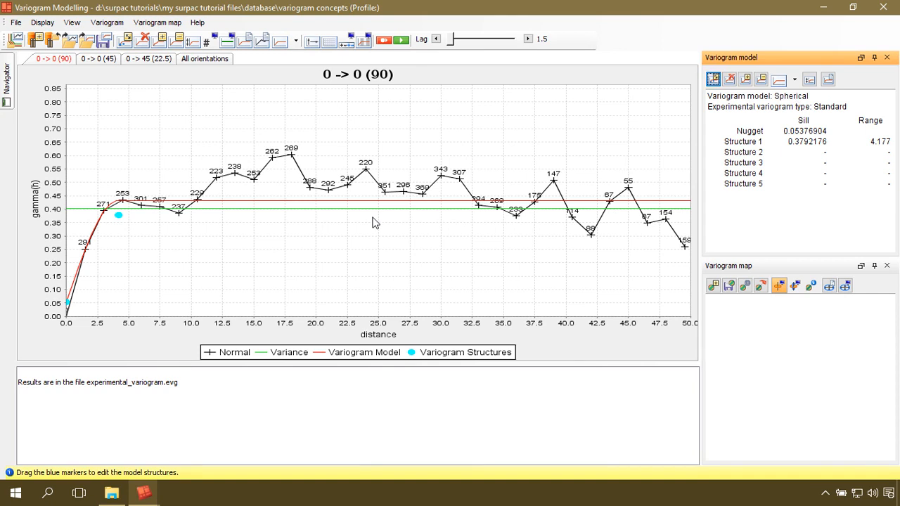
click(296, 40)
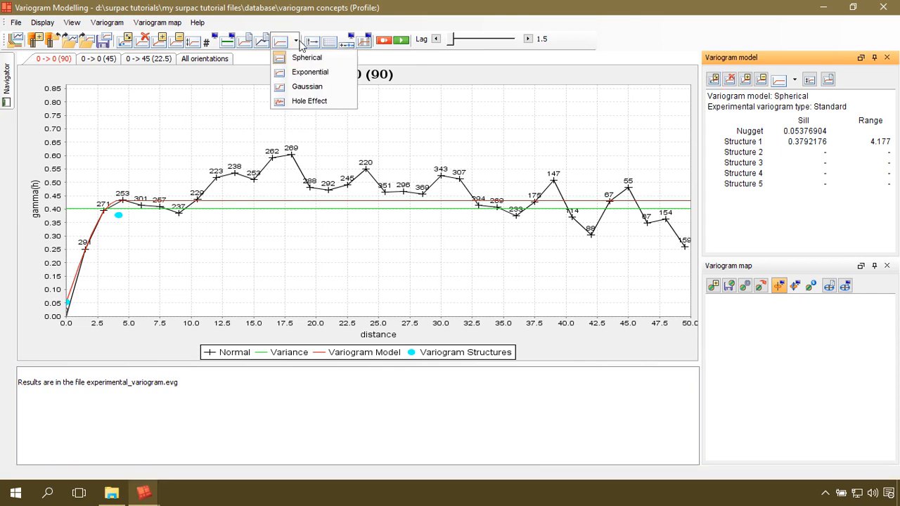
click(310, 73)
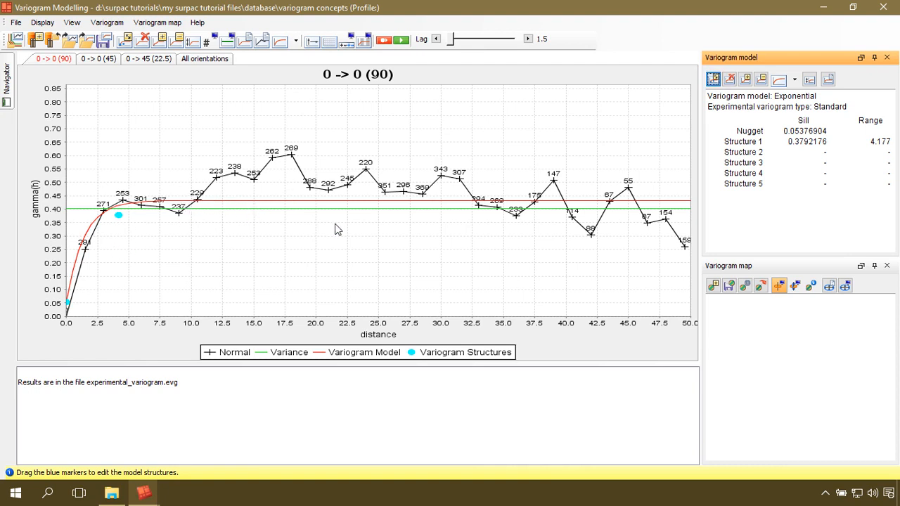
click(297, 42)
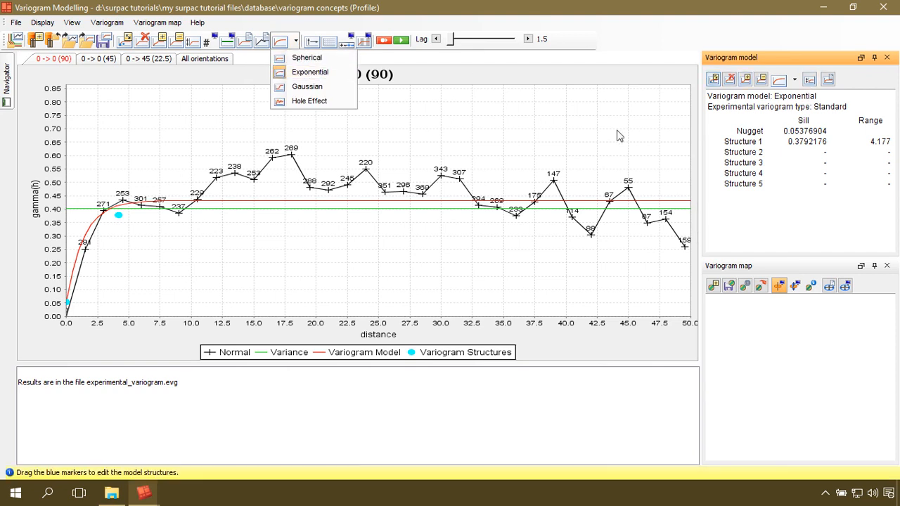
click(597, 118)
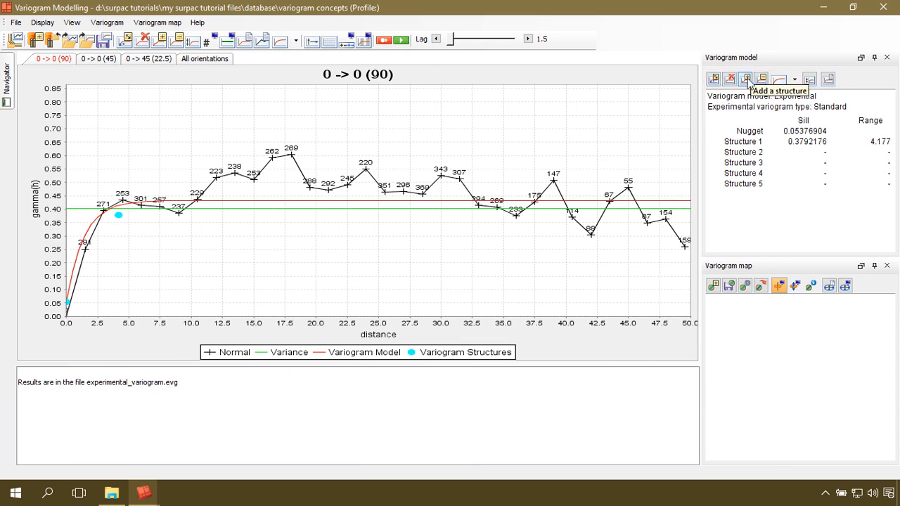
Change the variogram model type to Gaussian.
click(795, 80)
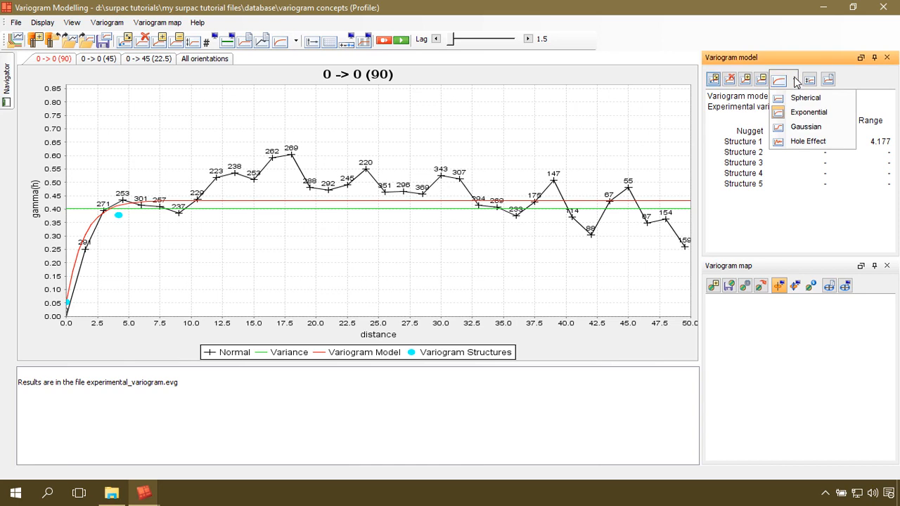
click(806, 127)
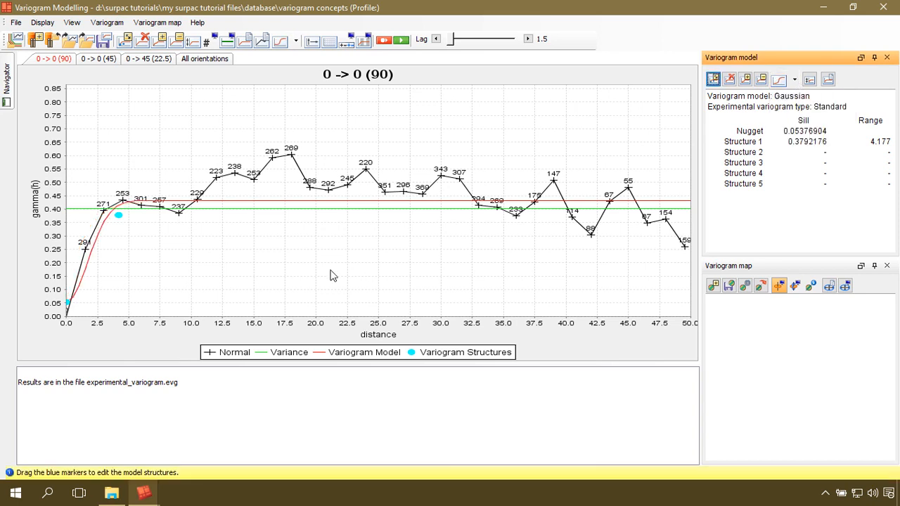
click(110, 24)
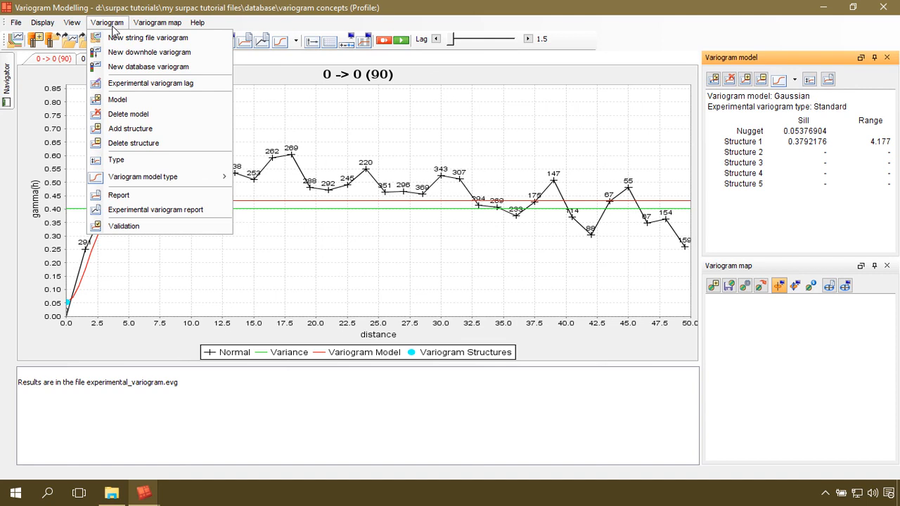
mouse_move(187, 176)
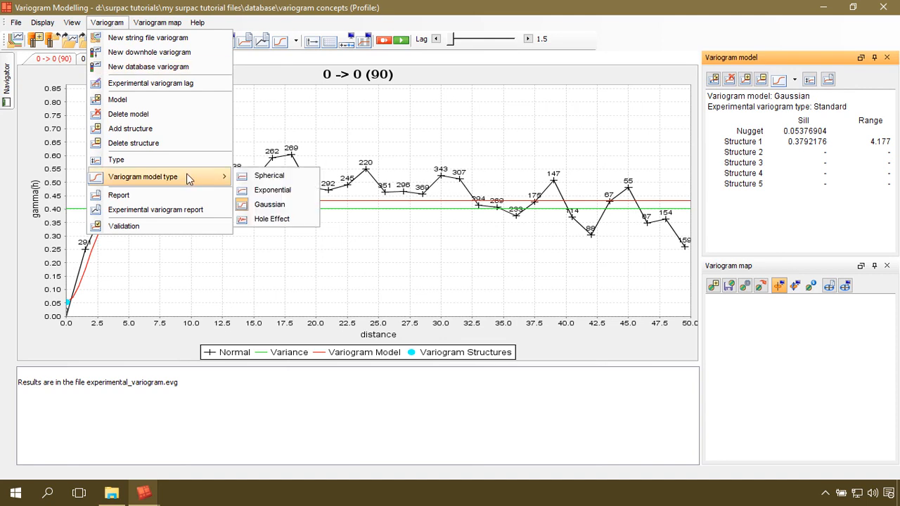
click(270, 205)
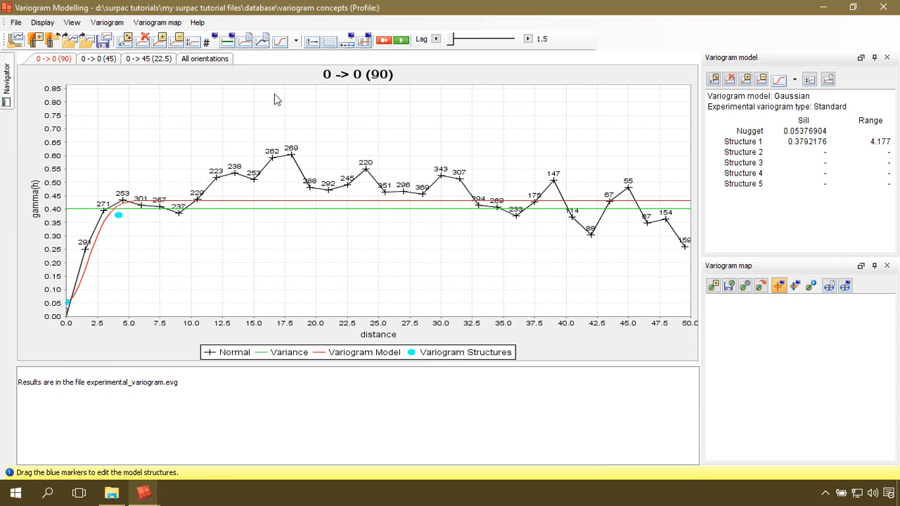
Try the Hole Effect variogram model type and switch the model back to Spherical.
click(296, 41)
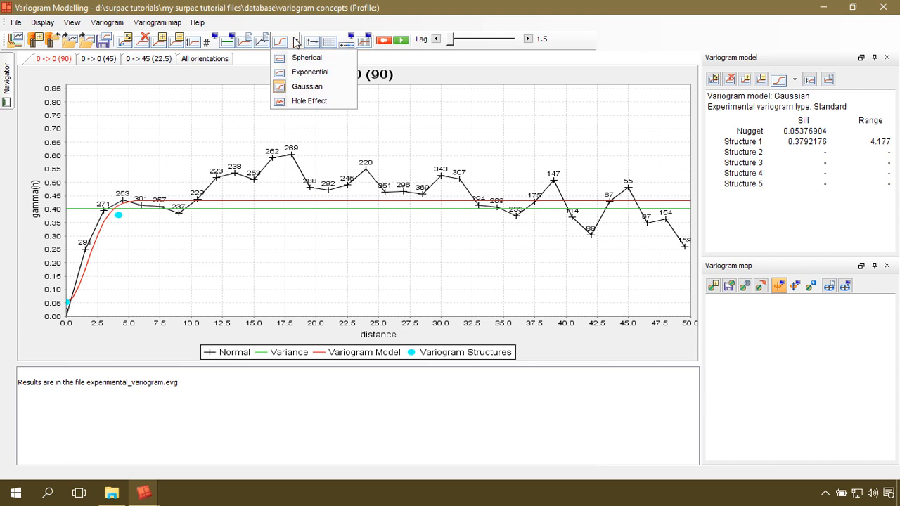
click(322, 103)
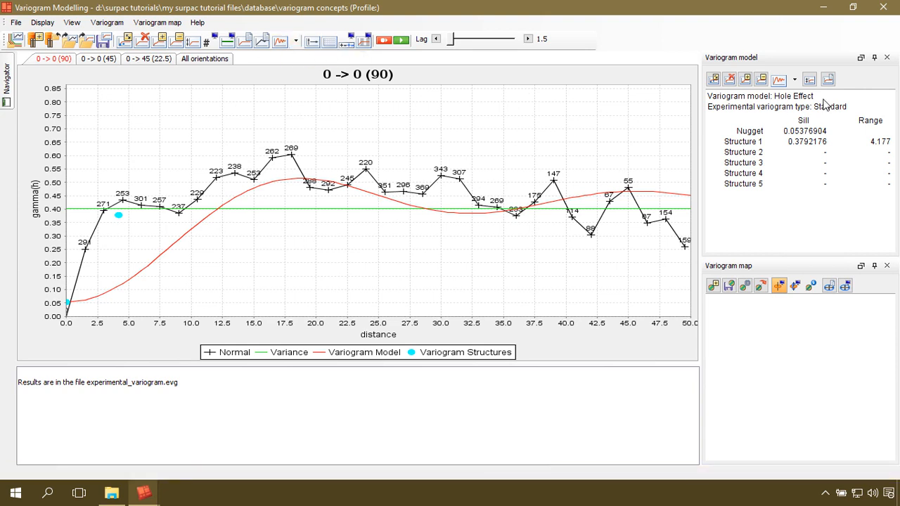
click(297, 41)
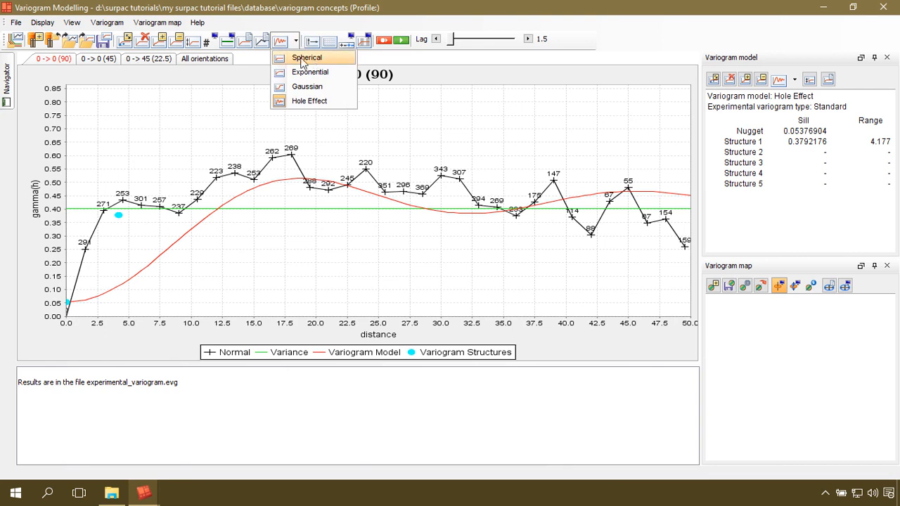
click(313, 59)
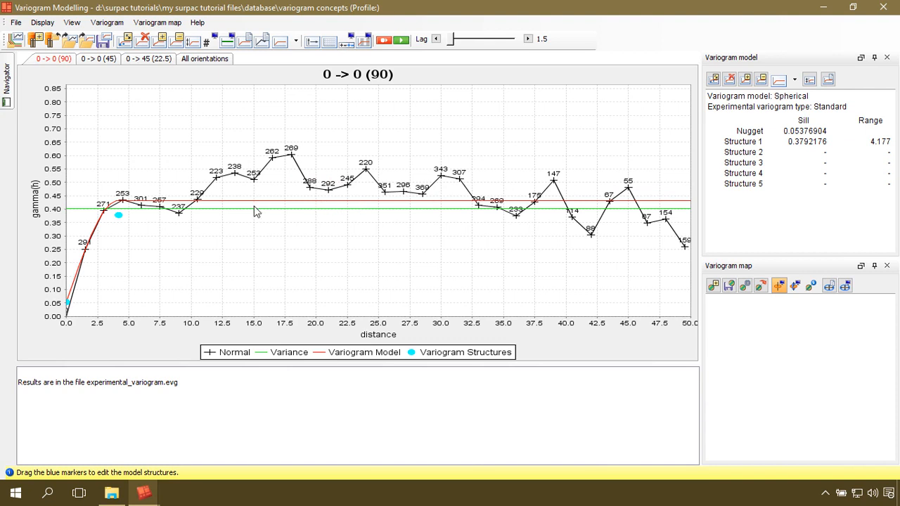
click(110, 25)
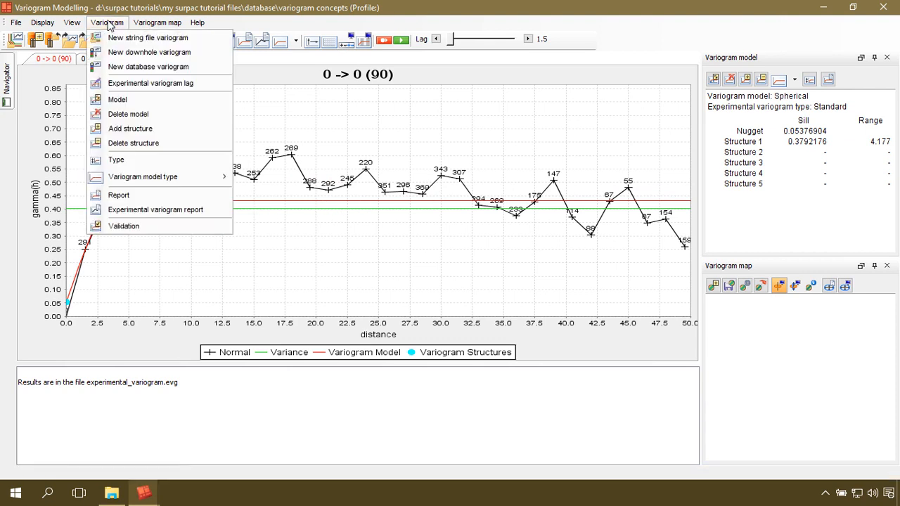
click(148, 99)
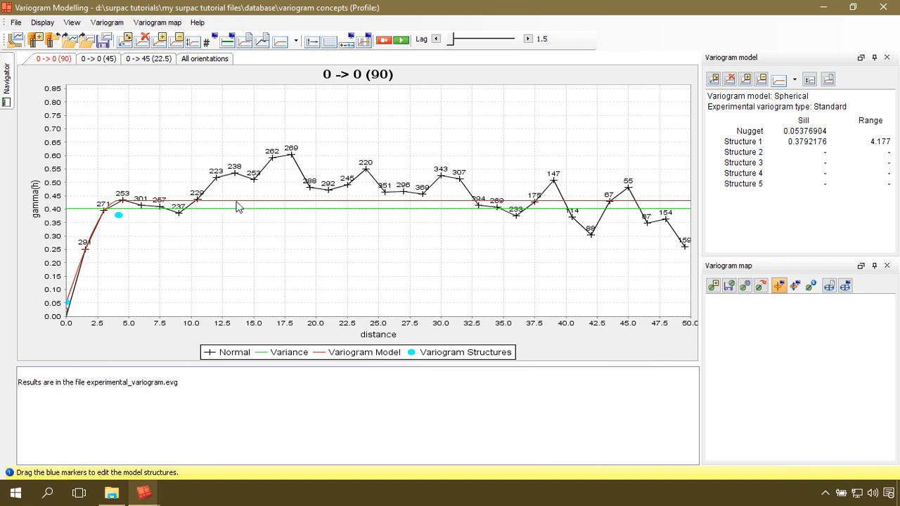
Save the variogram model to a file named variogram_model.
click(17, 24)
mouse_move(39, 67)
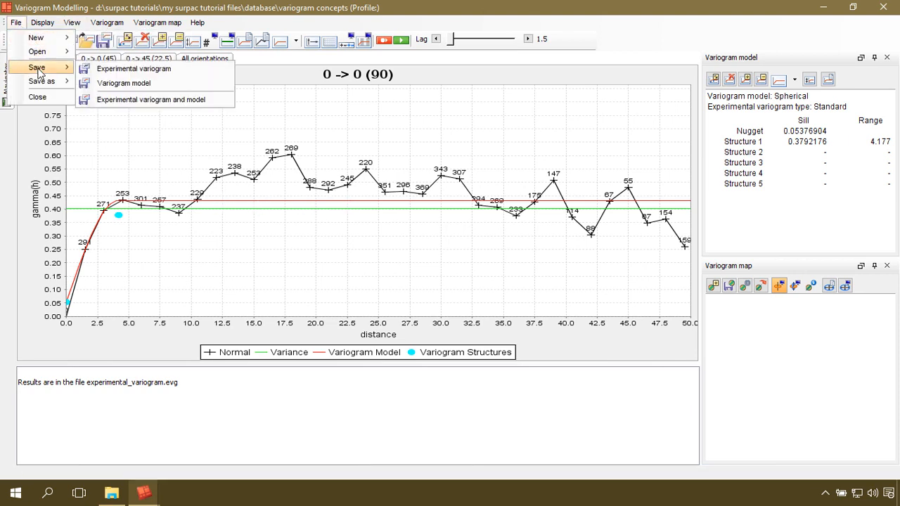
click(124, 83)
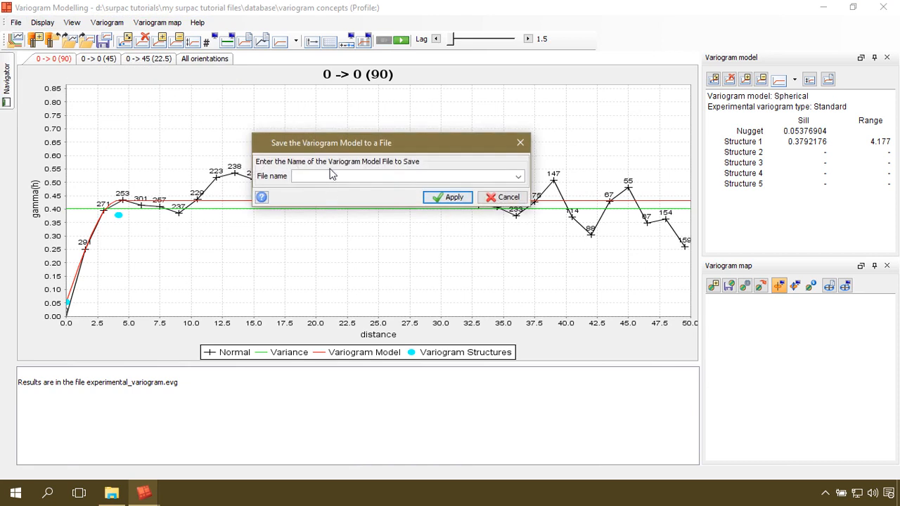
text(variogram_model)
click(441, 197)
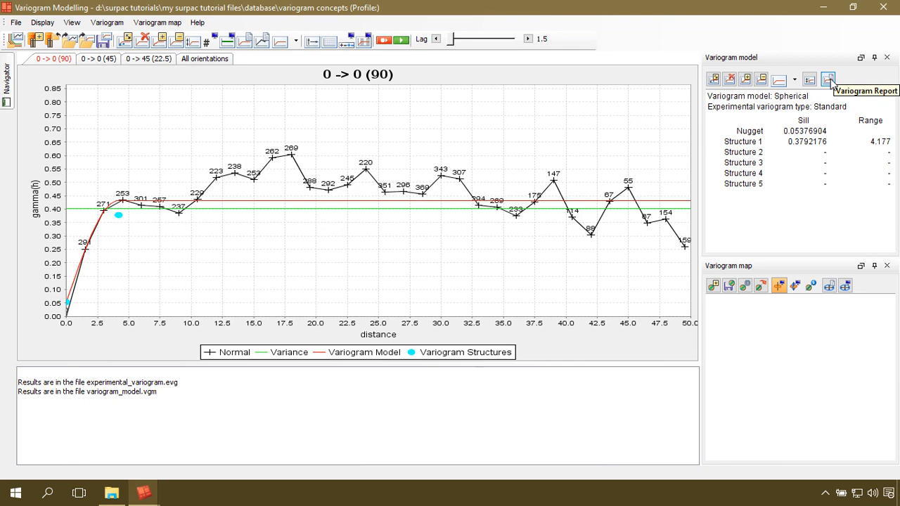
Create a report of the spherical variogram model parameters with the report file name nugget.
click(109, 24)
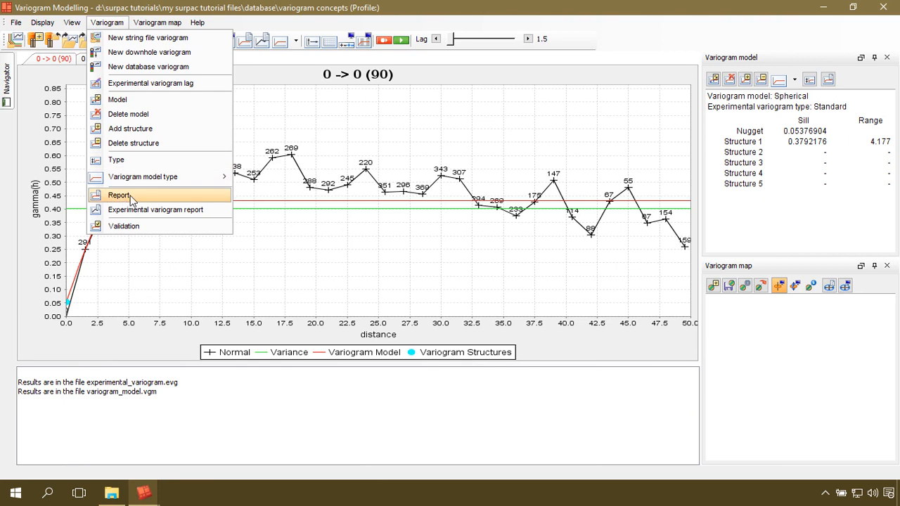
click(281, 113)
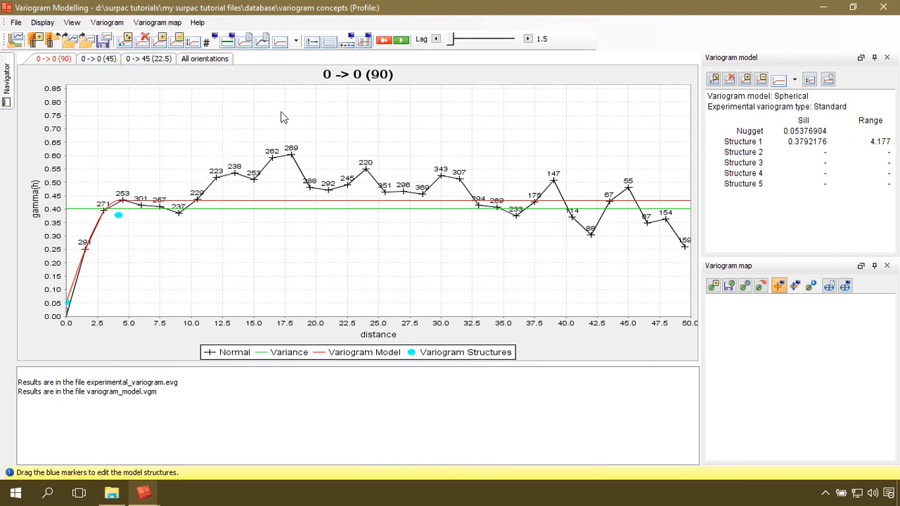
click(247, 40)
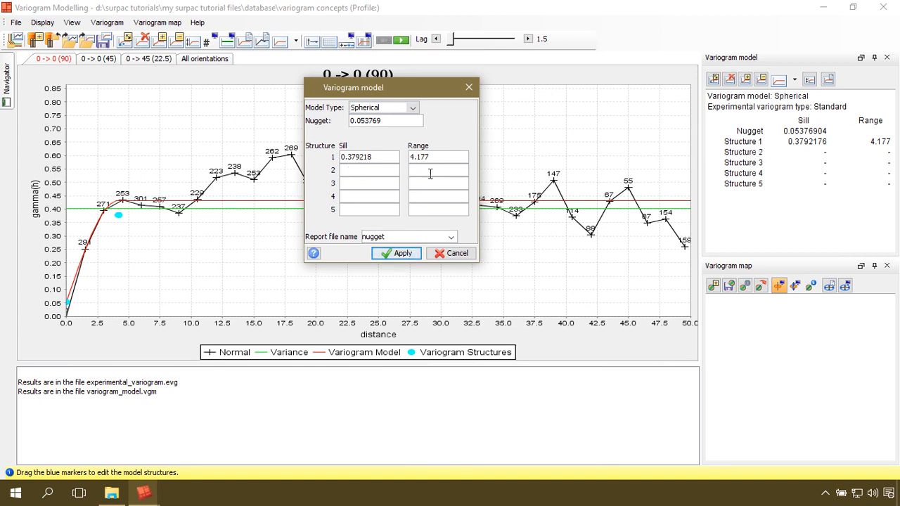
double_click(396, 238)
text(nu)
click(398, 253)
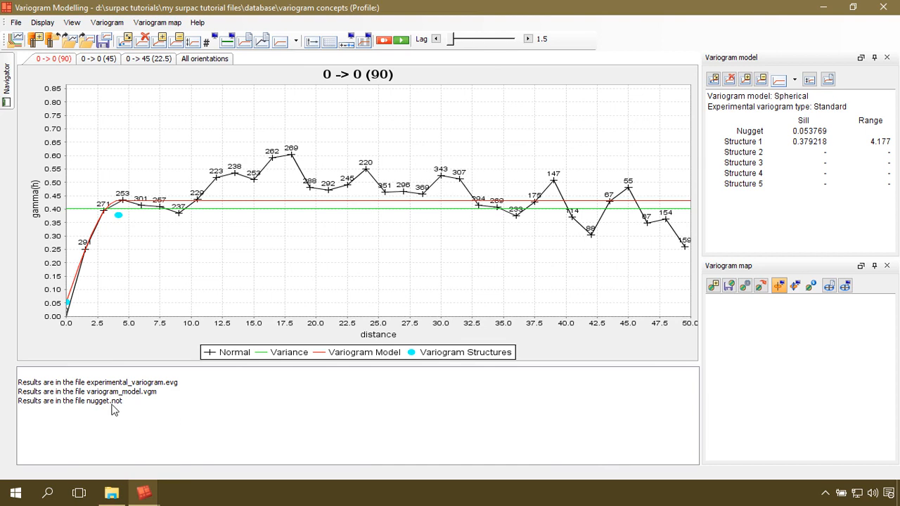
Minimize the variogram modelling window and refresh the variogram concepts folder in the main Surpac window.
click(7, 75)
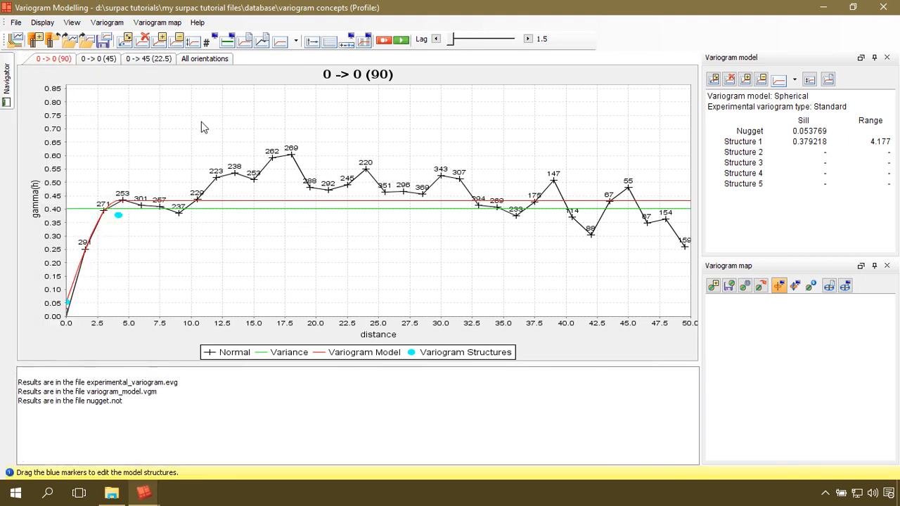
click(823, 7)
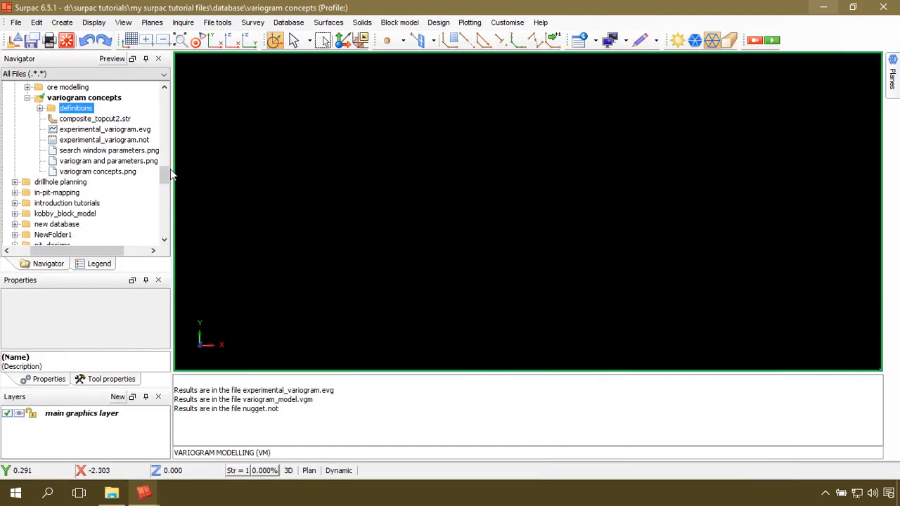
click(98, 97)
right_click(98, 98)
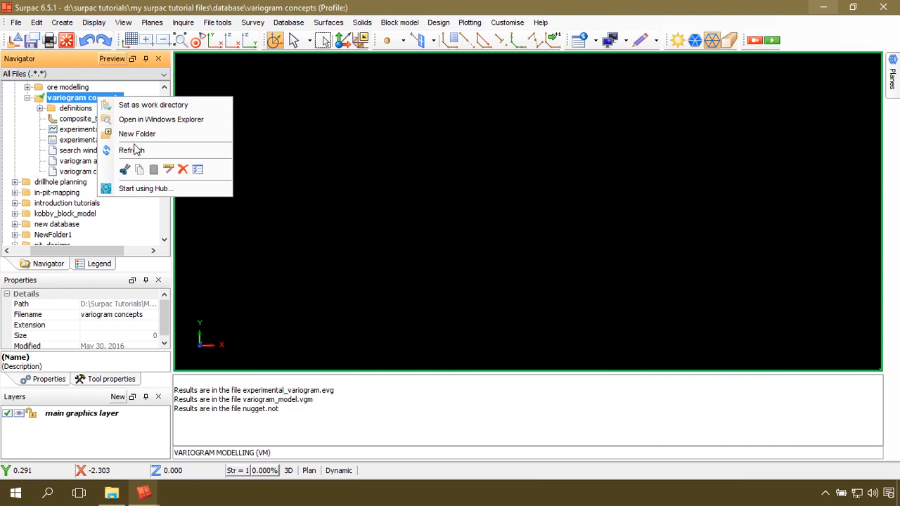
click(131, 151)
Open the nugget.not report, check its model type, nugget, sill and range for structure 1, and close it.
right_click(81, 152)
click(112, 157)
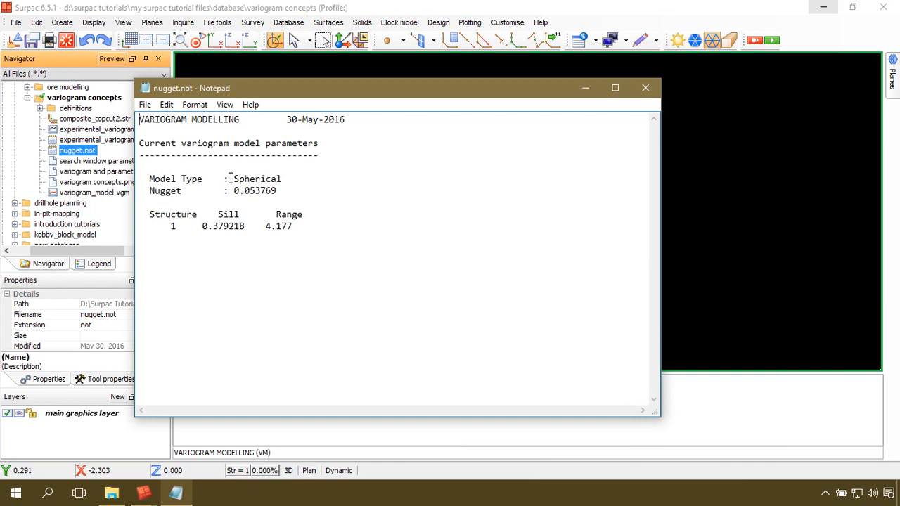
mouse_move(230, 179)
mouse_down()
mouse_move(306, 179)
mouse_move(240, 193)
mouse_up()
drag(199, 229, 293, 231)
drag(188, 226, 171, 226)
click(646, 88)
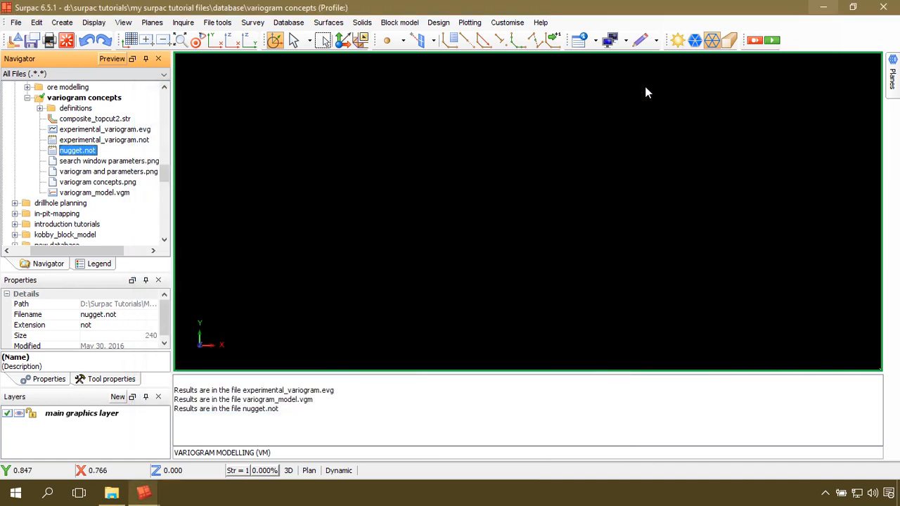
Clear the result messages from the message window.
right_click(480, 391)
click(538, 401)
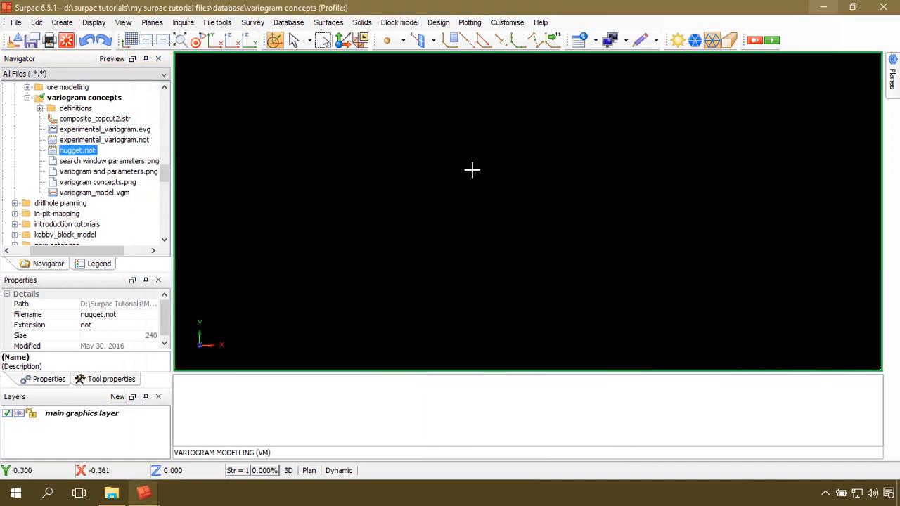